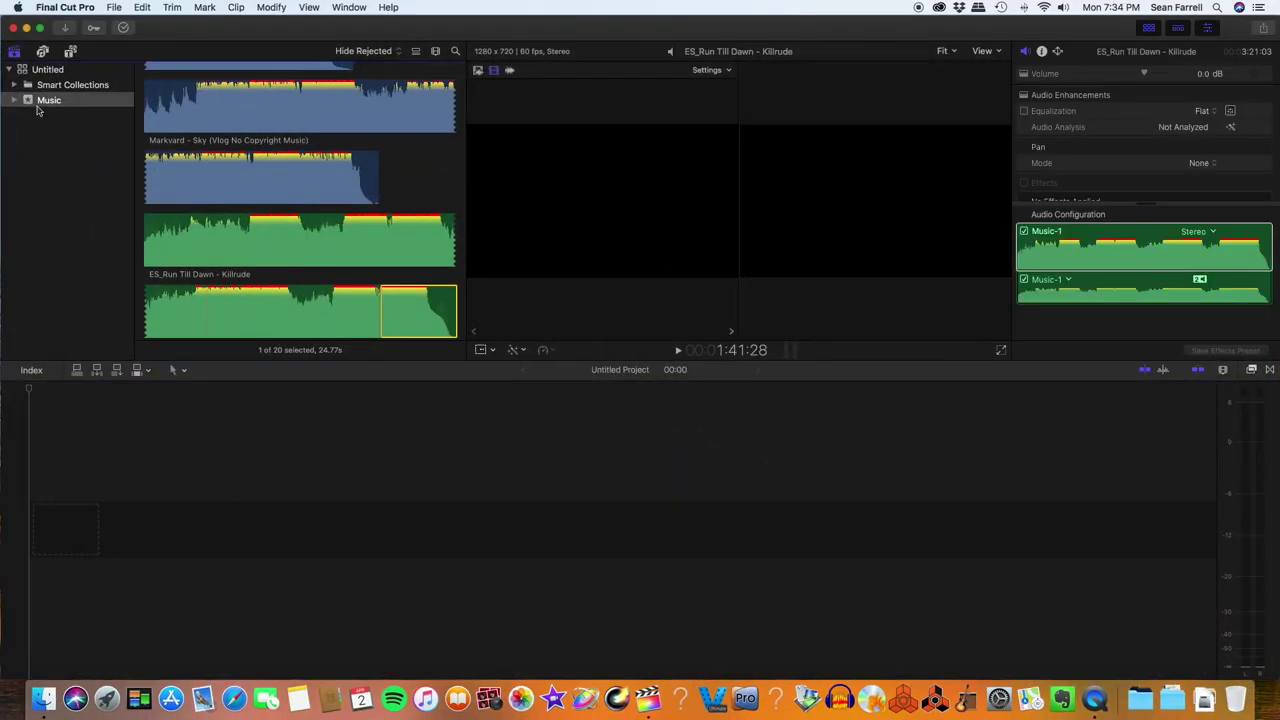
# - Create an event named Travel vid in the Untitled library with a new 1080p HD, 1920x1080 project at 24p
pyautogui.click(114, 8)
pyautogui.moveTo(200, 23)
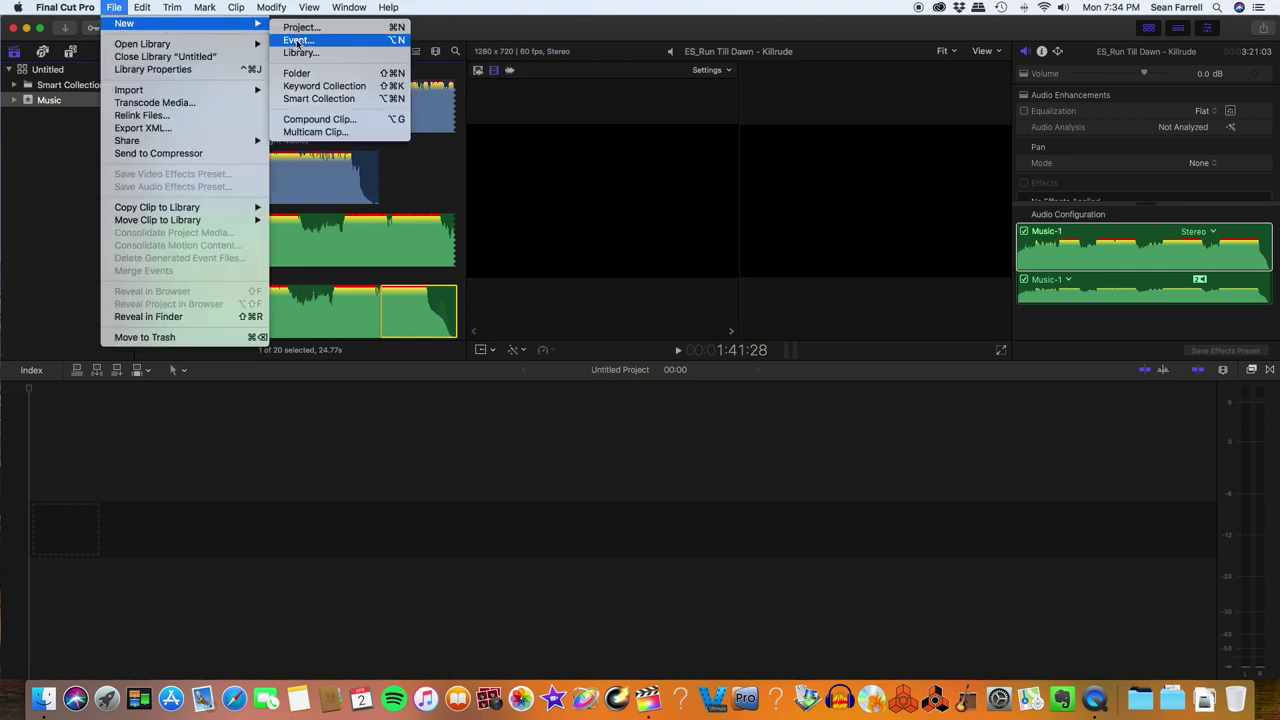
pyautogui.click(298, 41)
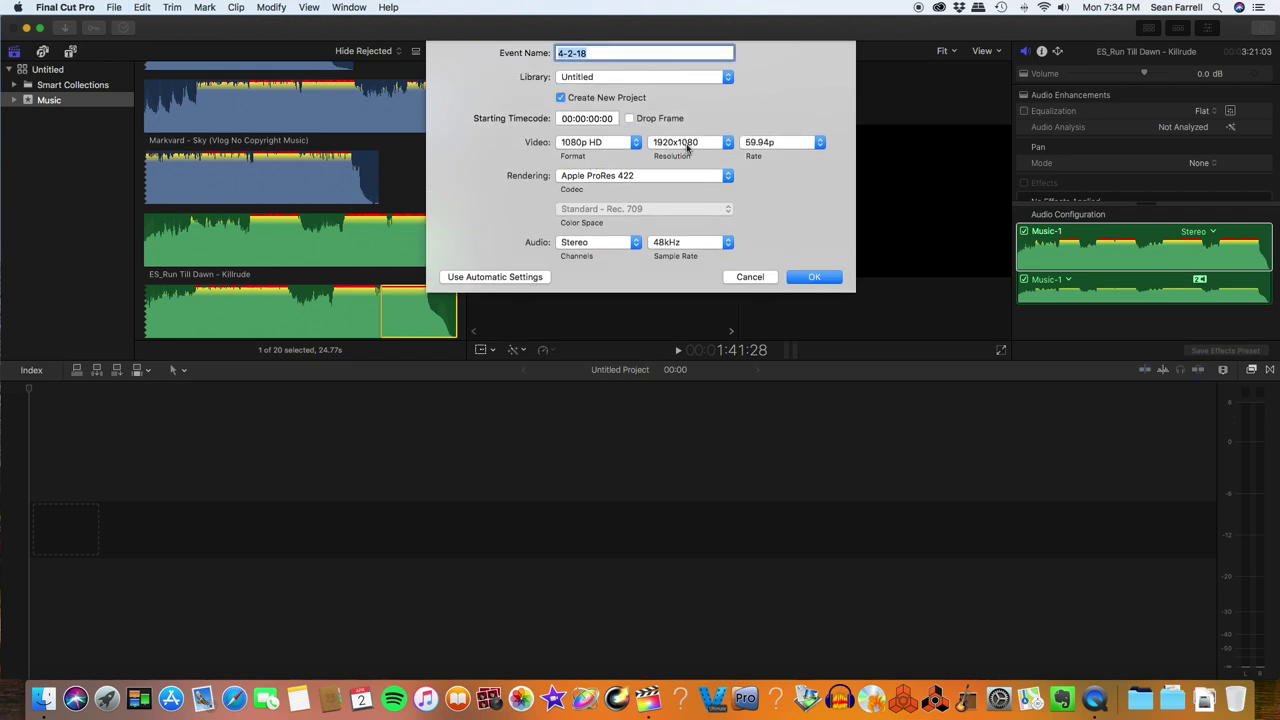
pyautogui.click(775, 143)
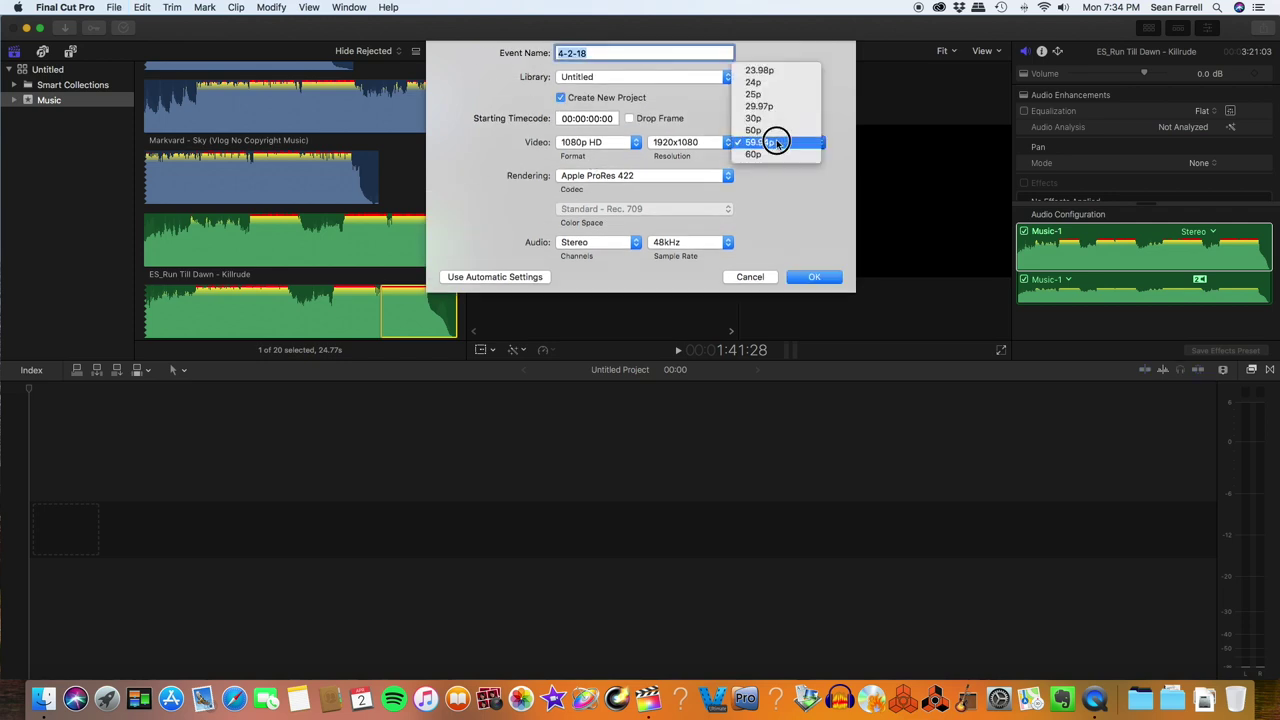
pyautogui.click(776, 83)
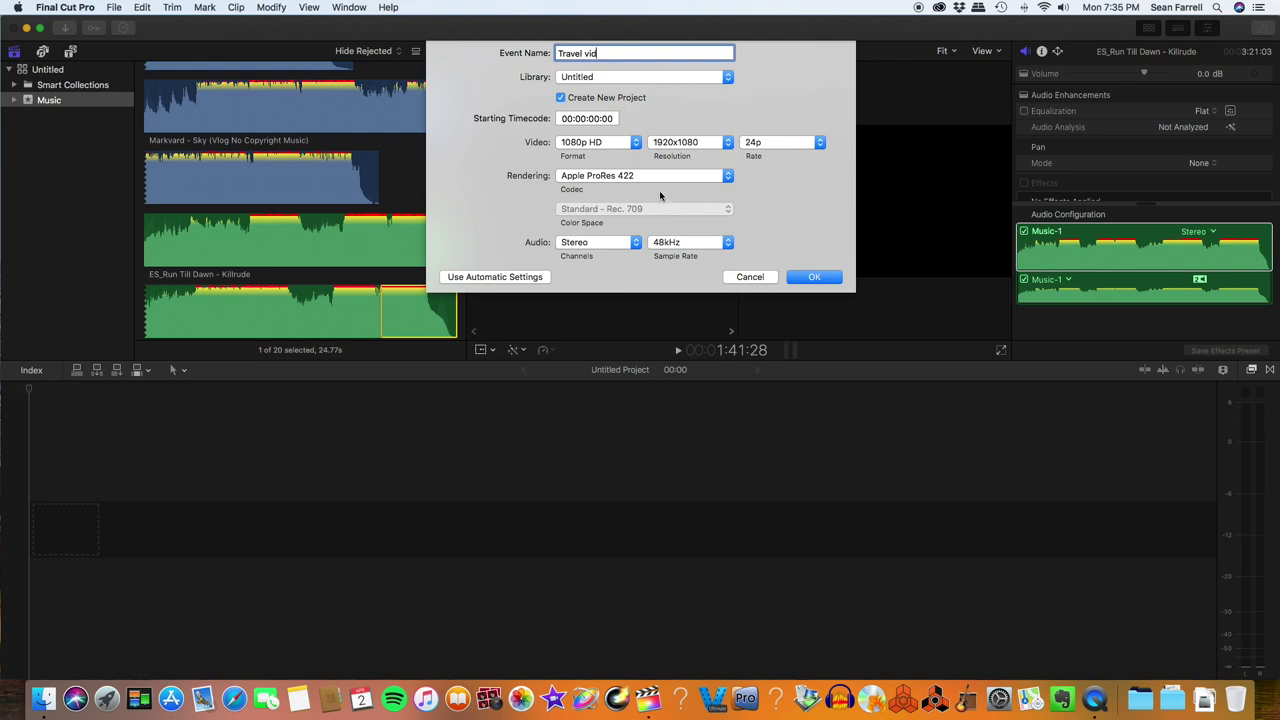
pyautogui.click(816, 277)
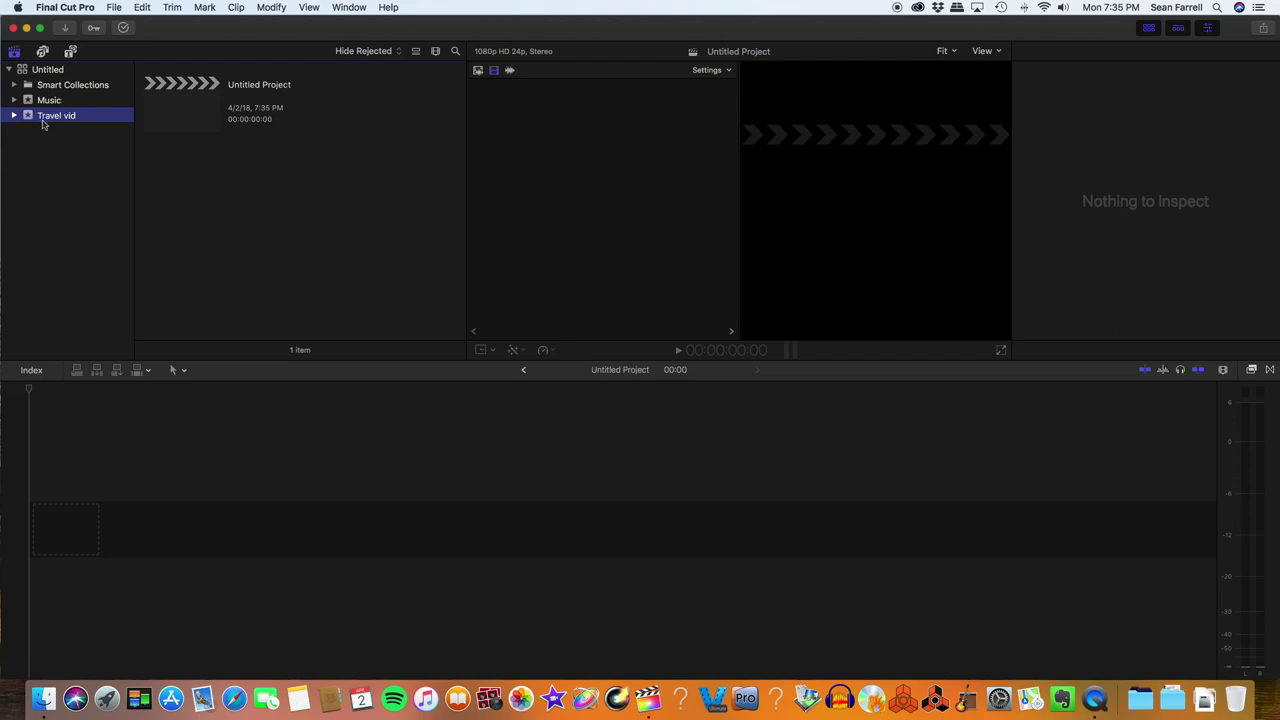
# - Rename the untitled project in the Travel vid event as Travel Vid
pyautogui.click(180, 104)
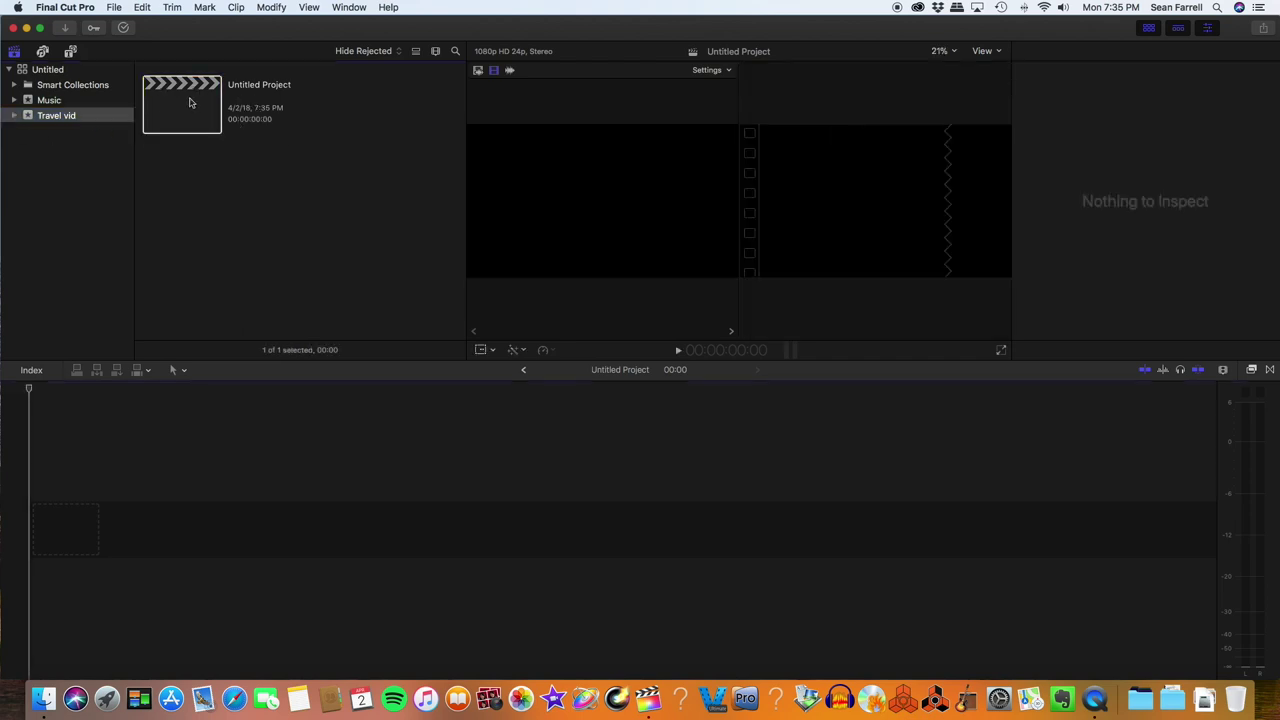
pyautogui.click(278, 88)
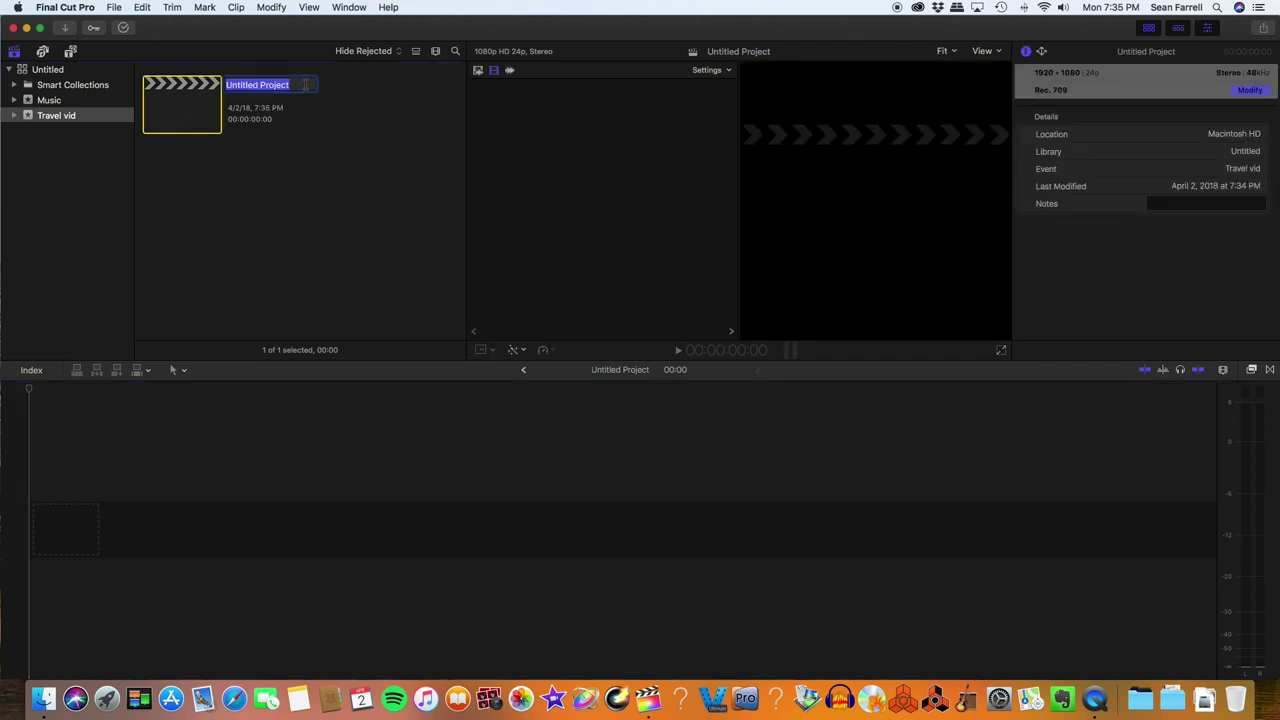
pyautogui.press('BackSpace')
pyautogui.write('Travel Vid')
pyautogui.press('Return')
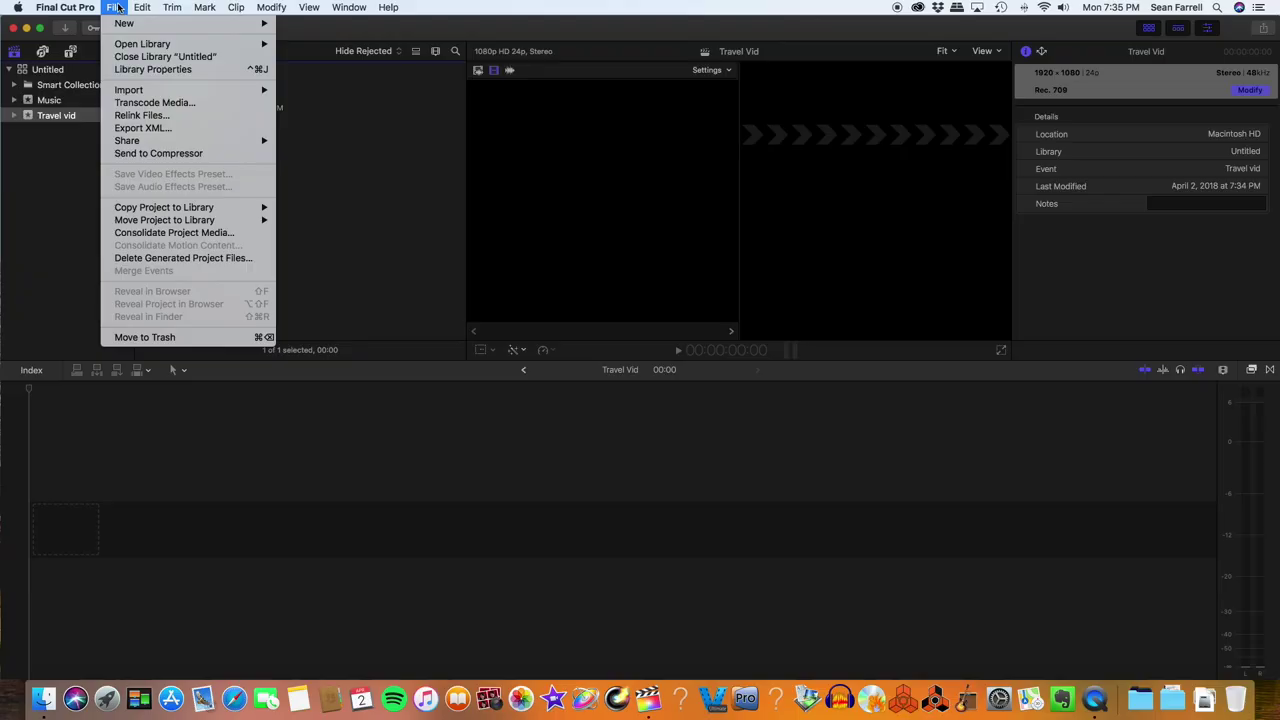
# - Open the media import window and expand the 4-2-18 folder inside 4-2018 on the 5TB2018 drive
pyautogui.moveTo(155, 91)
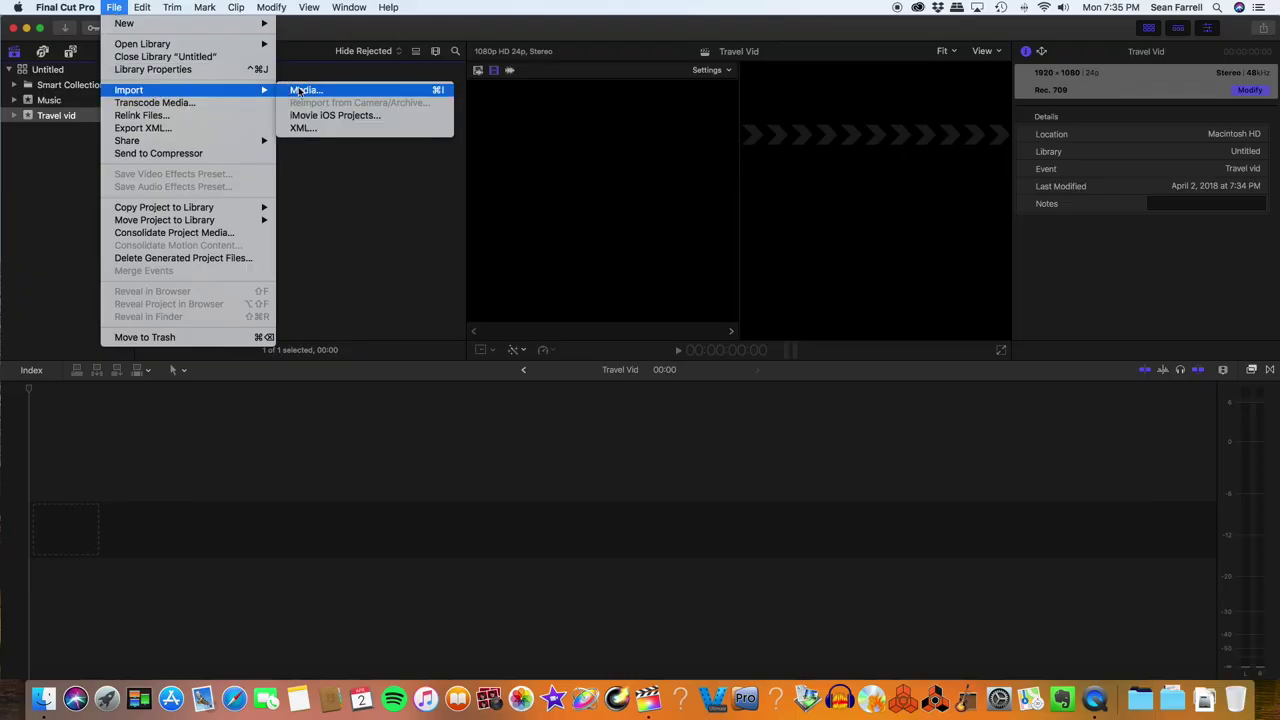
pyautogui.click(300, 89)
pyautogui.scroll(-10, 355, 609)
pyautogui.scroll(-3, 252, 596)
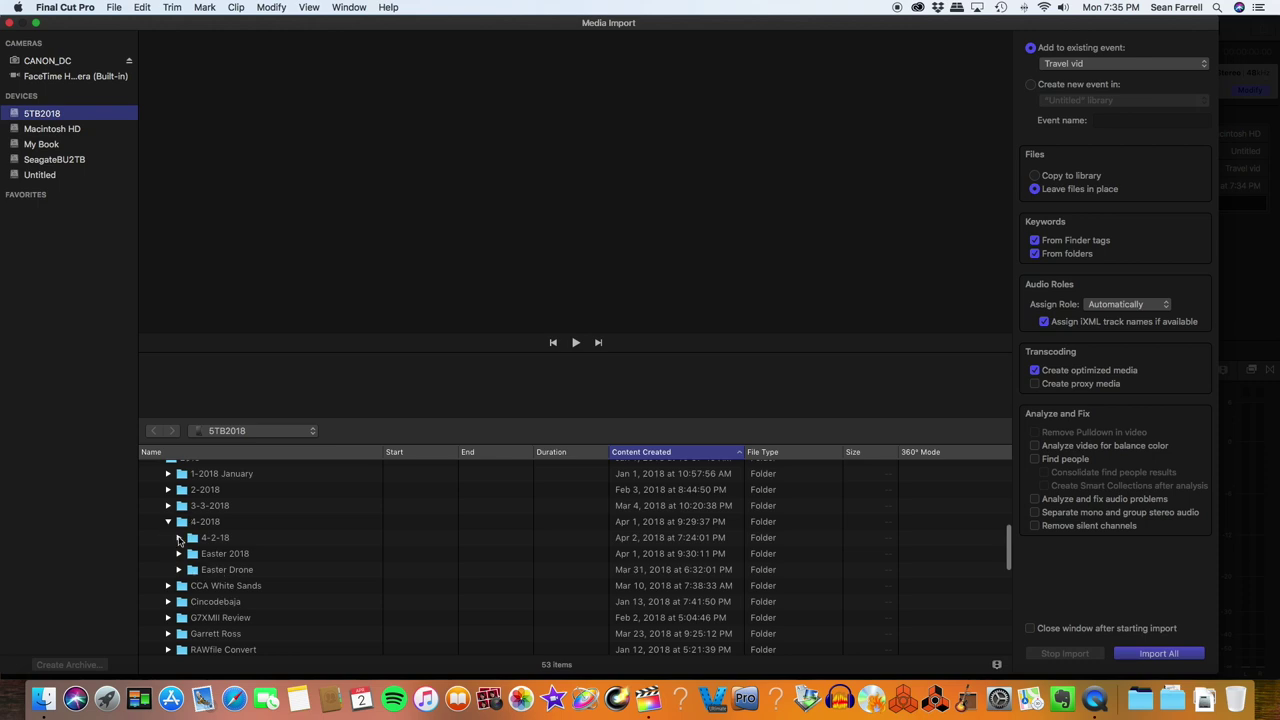
pyautogui.click(179, 540)
# - Select all clips from MVI_2385.MP4 through MVI_2575.MP4 and import them into the Travel vid event
pyautogui.scroll(-2, 250, 555)
pyautogui.click(255, 515)
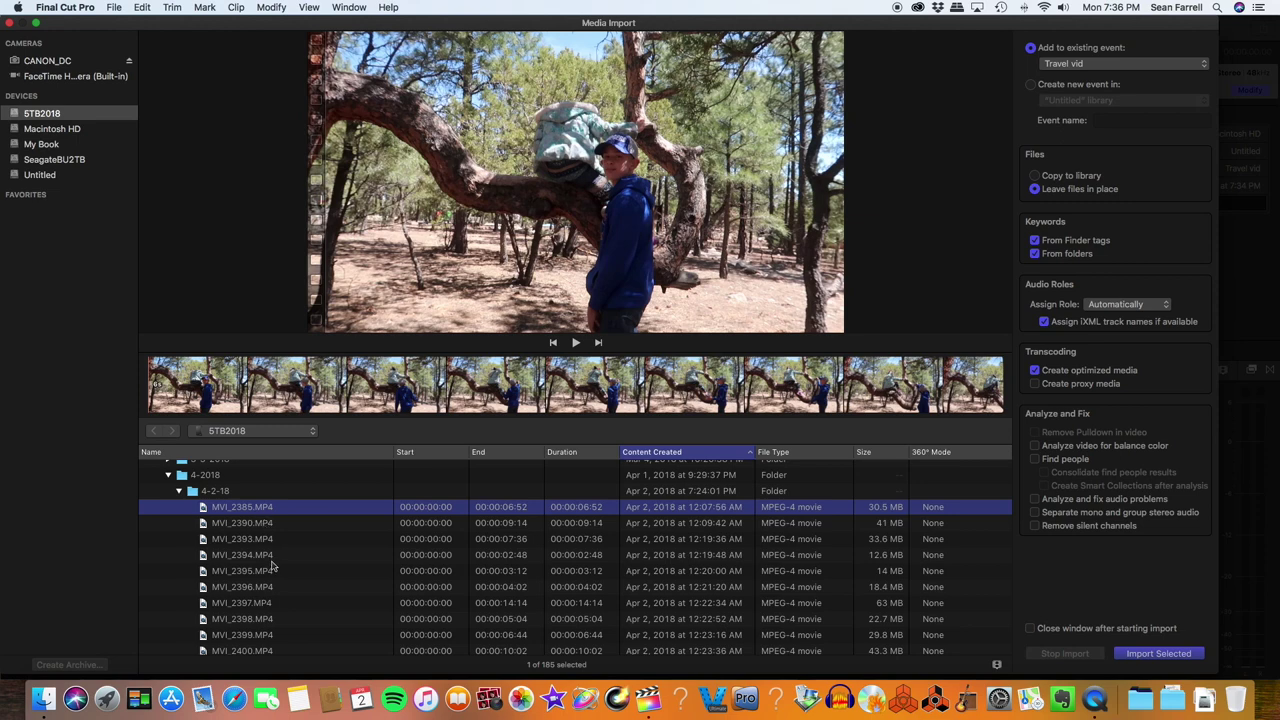
pyautogui.scroll(-15, 270, 567)
pyautogui.scroll(-15, 270, 572)
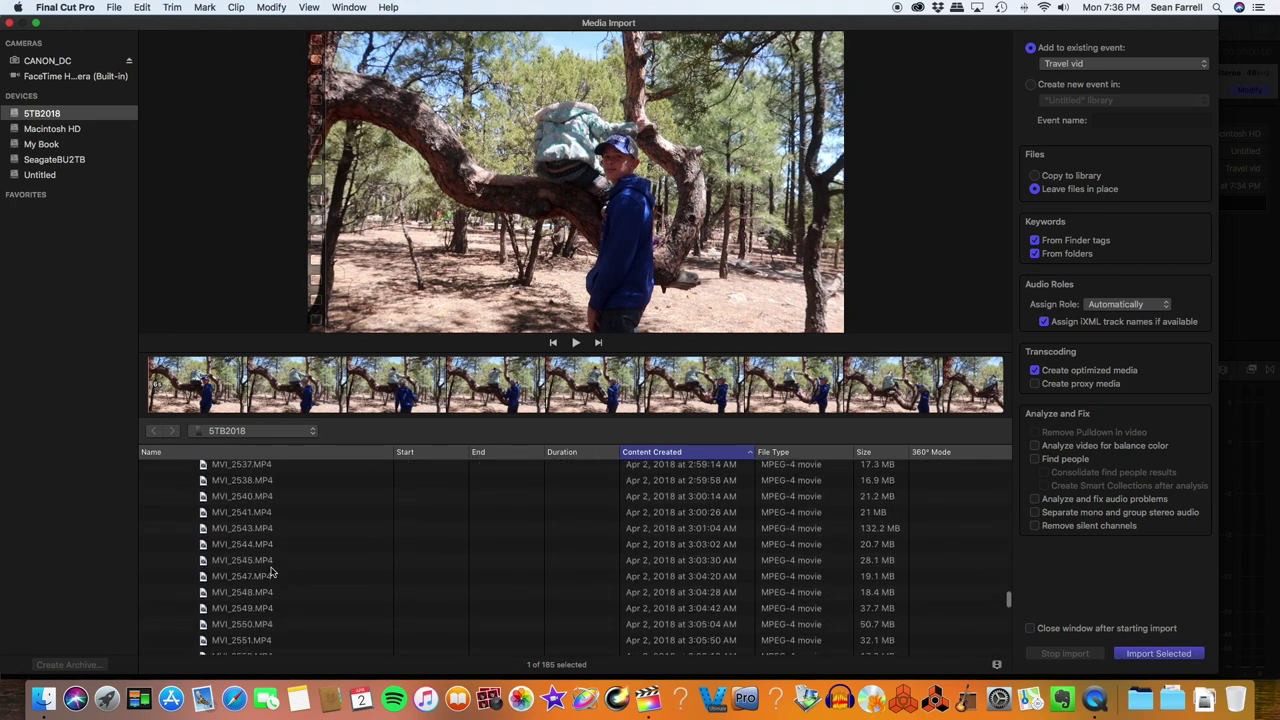
pyautogui.scroll(-15, 270, 572)
pyautogui.scroll(5, 267, 568)
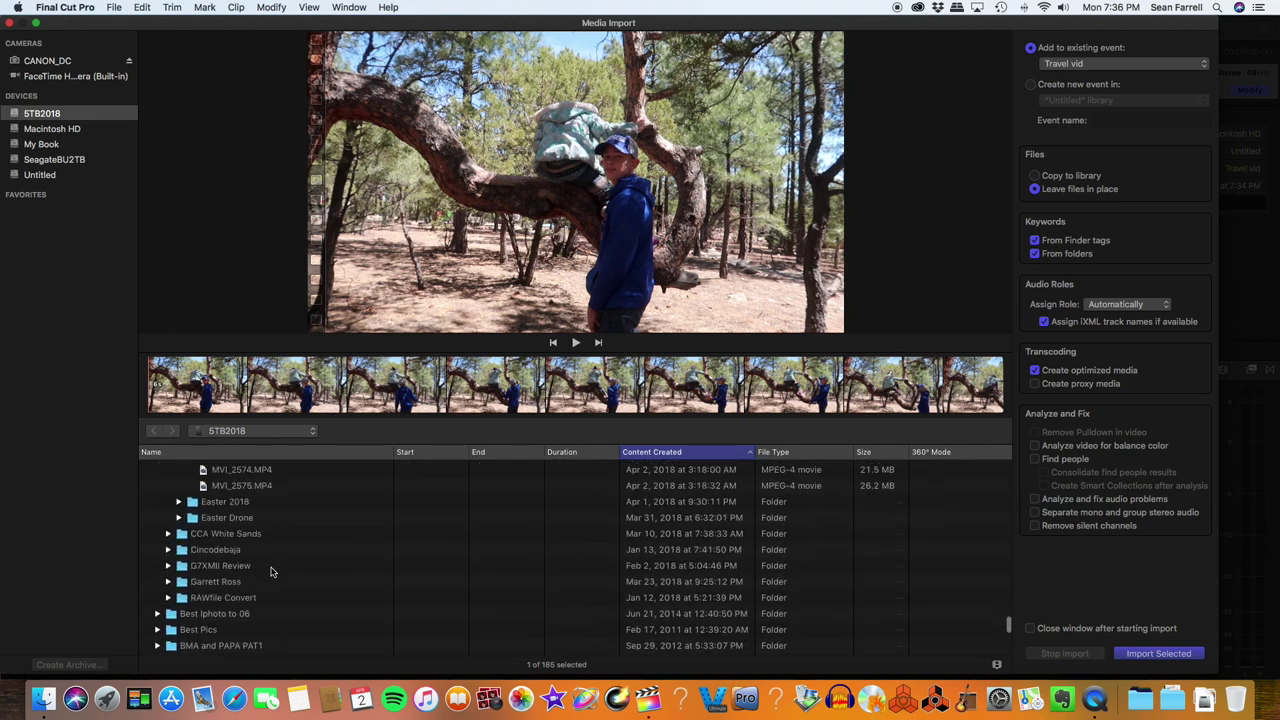
pyautogui.keyDown('shift'); pyautogui.click(262, 546); pyautogui.keyUp('shift')
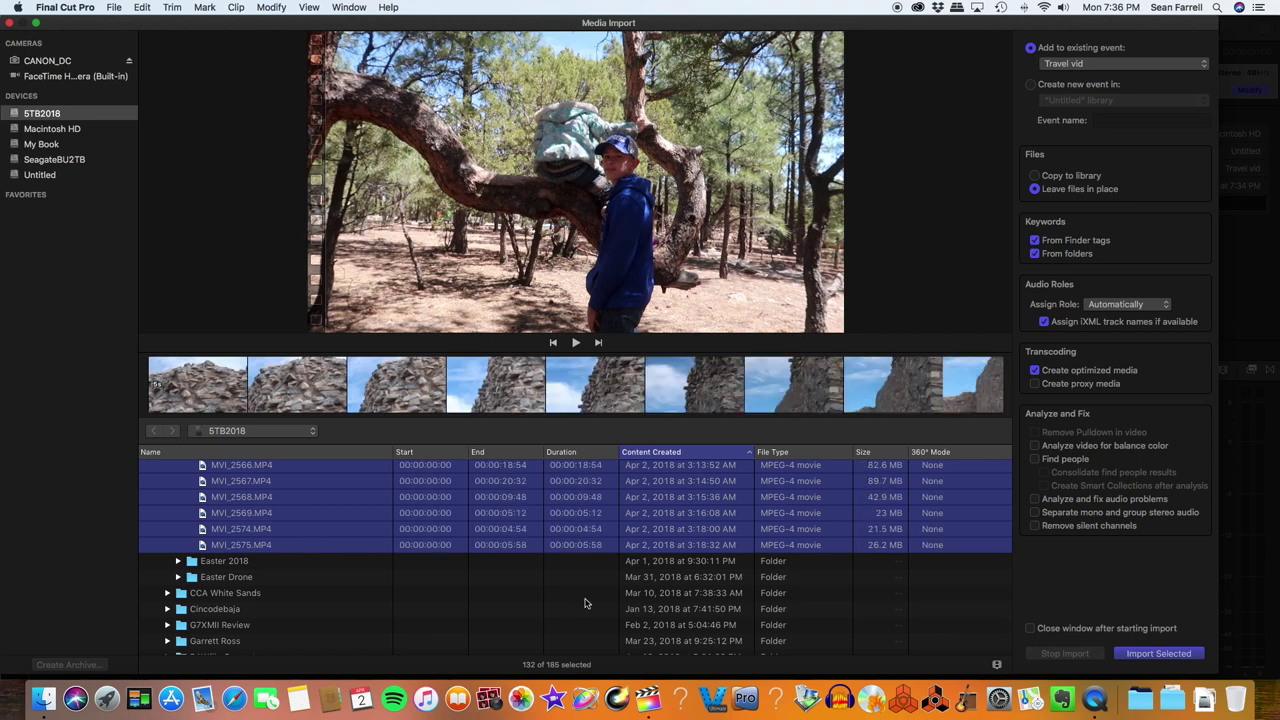
pyautogui.click(1157, 654)
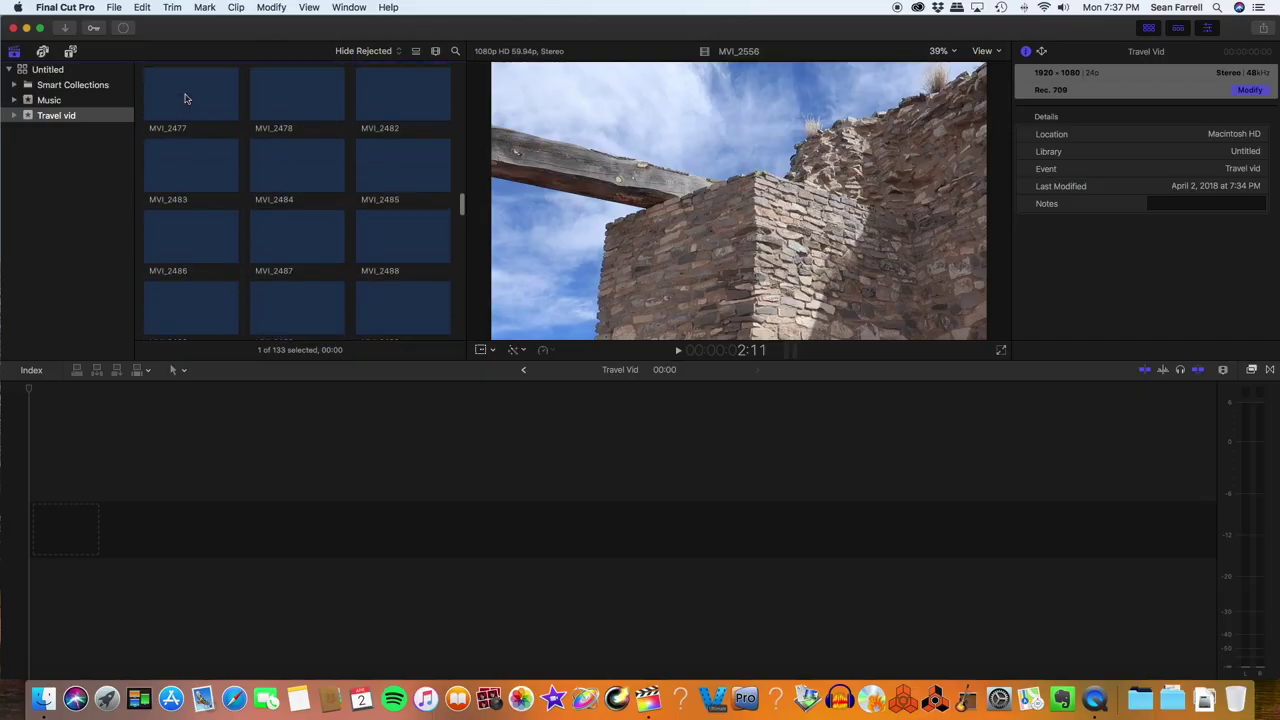
# - Browse the imported clips and place a range of MVI_2390, about 01:12 long, at the start of the timeline
pyautogui.scroll(10, 184, 120)
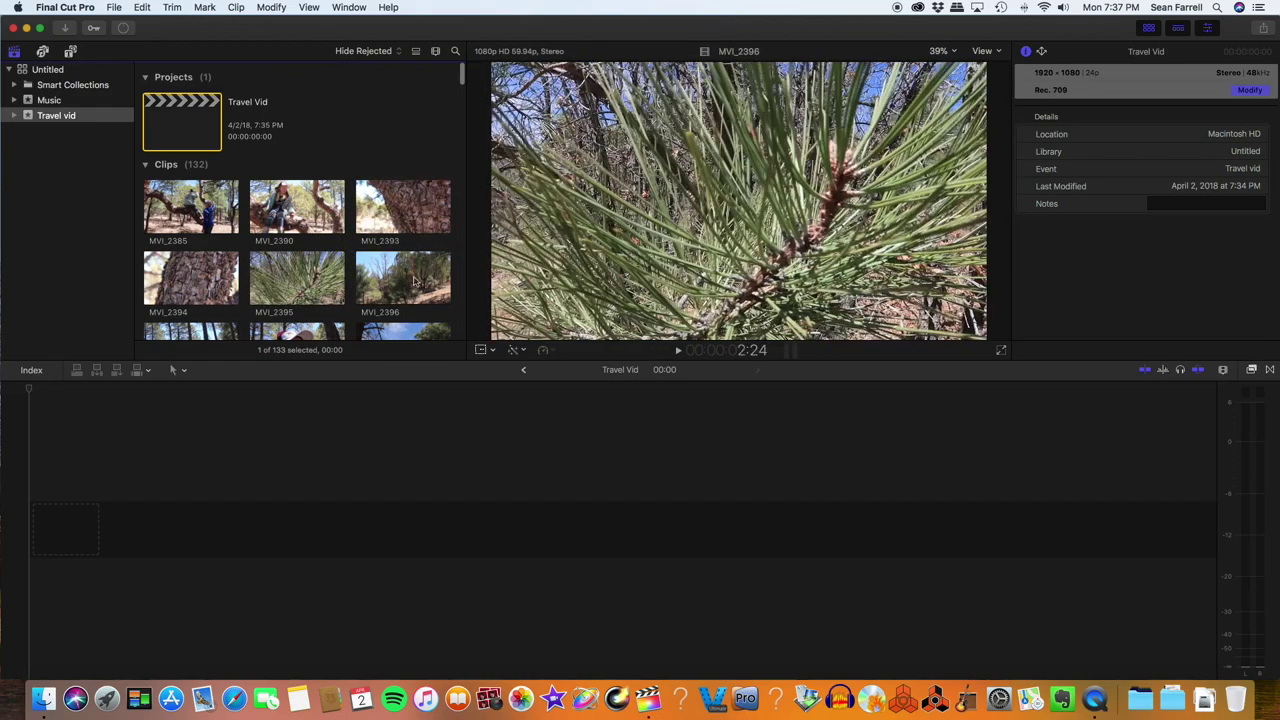
pyautogui.scroll(-3, 240, 270)
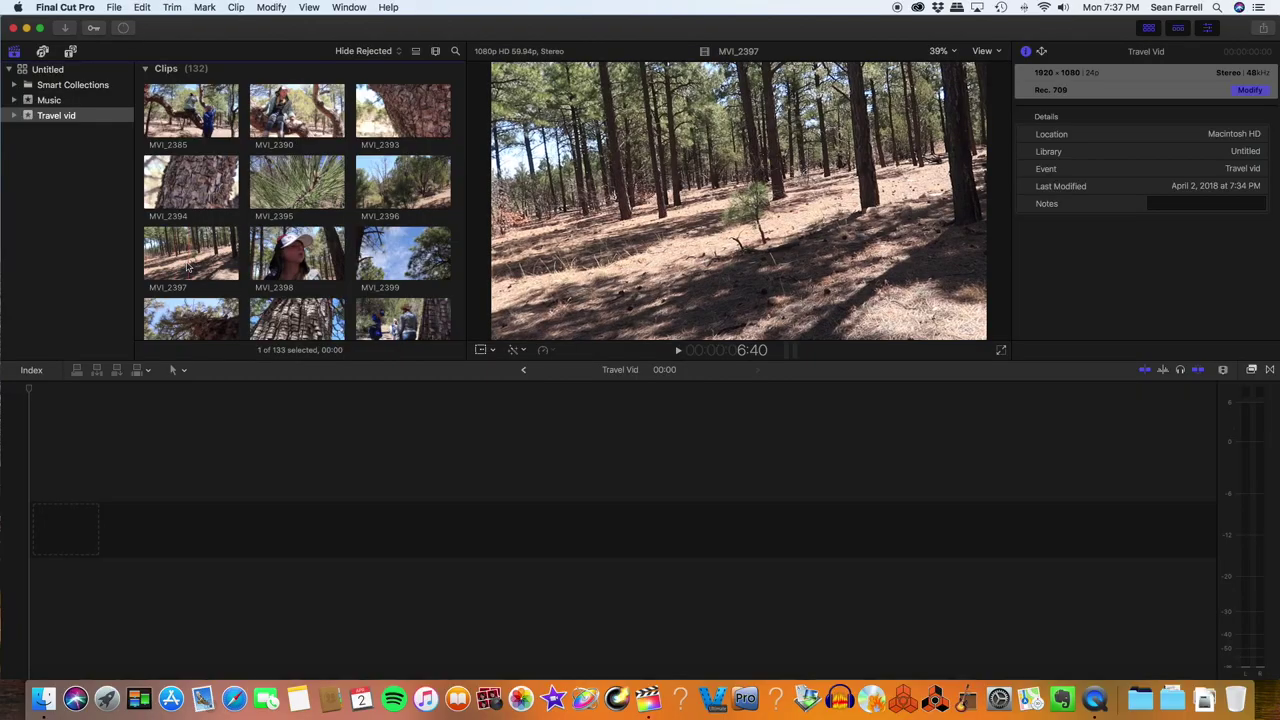
pyautogui.scroll(-2, 297, 200)
pyautogui.scroll(2, 182, 118)
pyautogui.scroll(2, 182, 118)
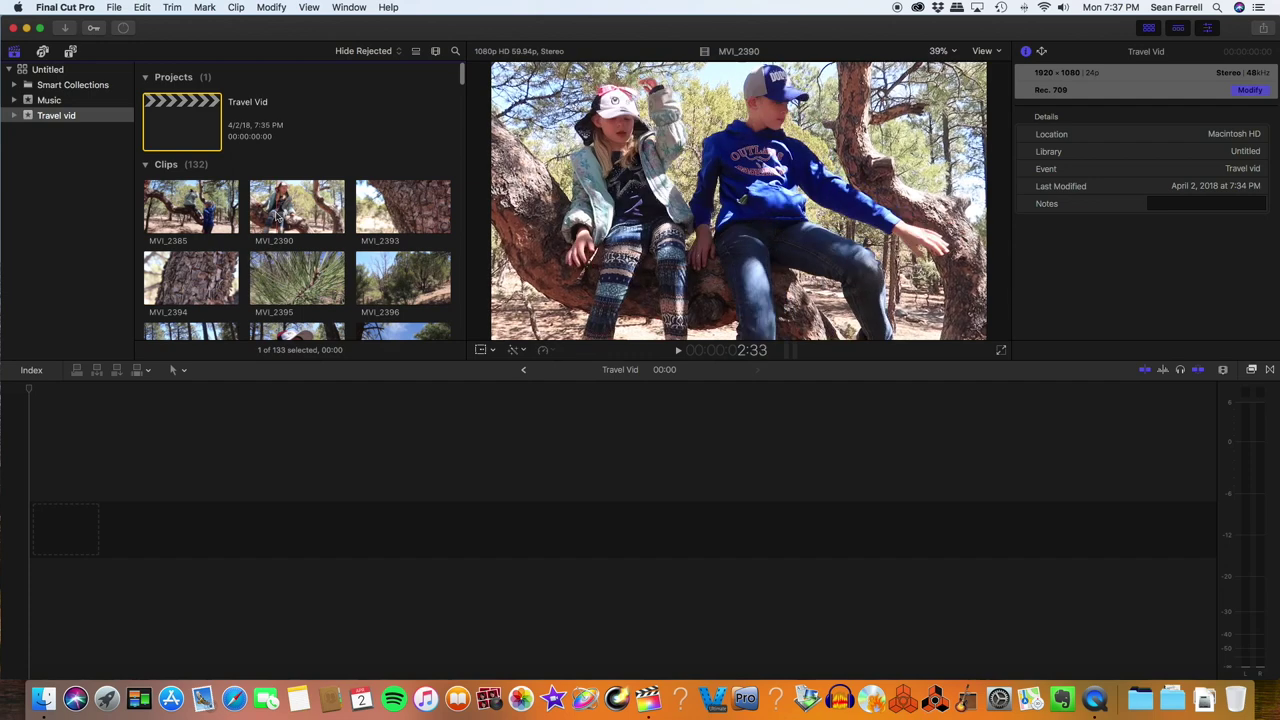
pyautogui.click(280, 207)
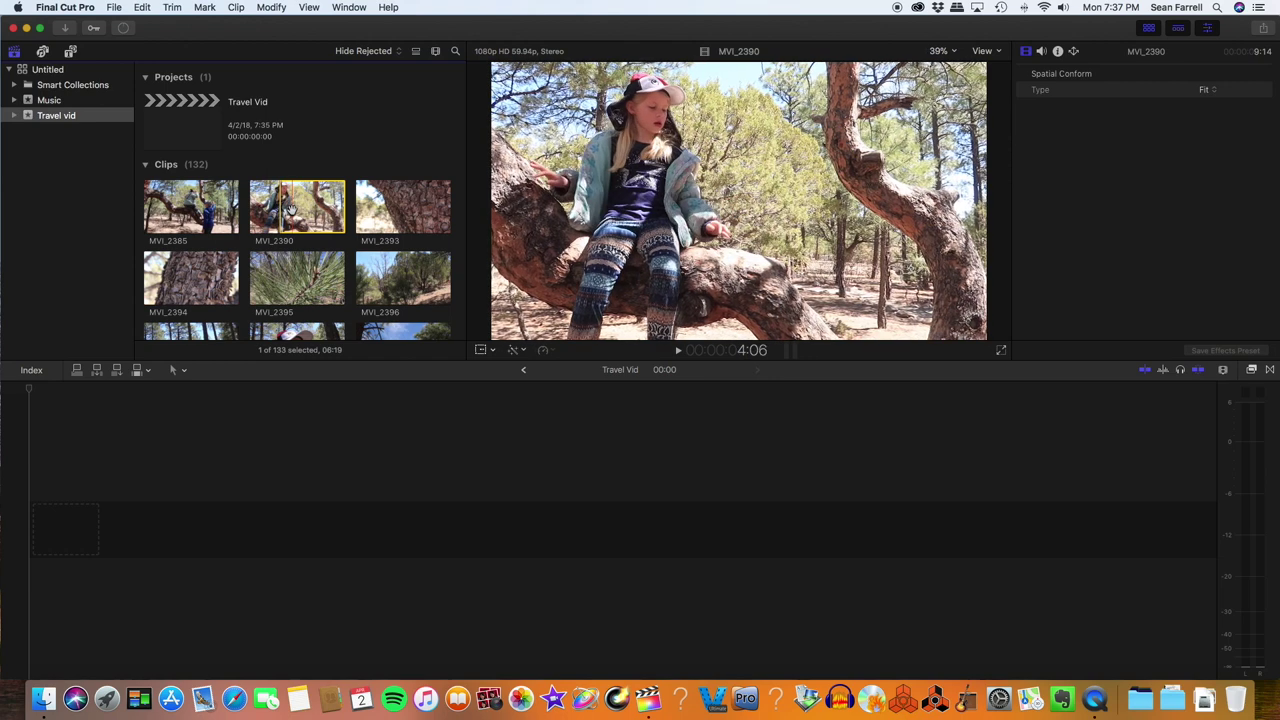
pyautogui.moveTo(288, 207); pyautogui.dragTo(78, 541)
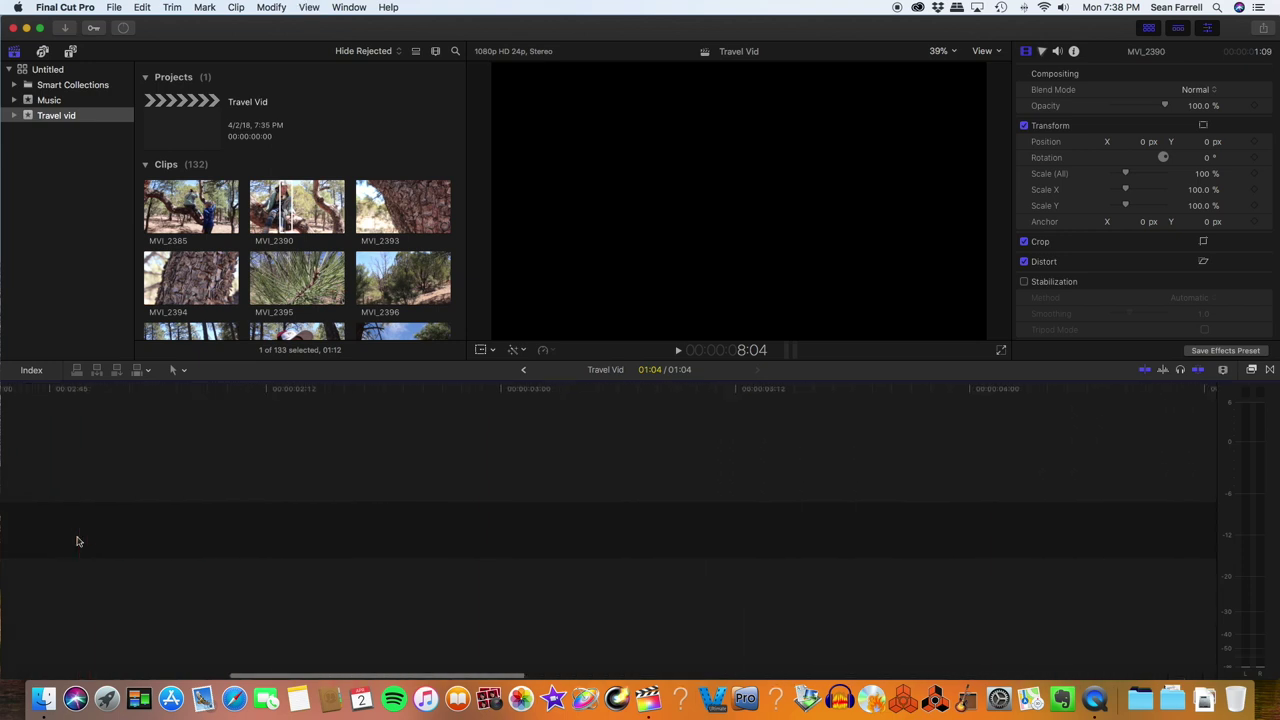
# - Lower the audio level of the MVI_2390 clip in the timeline all the way down to silence it
pyautogui.press('super+minus')
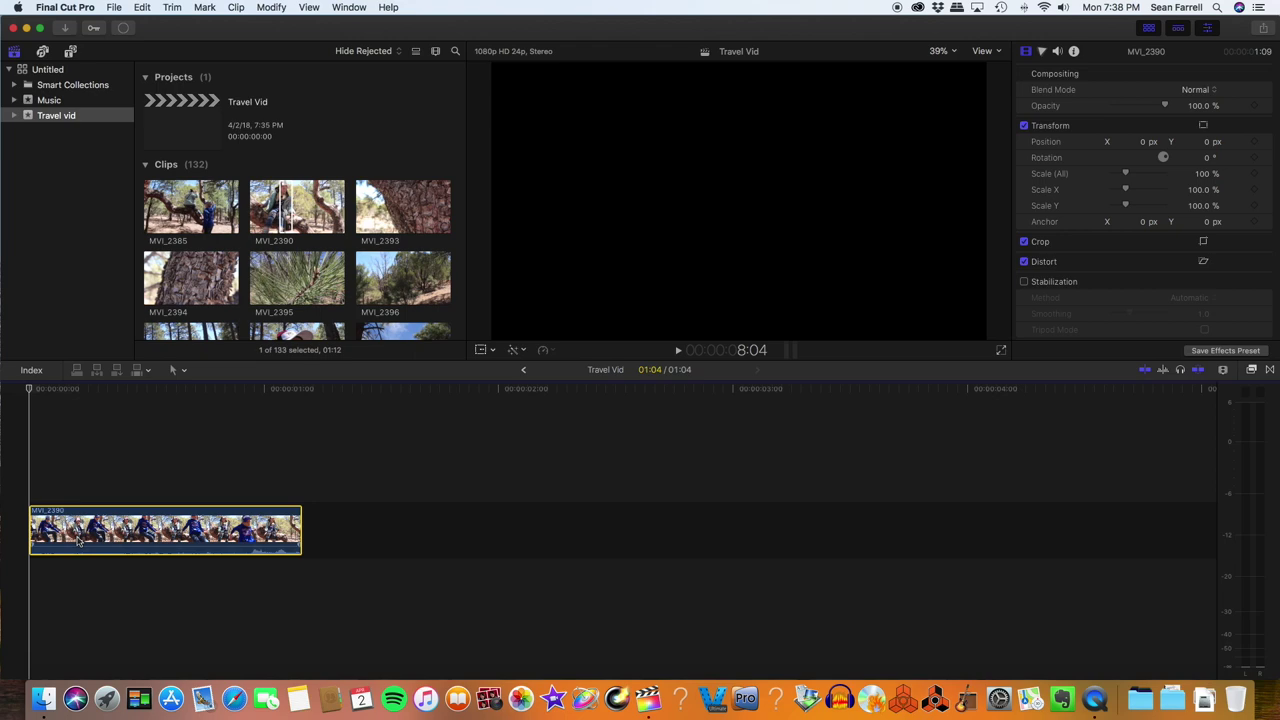
pyautogui.press('super+equal')
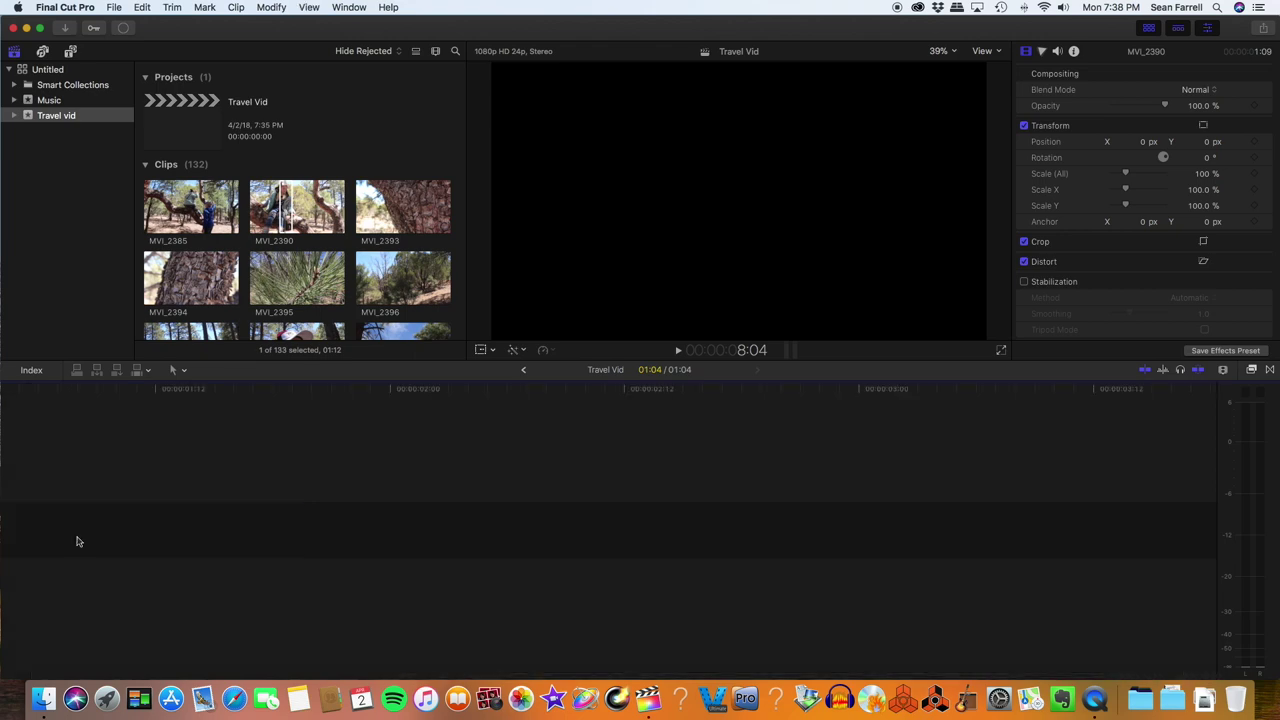
pyautogui.press('super+minus')
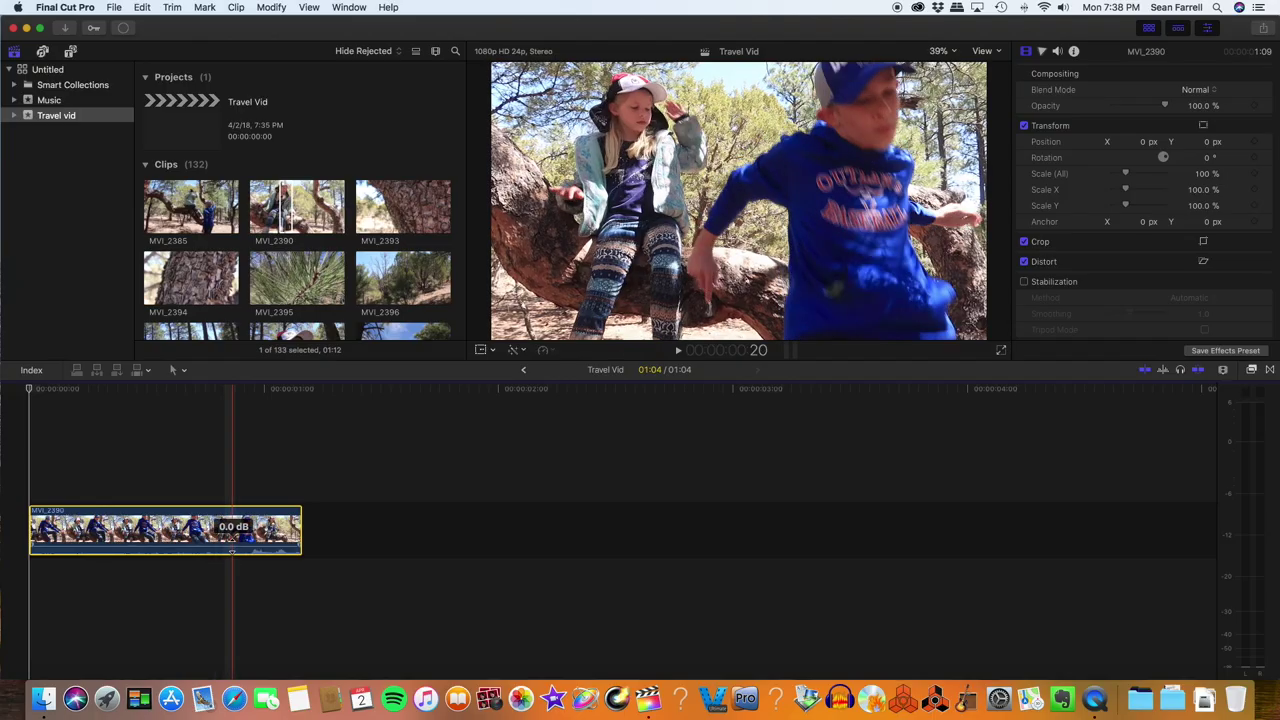
pyautogui.moveTo(232, 548); pyautogui.dragTo(233, 583)
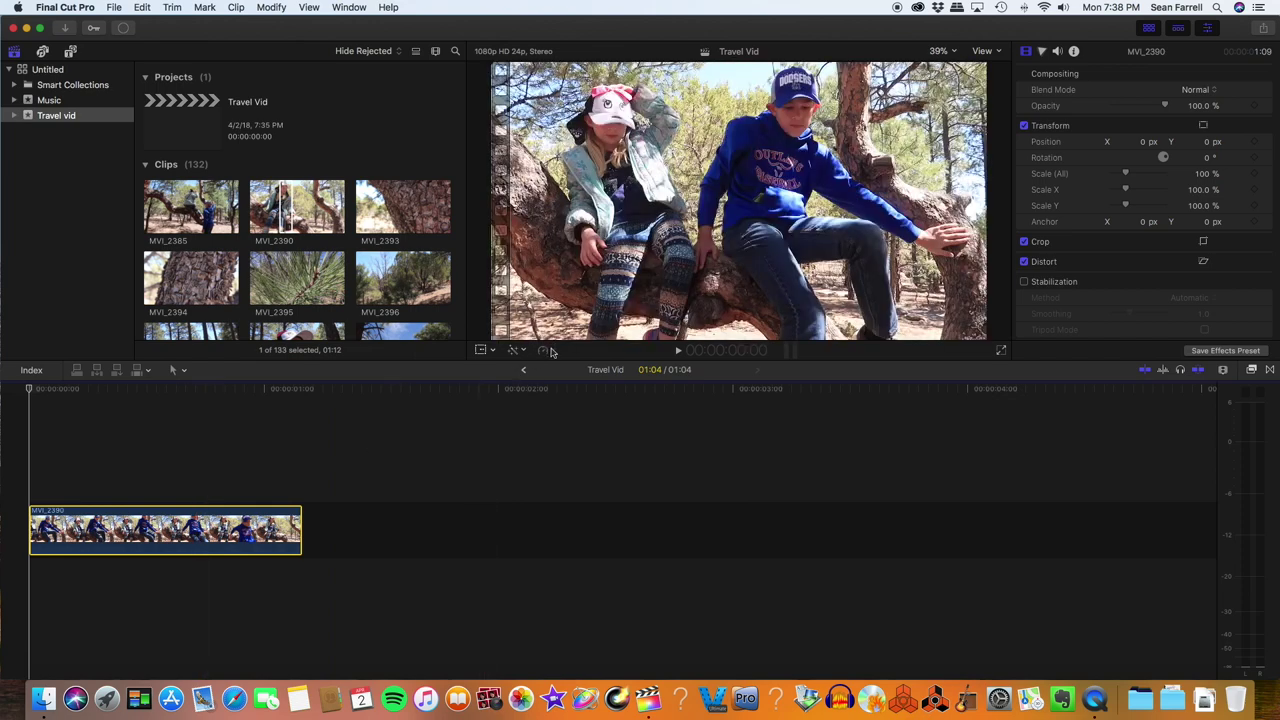
# - Apply Automatic Speed to the MVI_2390 clip and play back the slow-motion result
pyautogui.click(545, 350)
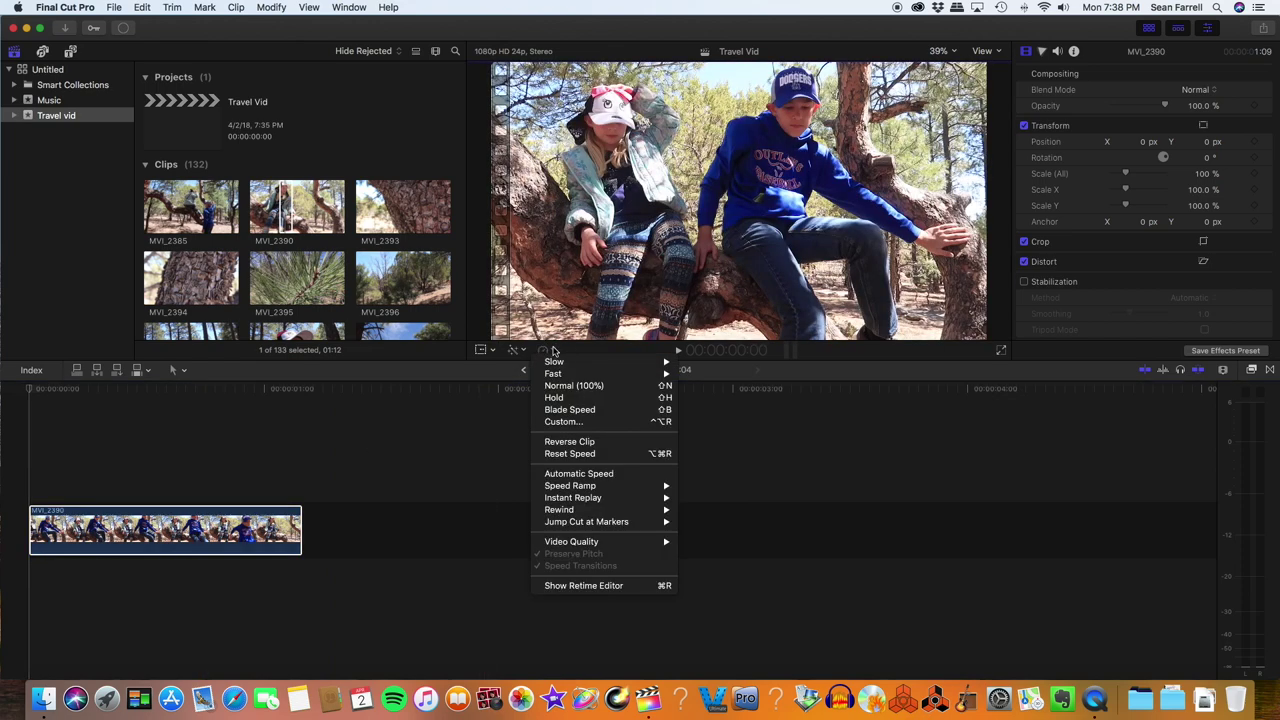
pyautogui.click(597, 474)
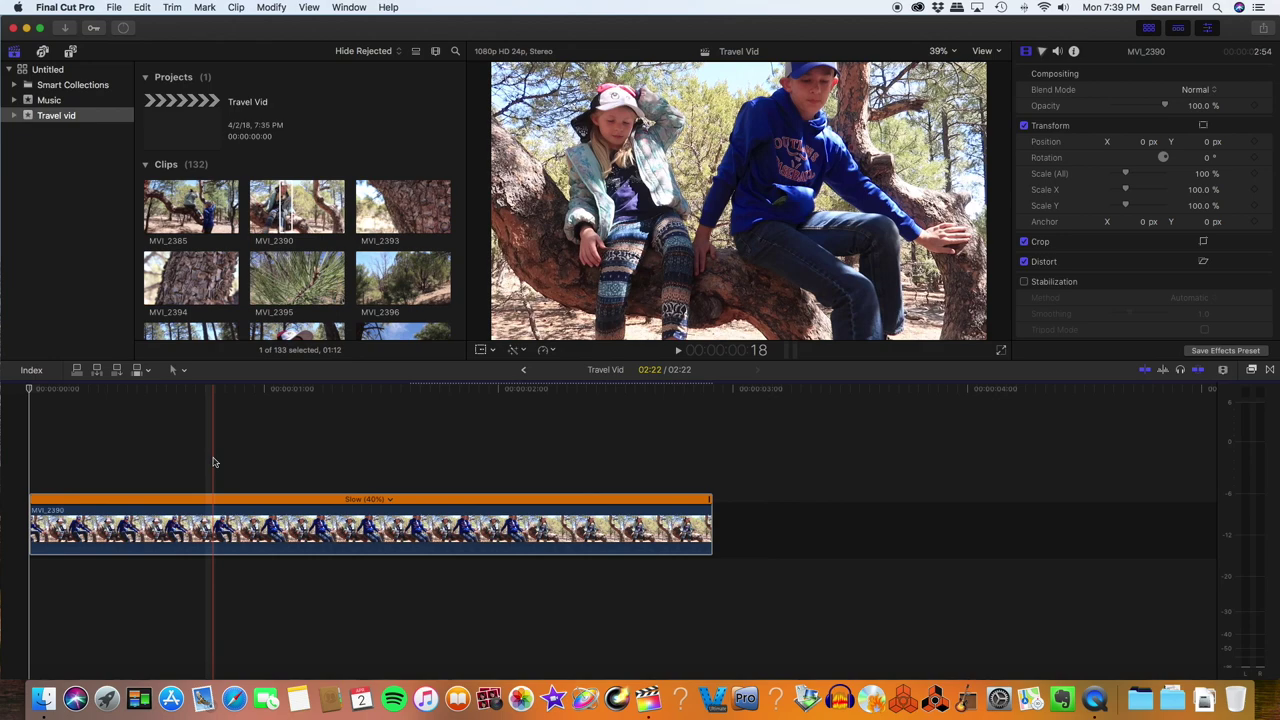
pyautogui.press('space')
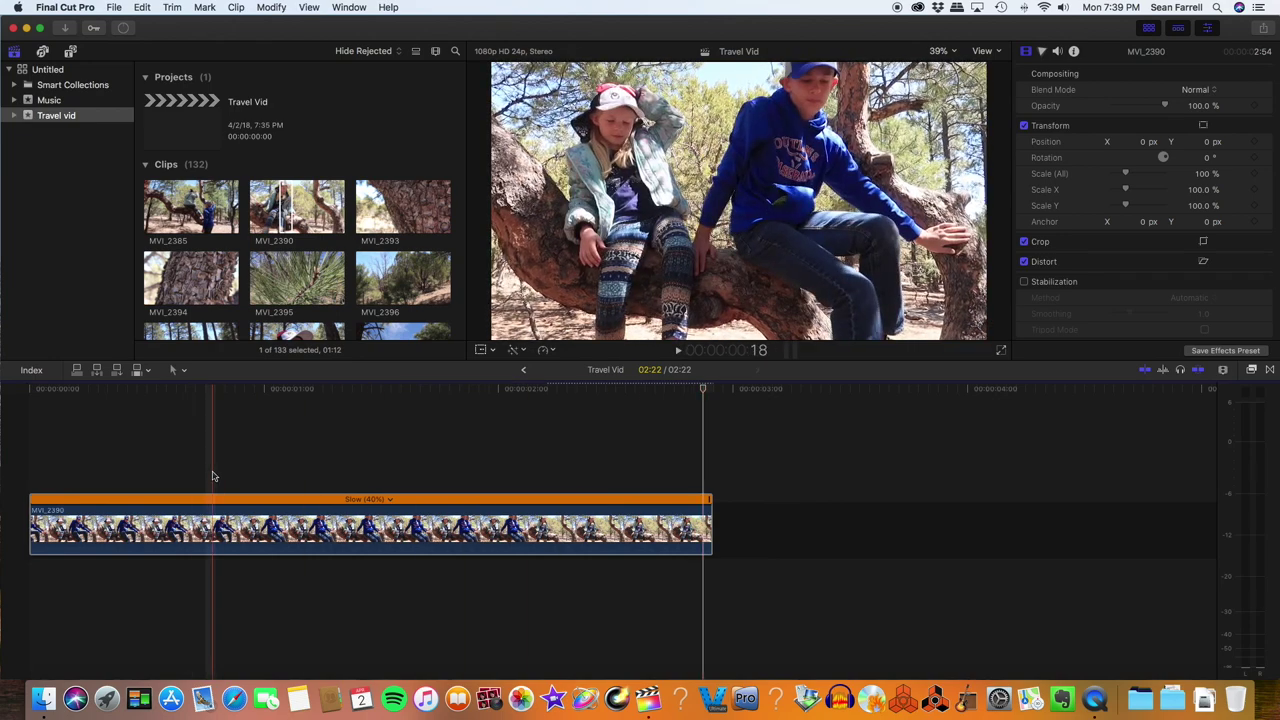
# - Append a short range of MVI_2393, about 01:19 long, after the MVI_2390 clip in the timeline
pyautogui.press('super+minus')
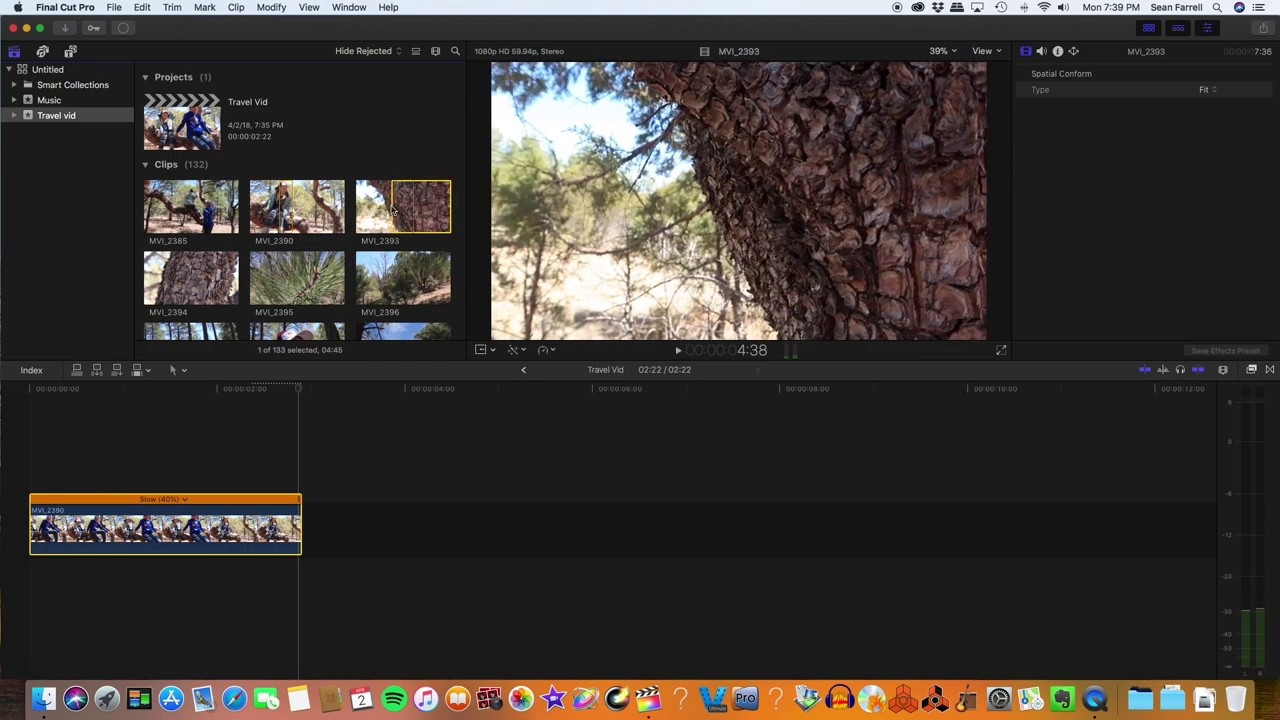
pyautogui.moveTo(355, 568); pyautogui.dragTo(358, 530)
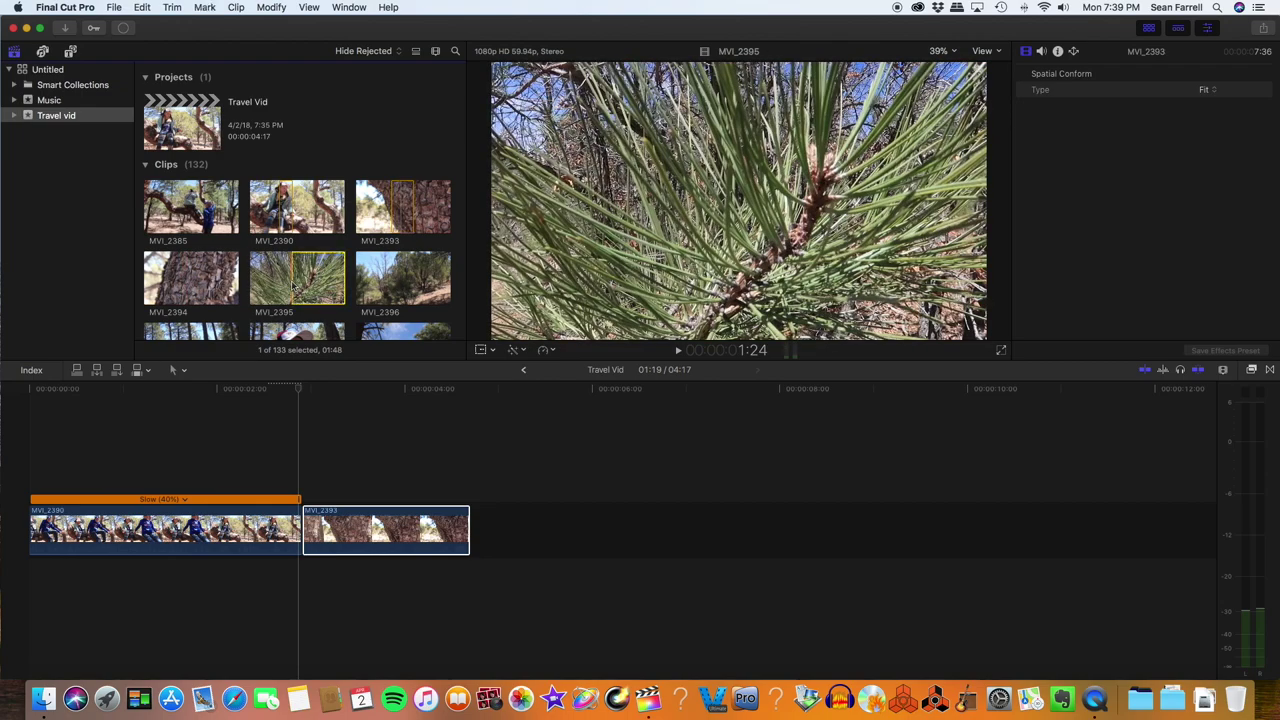
# - Preview MVI_2395, append a range about 01:48 long to the end of the timeline, and apply Automatic Speed to it
pyautogui.press('space')
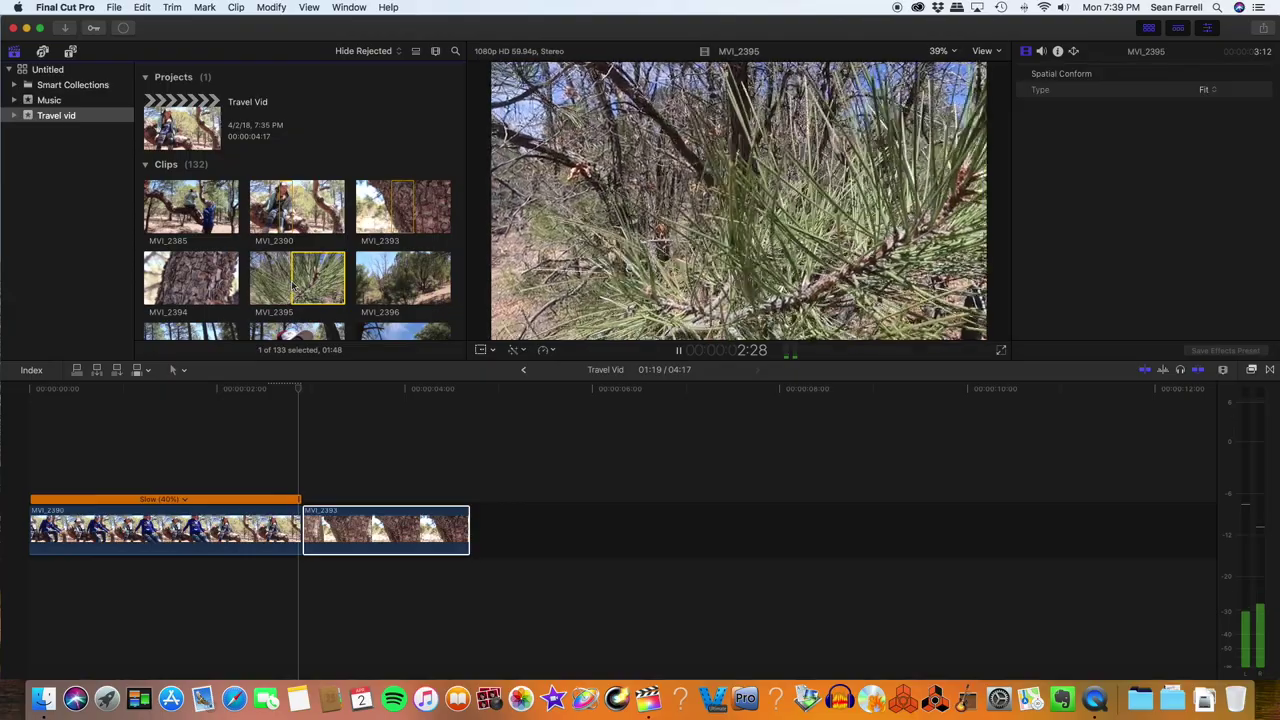
pyautogui.press('space')
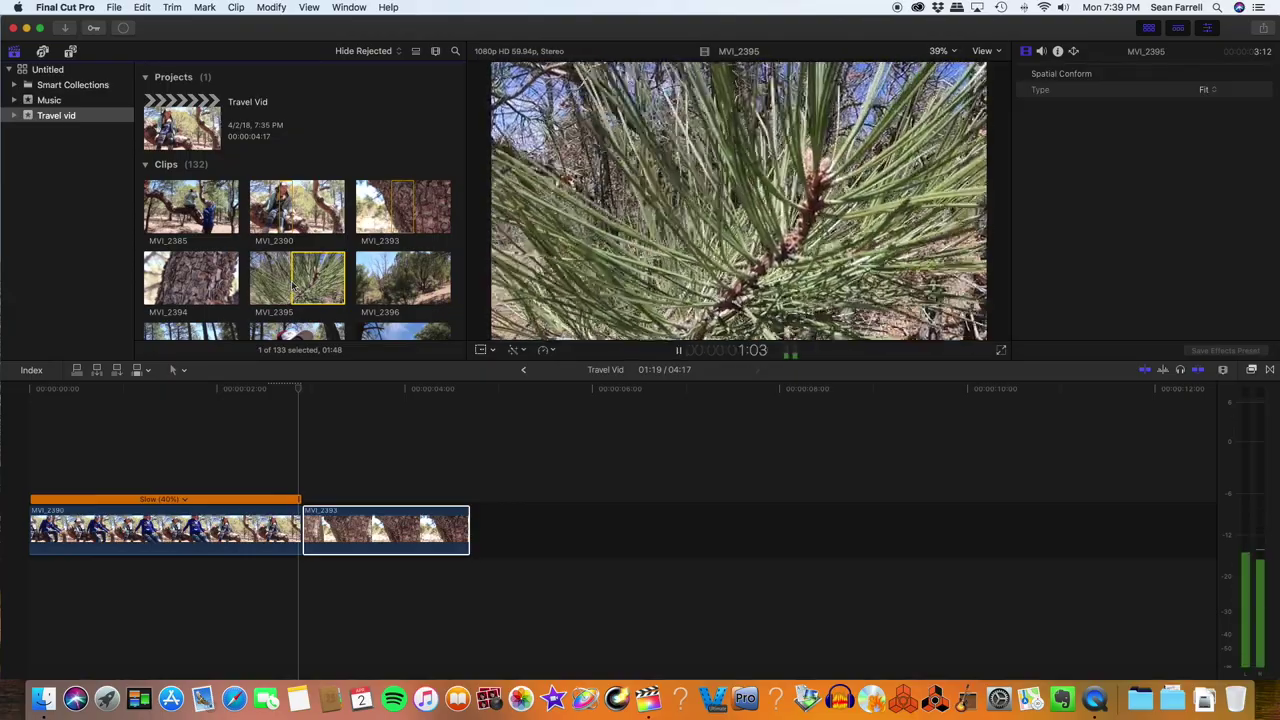
pyautogui.press('space')
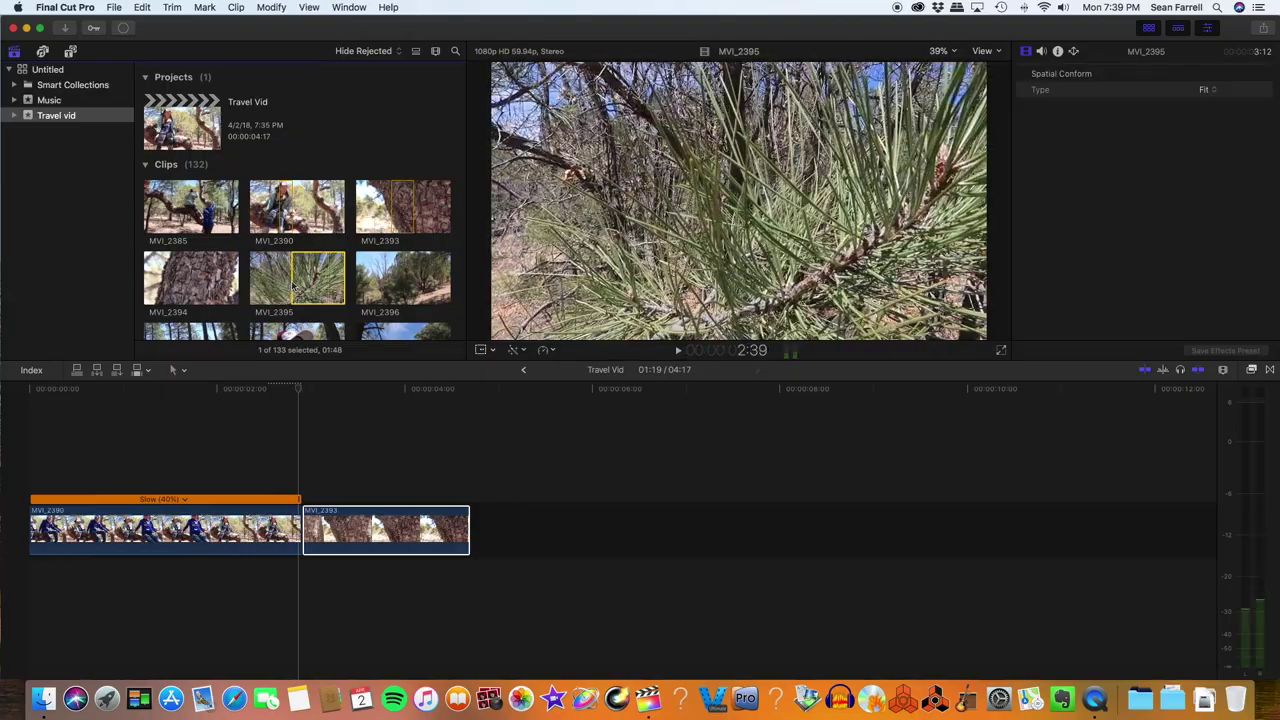
pyautogui.moveTo(293, 285); pyautogui.dragTo(484, 520)
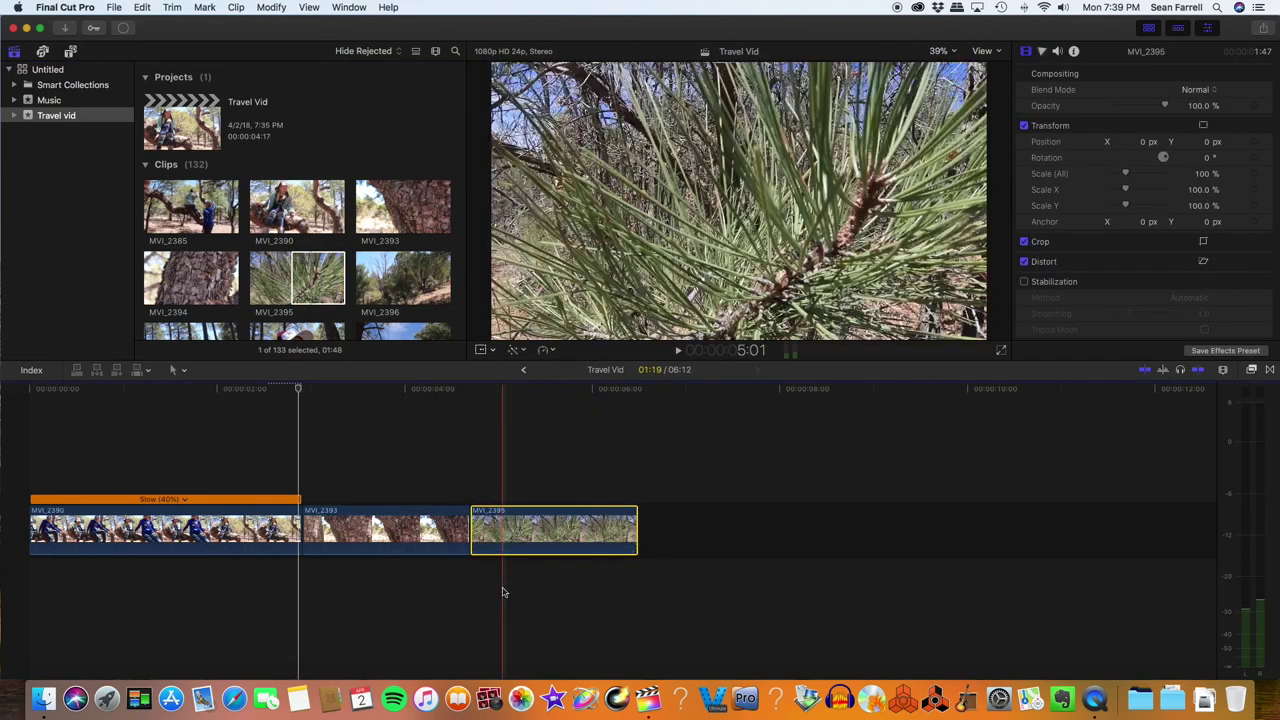
pyautogui.click(555, 352)
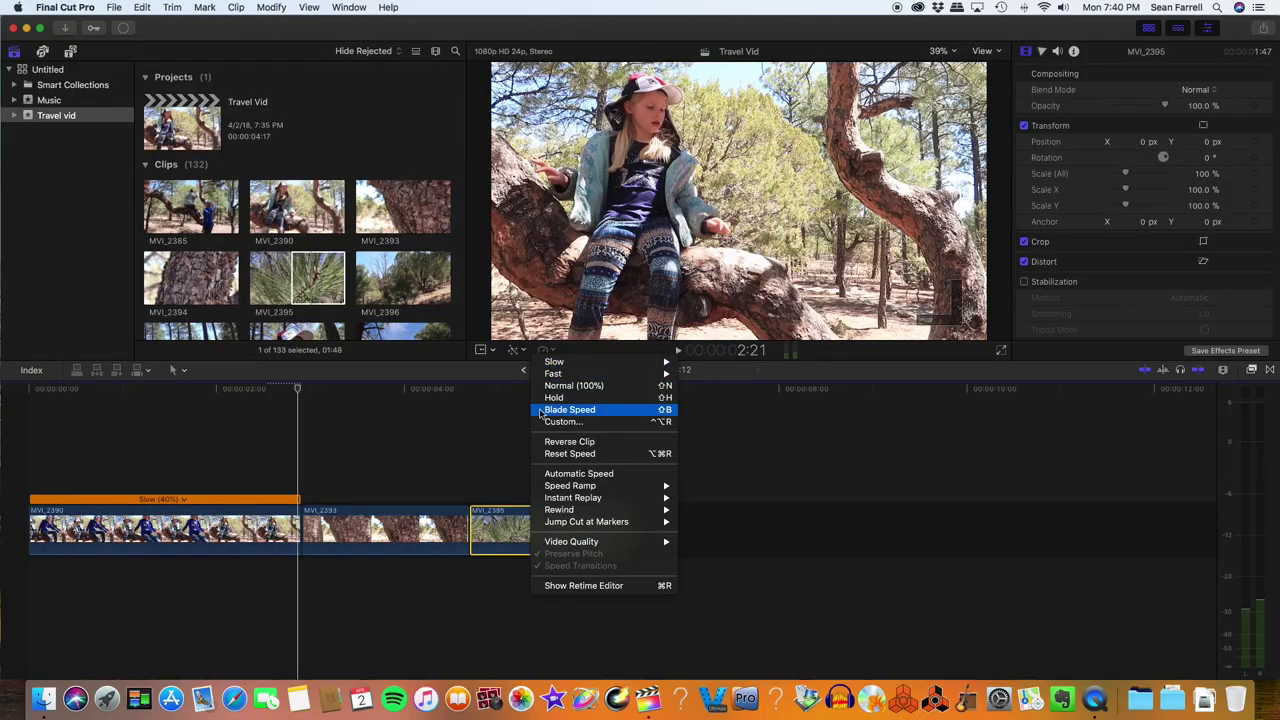
pyautogui.click(590, 474)
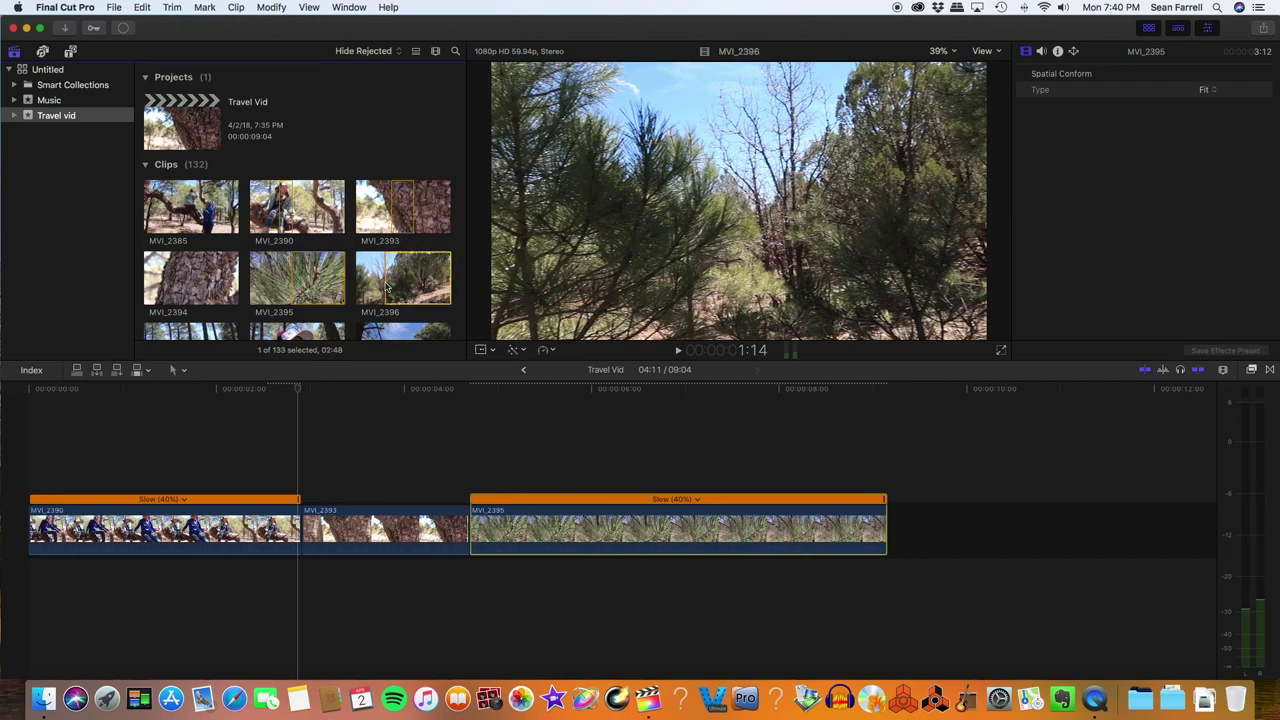
# - Preview MVI_2396, then append a range of MVI_2397 about 03:39 long to the end of the timeline
pyautogui.press('space')
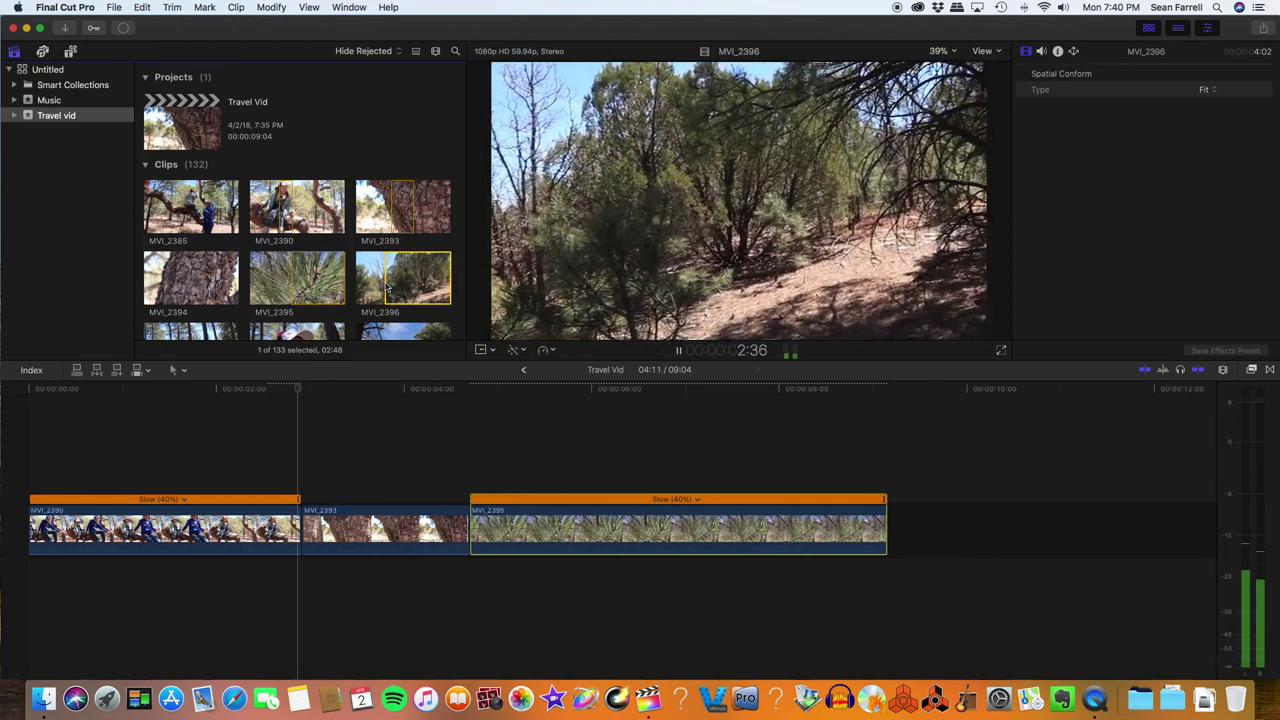
pyautogui.press('space')
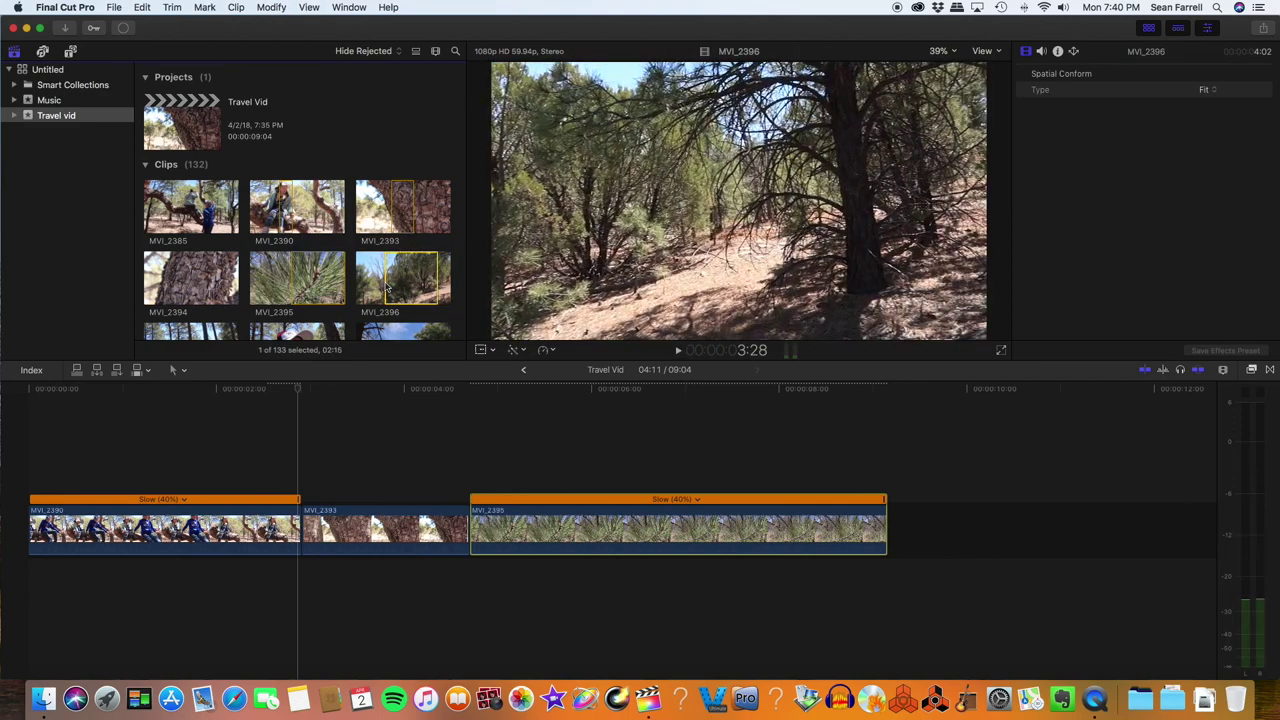
pyautogui.scroll(-3, 388, 288)
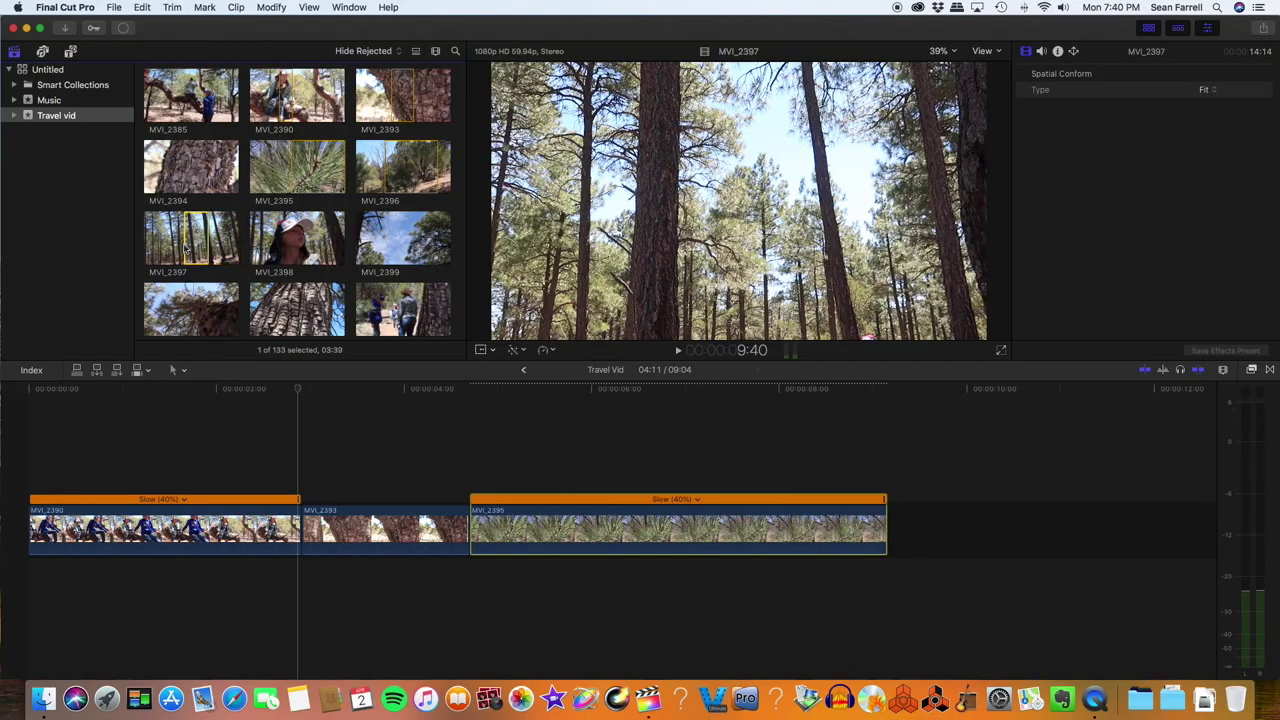
pyautogui.click(190, 255)
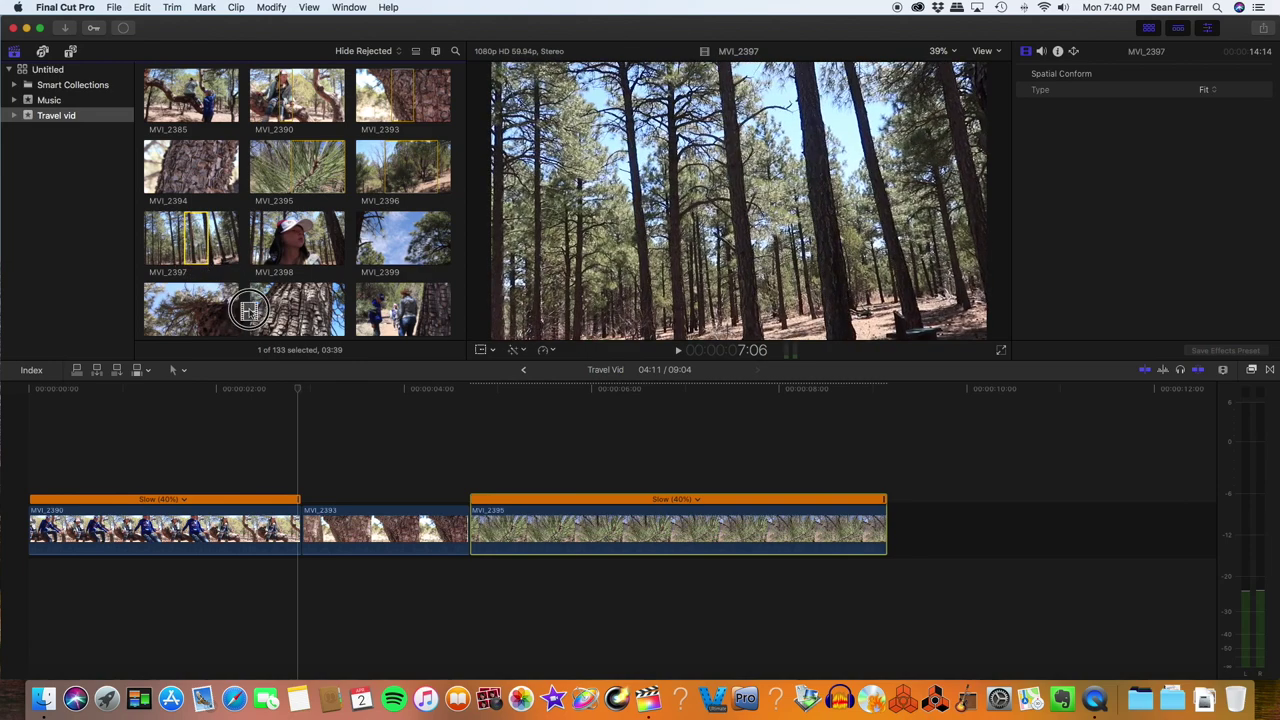
pyautogui.moveTo(690, 435); pyautogui.dragTo(905, 518)
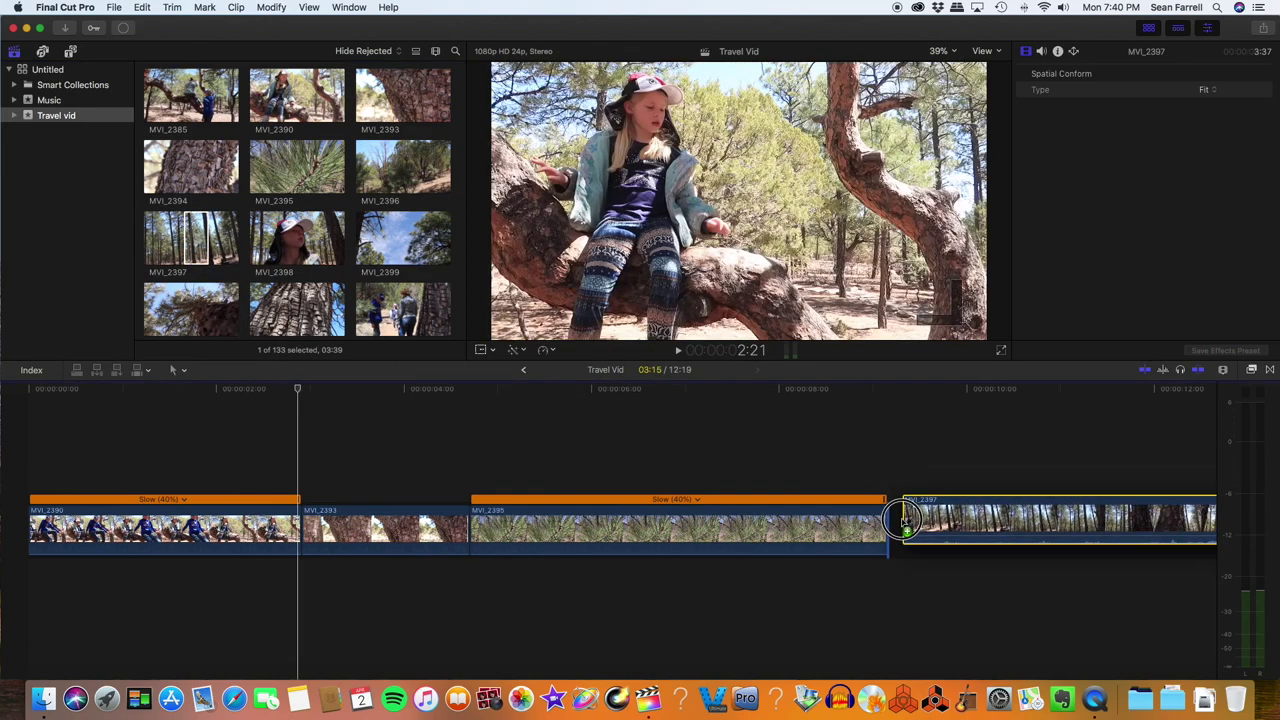
pyautogui.hscroll(5, 850, 490)
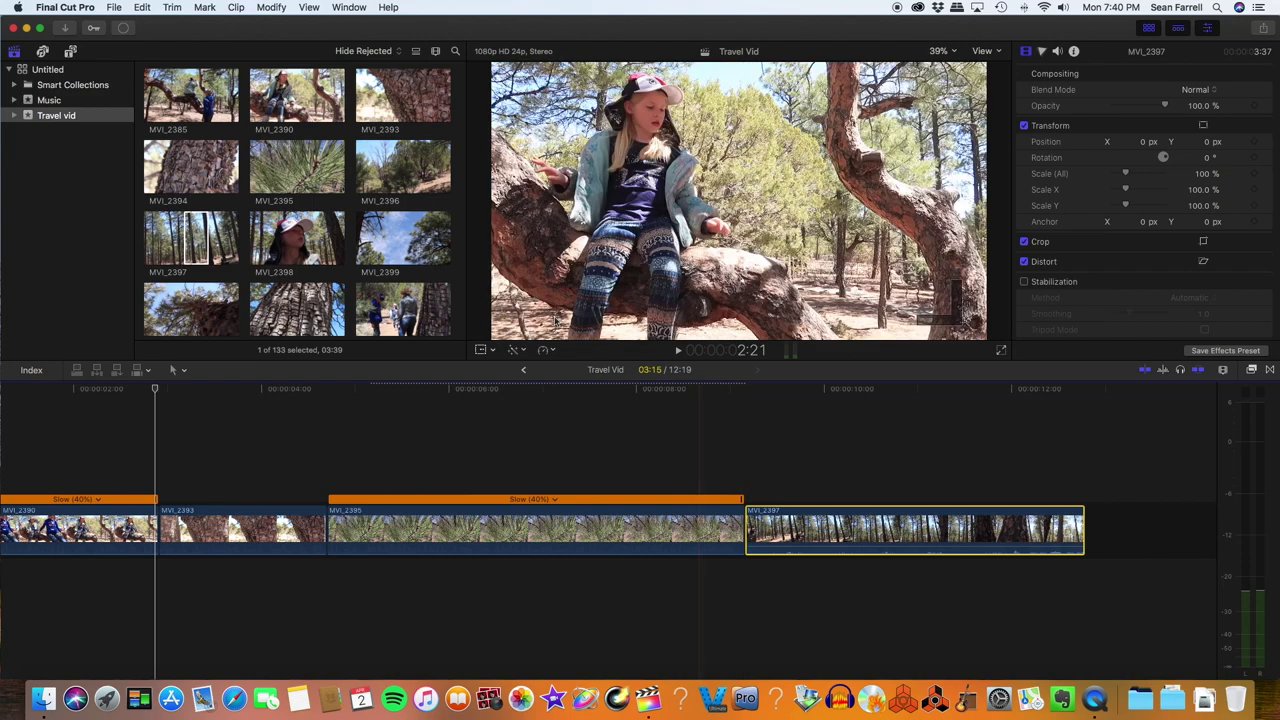
# - Preview MVI_2398 and append a range of it about 01:44 long after the MVI_2397 clip
pyautogui.hotkey('shift', 'f')
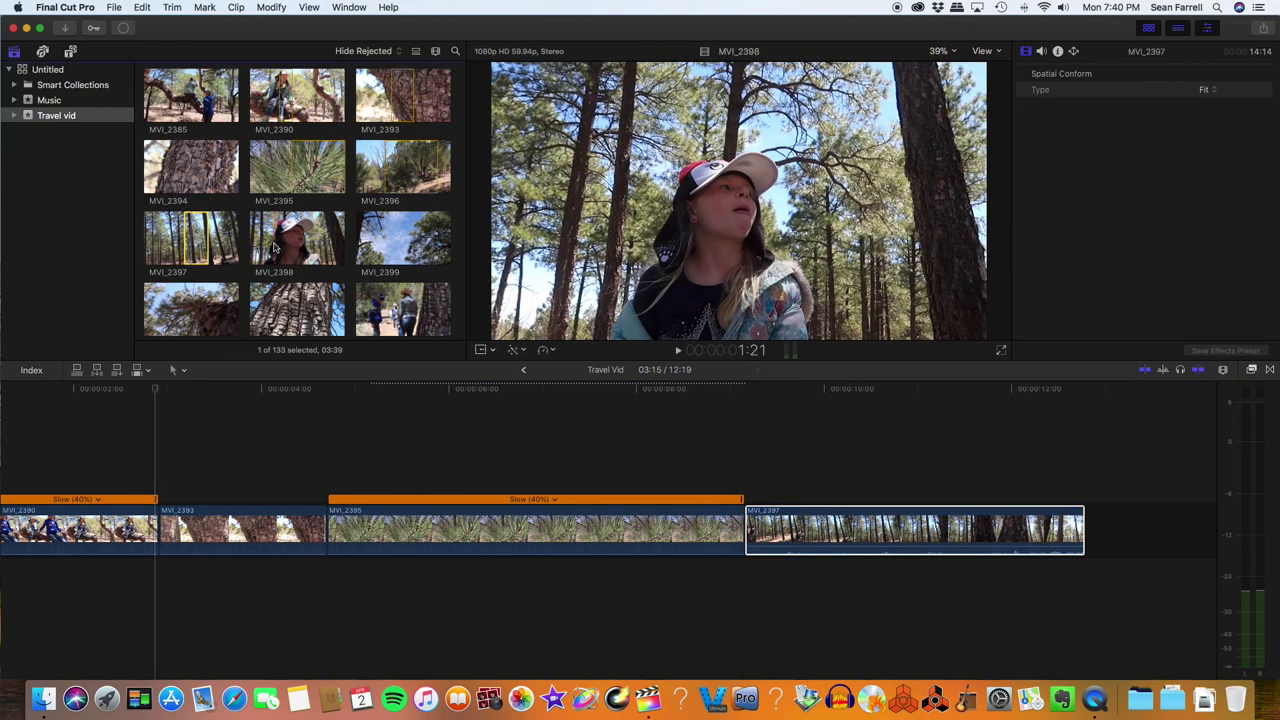
pyautogui.press('space')
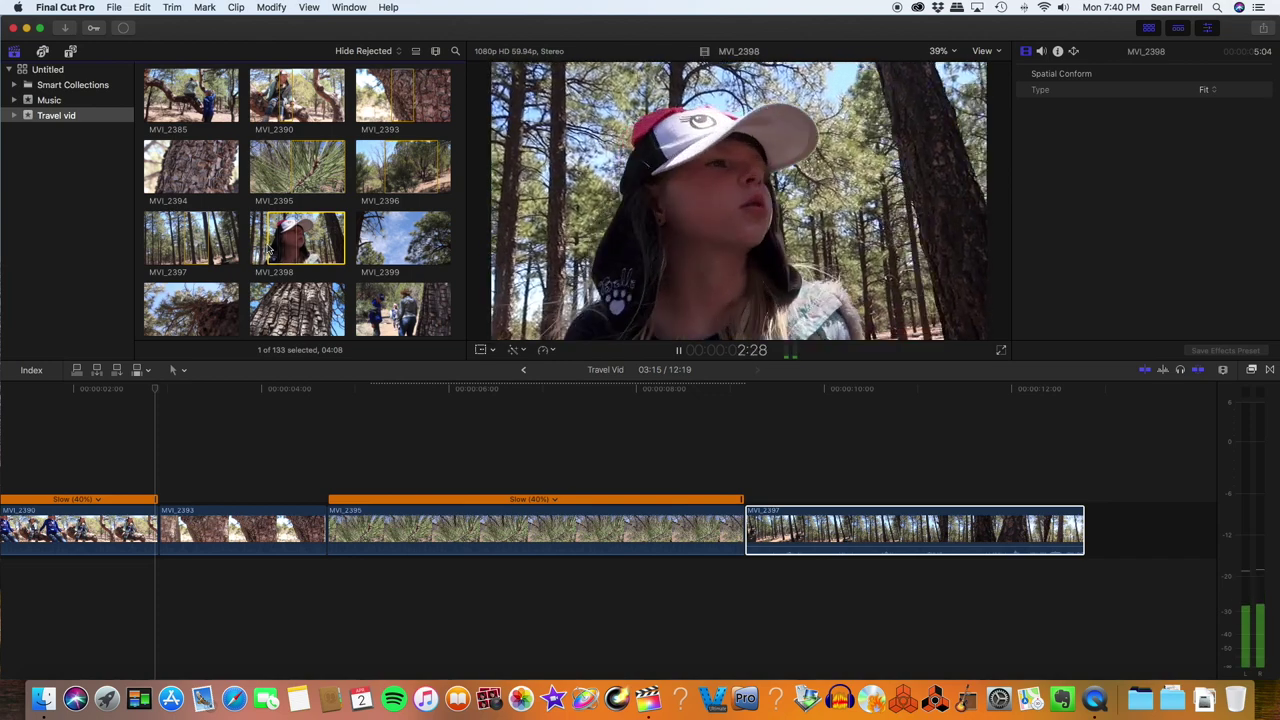
pyautogui.press('space')
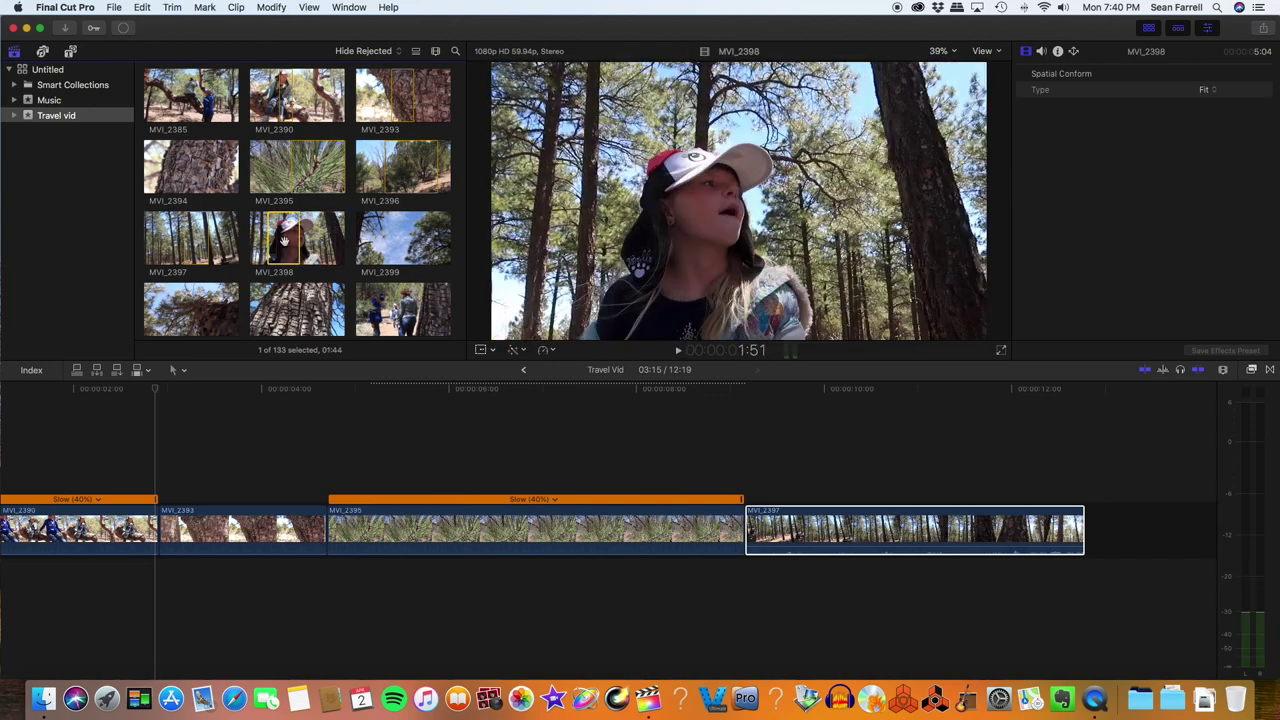
pyautogui.moveTo(366, 349); pyautogui.dragTo(1108, 543)
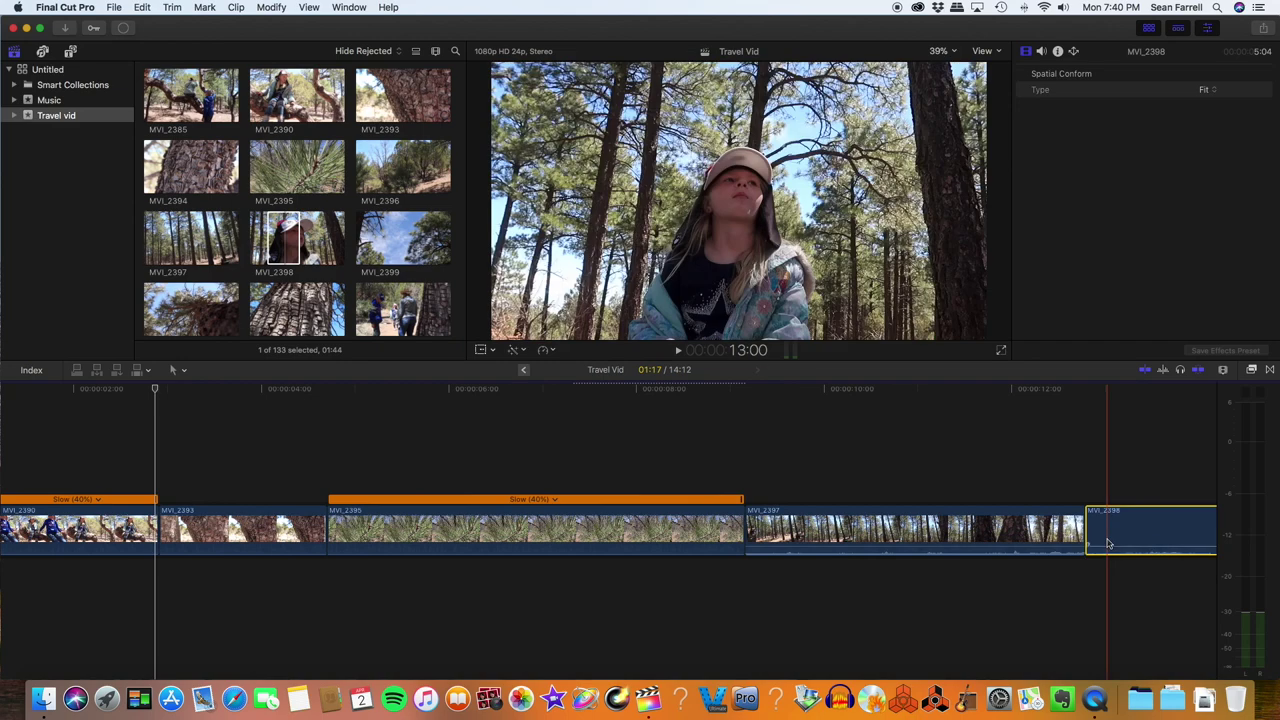
pyautogui.hscroll(3, 1108, 543)
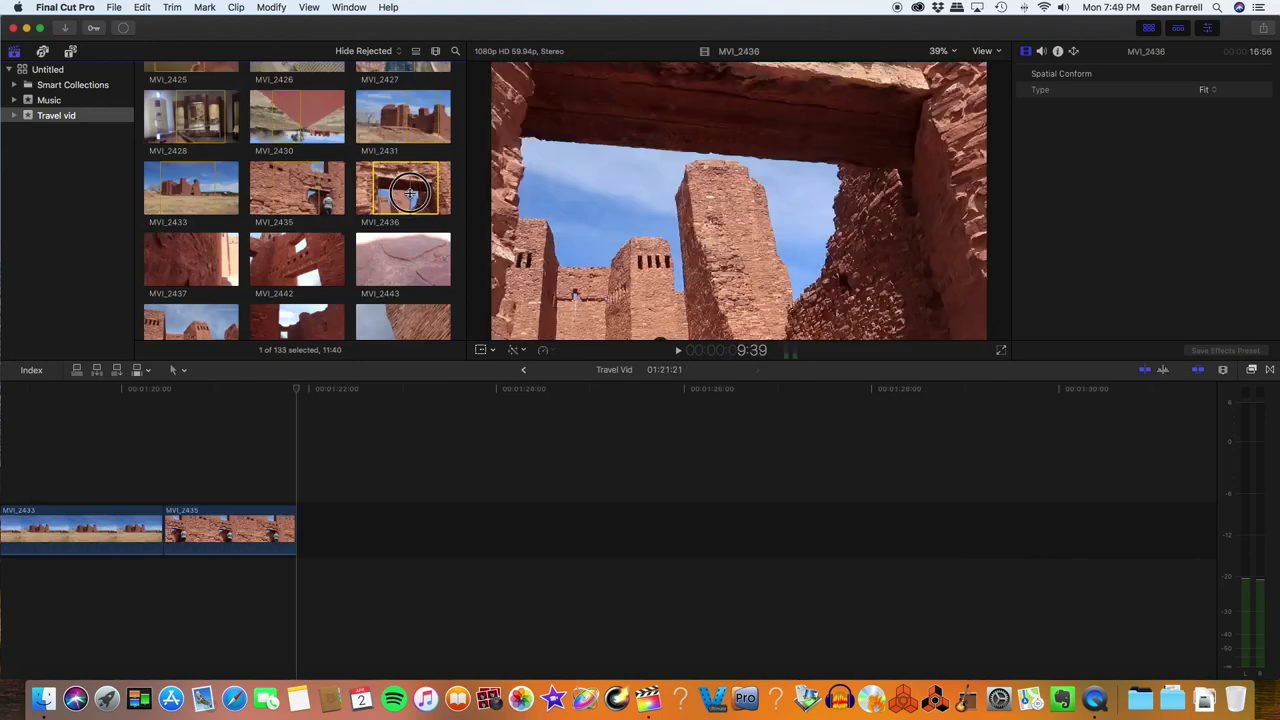
# - Append a range of MVI_2436 about 11:40 long after MVI_2435 and skim the assembled timeline from its start
pyautogui.moveTo(403, 188); pyautogui.dragTo(343, 540)
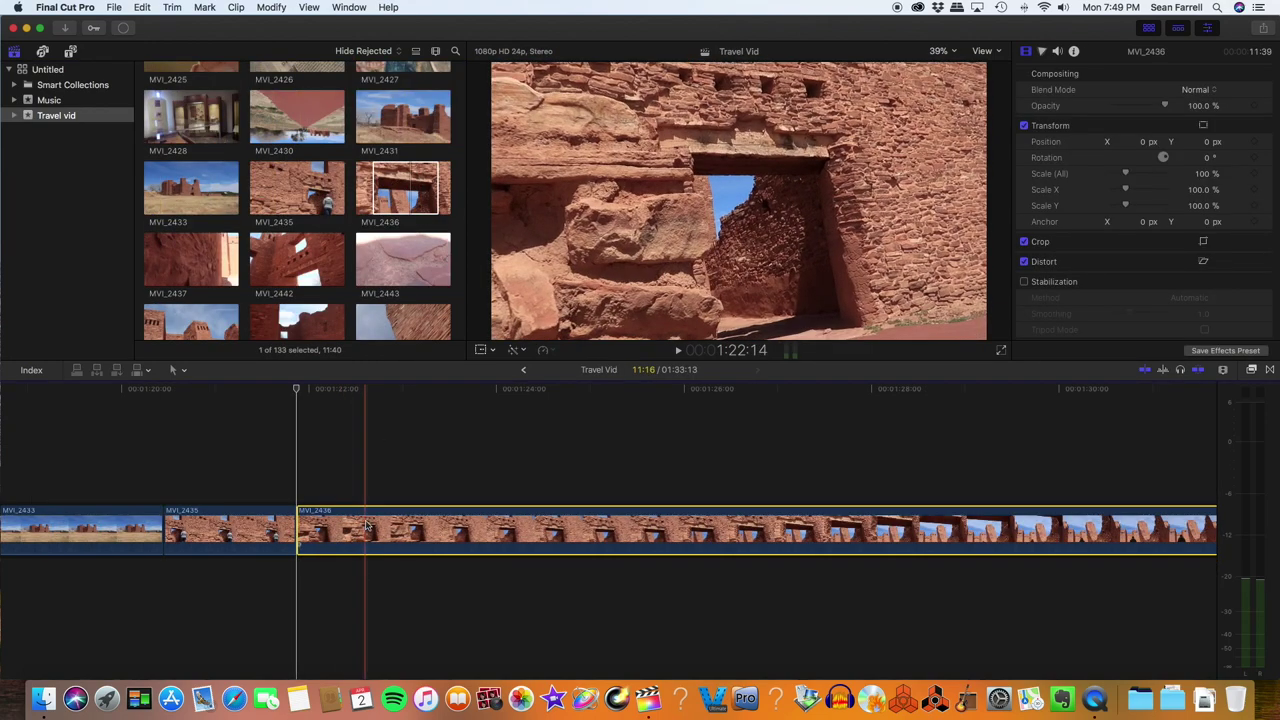
pyautogui.hscroll(10, 366, 527)
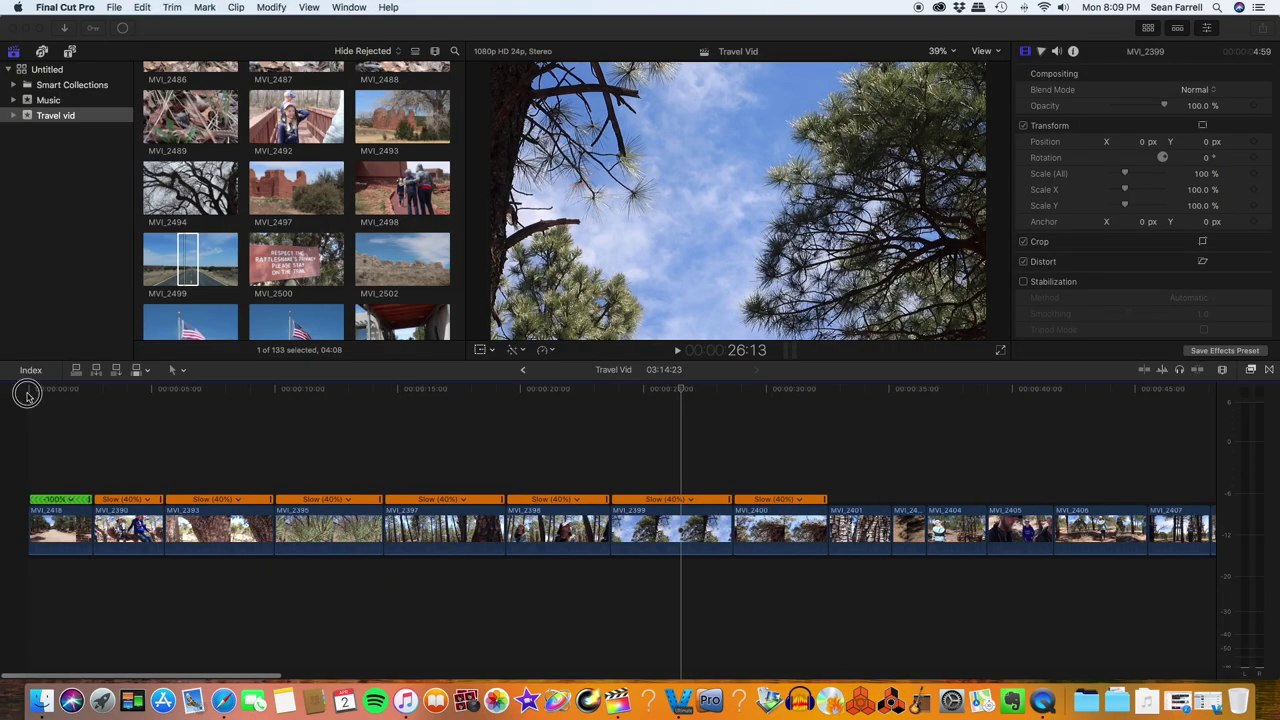
pyautogui.moveTo(27, 393); pyautogui.dragTo(418, 398)
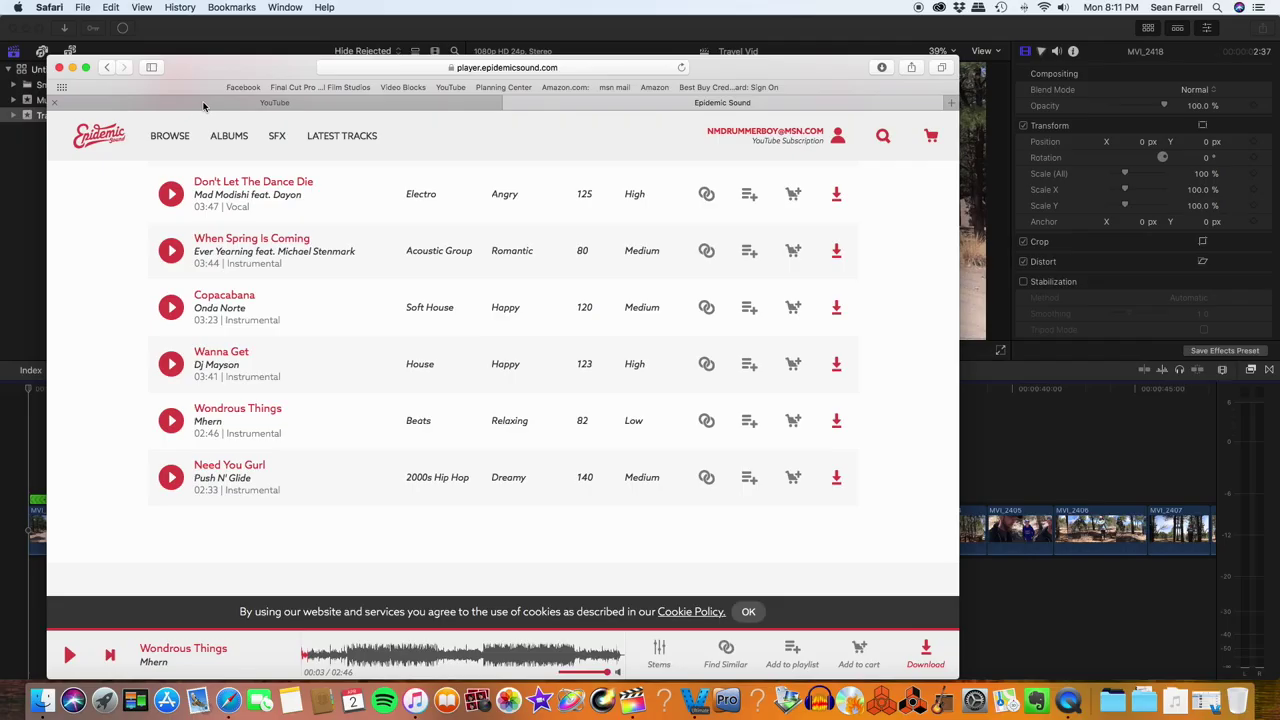
# - Search YouTube for "vlog no copyright music" and open the Vlog No Copyright Music channel
pyautogui.click(203, 104)
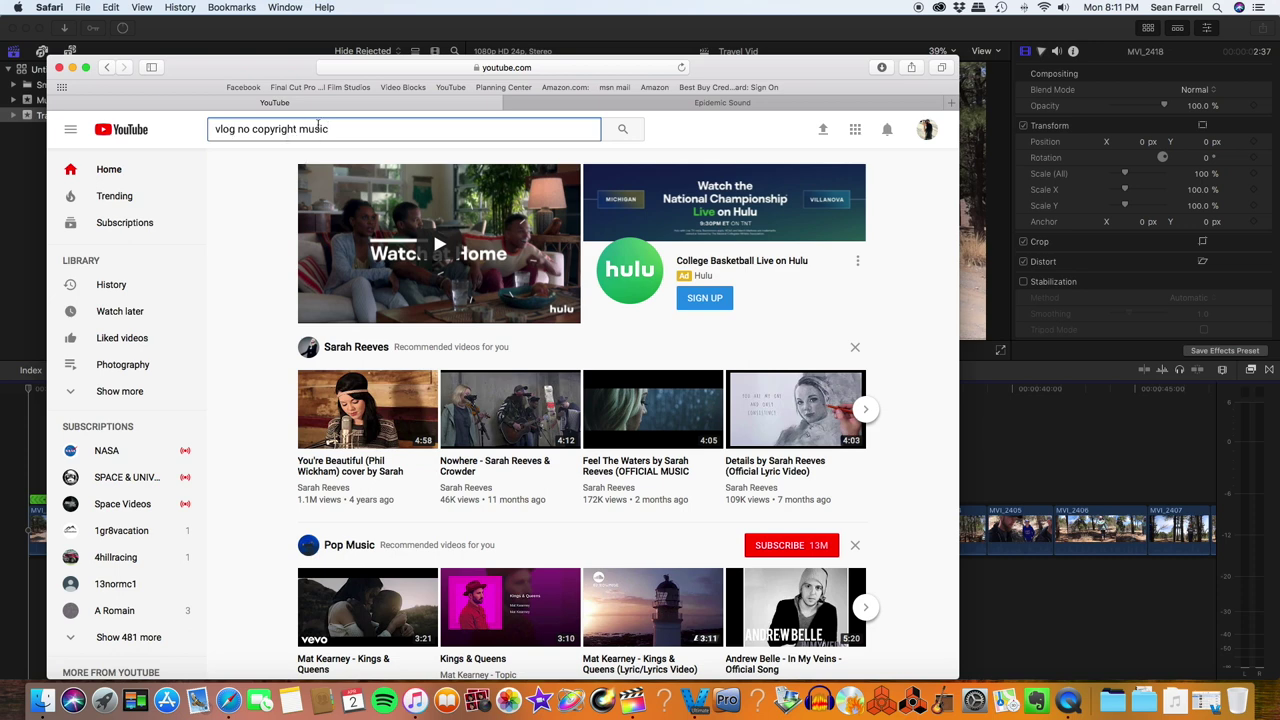
pyautogui.press('Return')
pyautogui.scroll(-1, 510, 360)
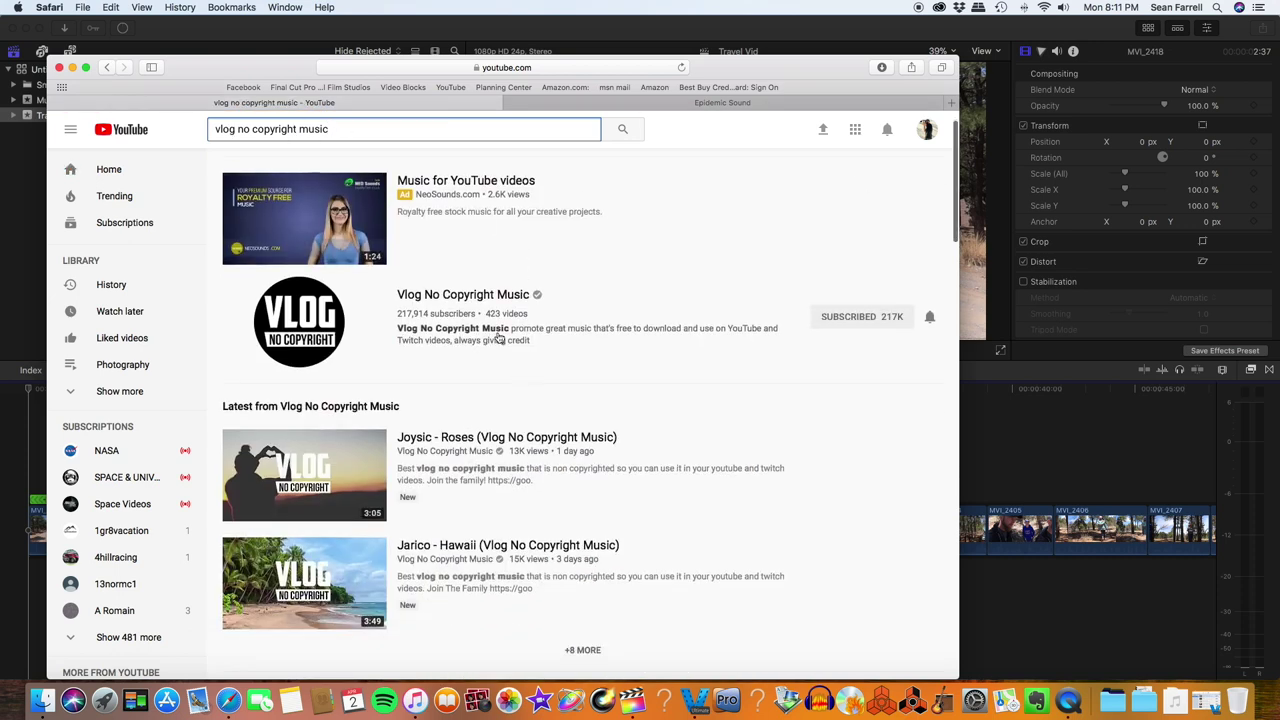
pyautogui.click(444, 294)
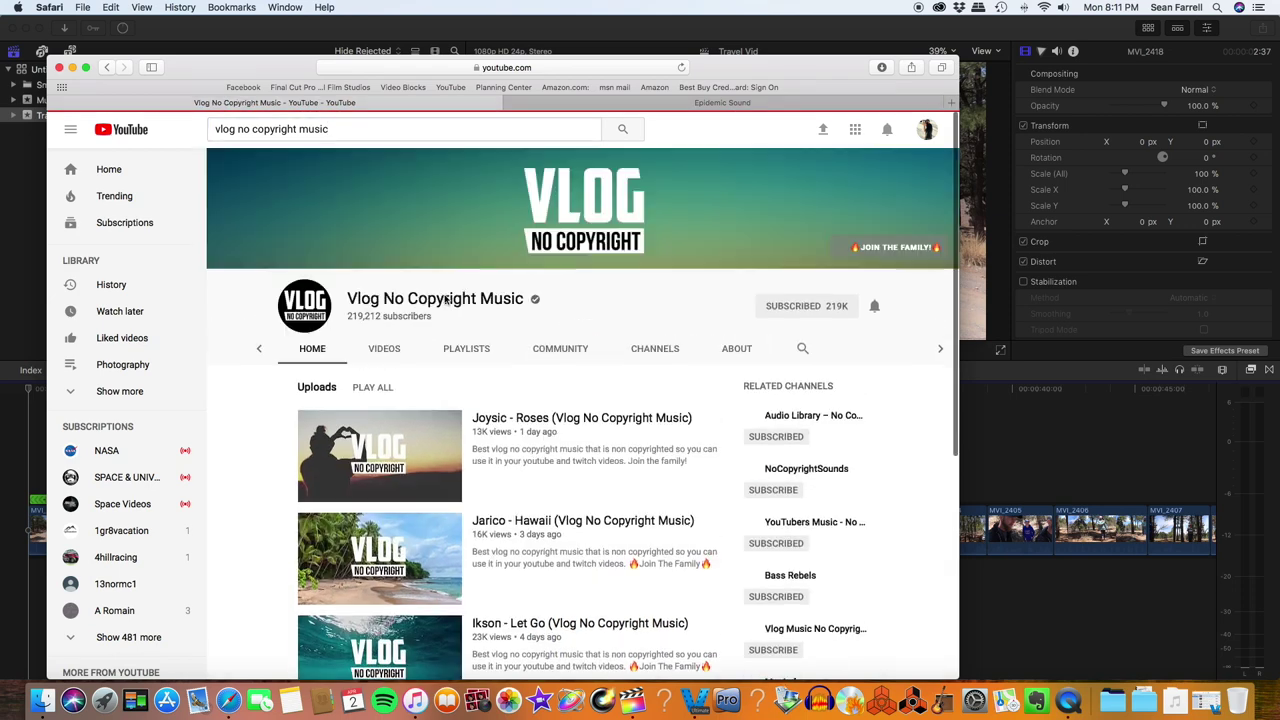
# - Open the video "Joysic - Roses (Vlog No Copyright Music)" from the channel's uploads
pyautogui.scroll(-3, 578, 487)
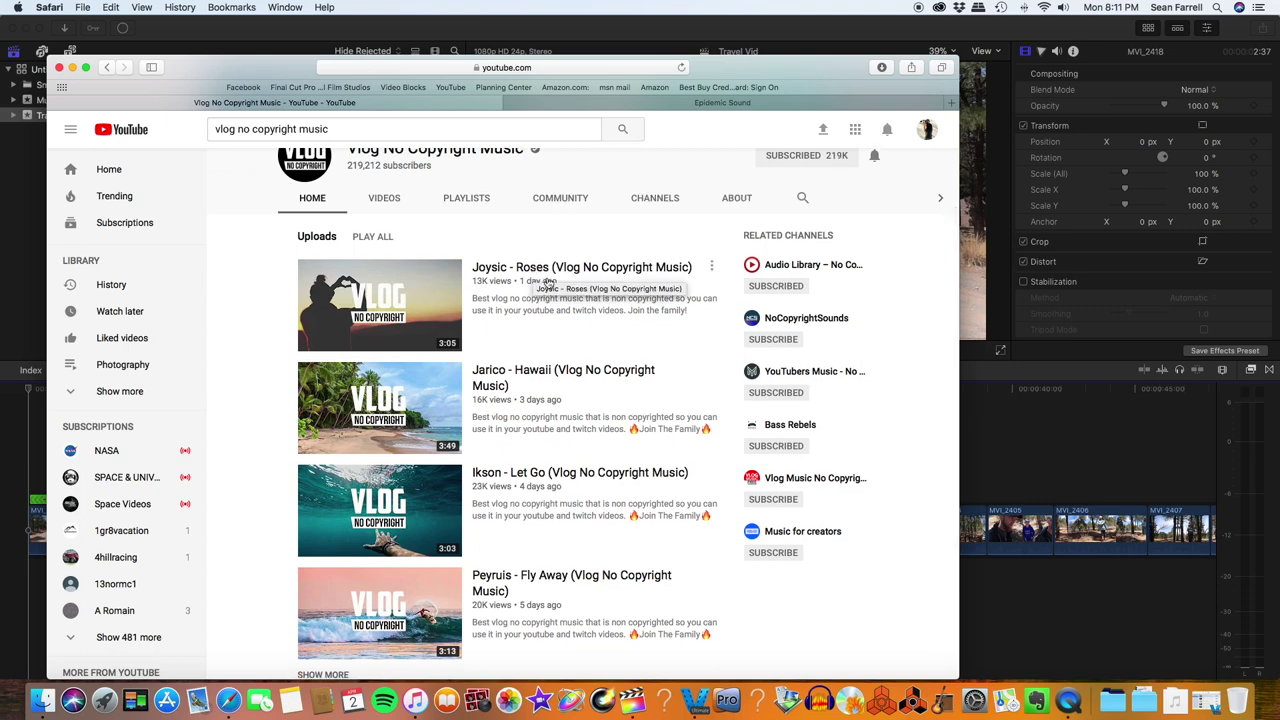
pyautogui.click(595, 317)
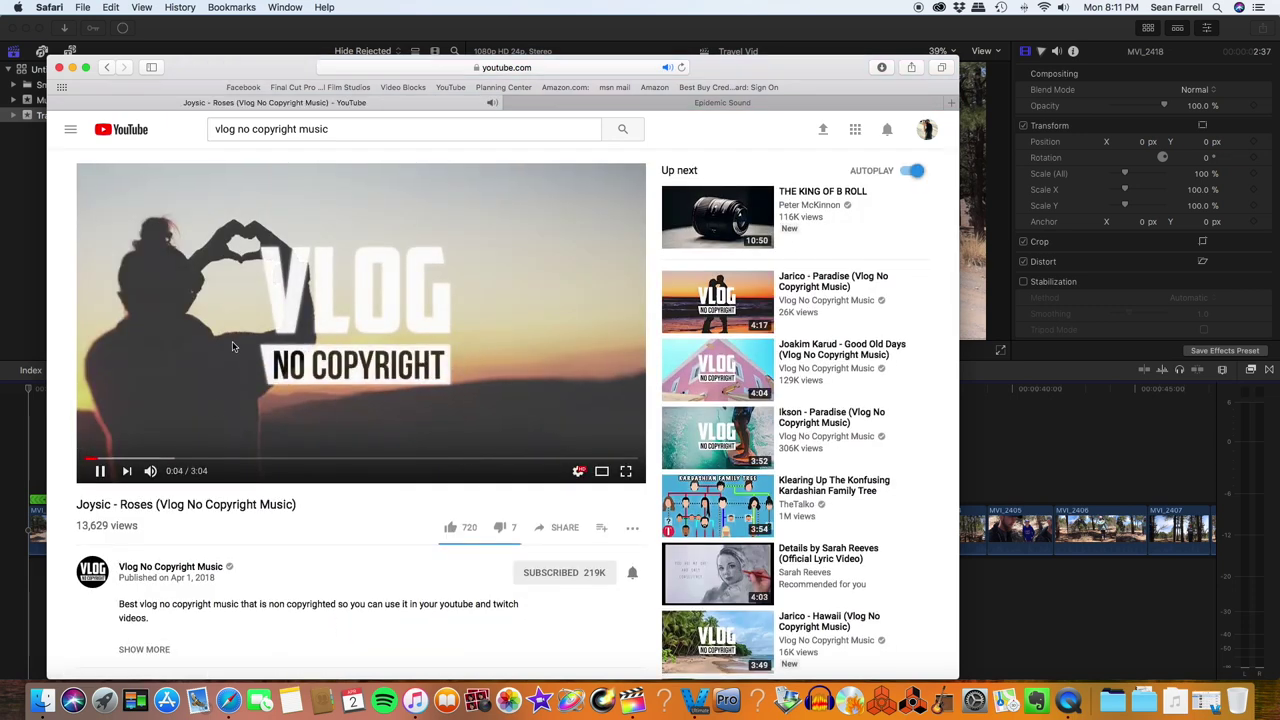
pyautogui.scroll(-1, 233, 344)
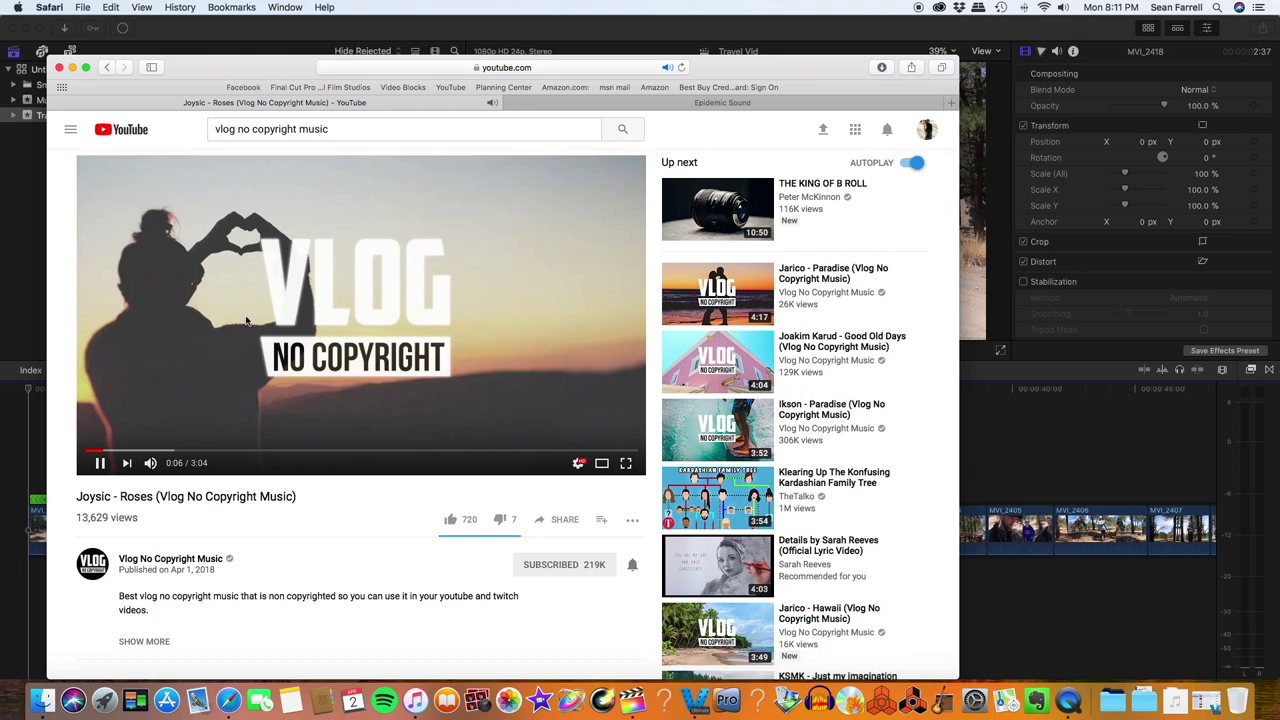
# - Copy the web address of the Joysic - Roses video and pause its playback
pyautogui.click(477, 67)
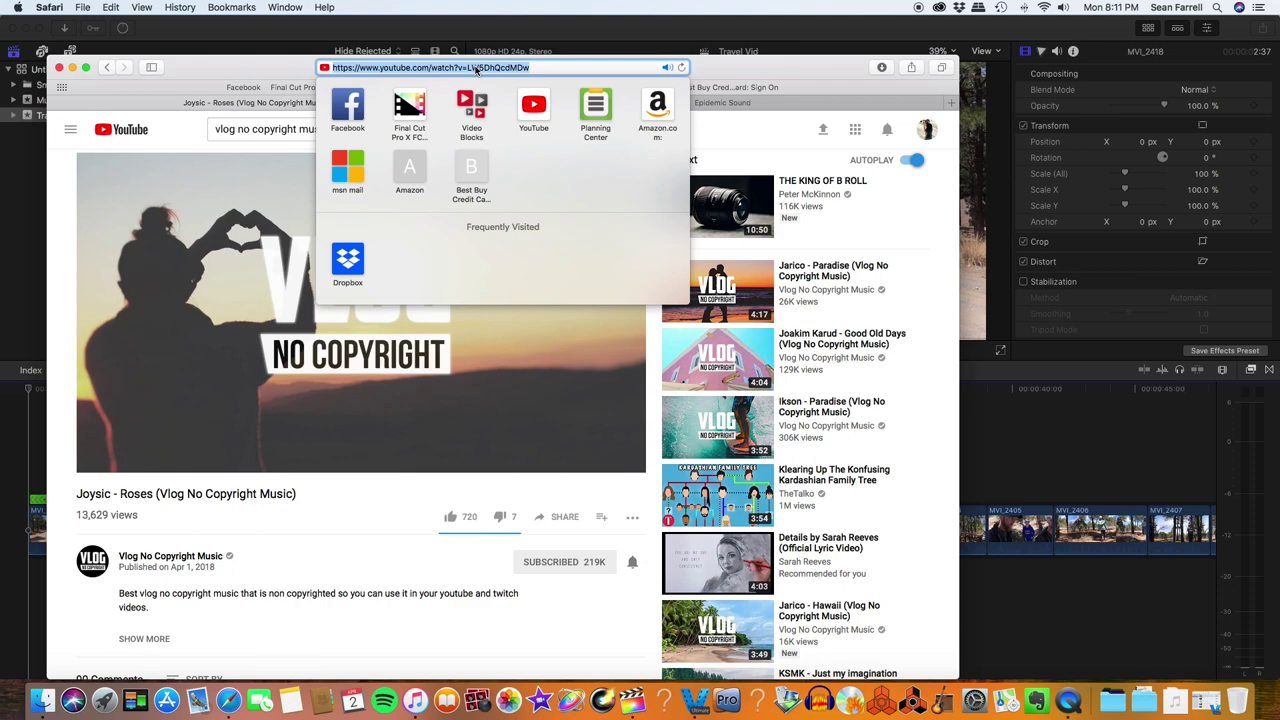
pyautogui.rightClick(477, 68)
pyautogui.click(500, 86)
pyautogui.click(146, 412)
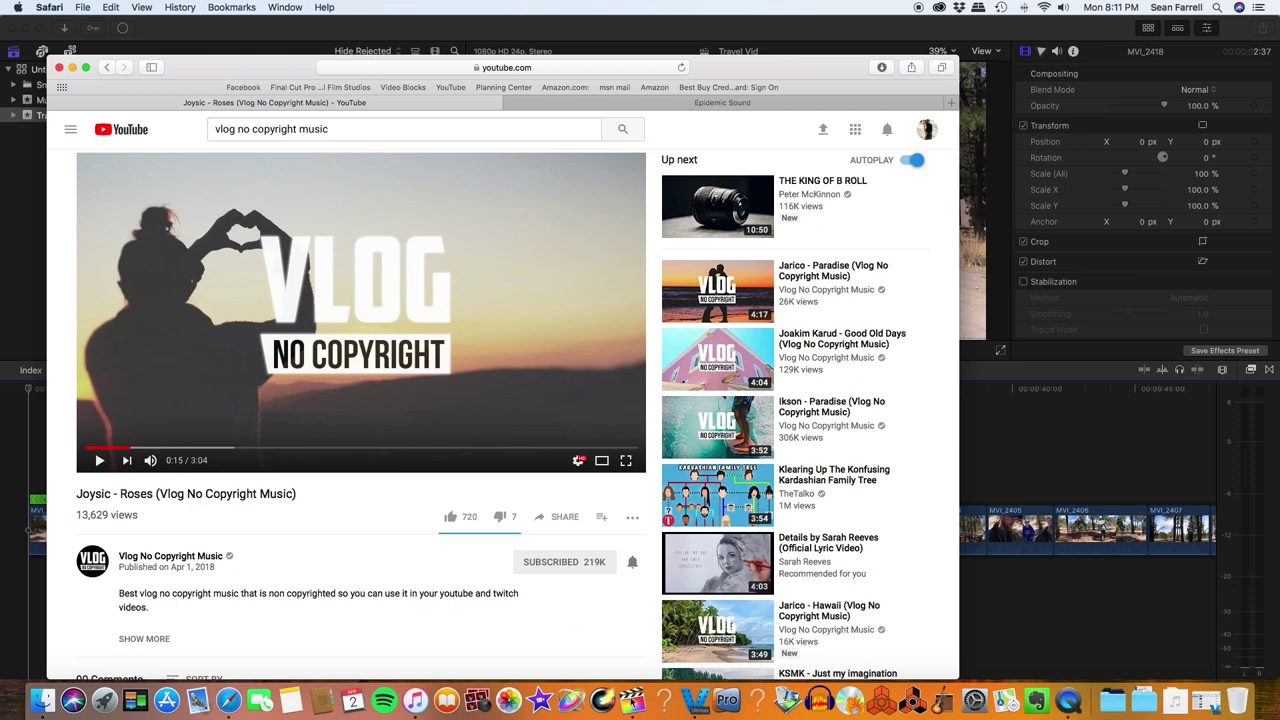
# - Switch to VideoConverterUltimate and download the song from the copied YouTube link as an MP3
pyautogui.click(705, 706)
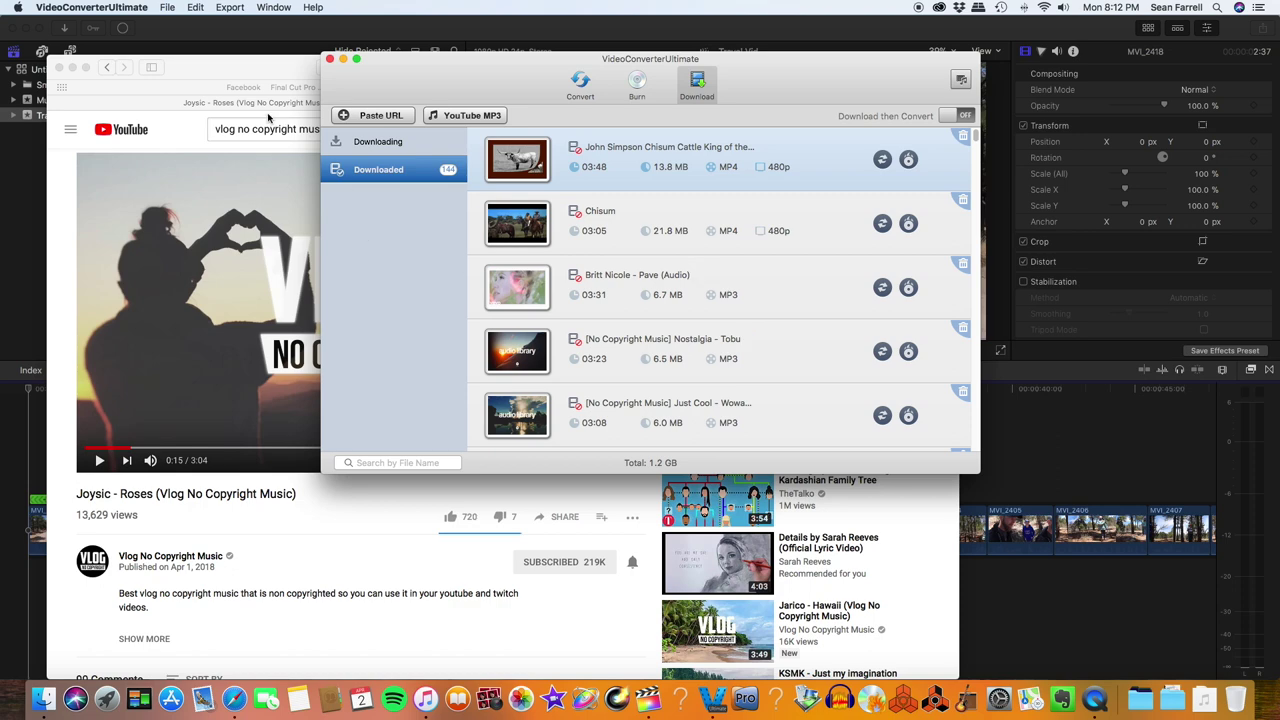
pyautogui.click(368, 117)
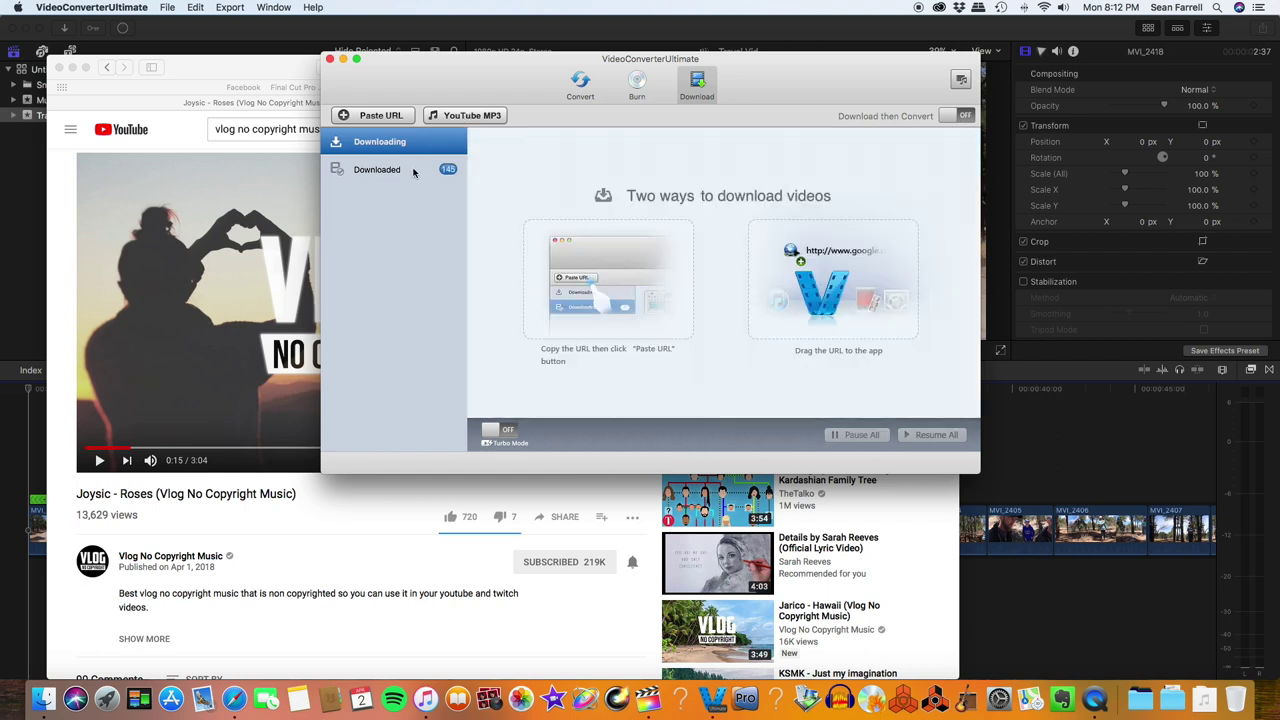
pyautogui.click(463, 116)
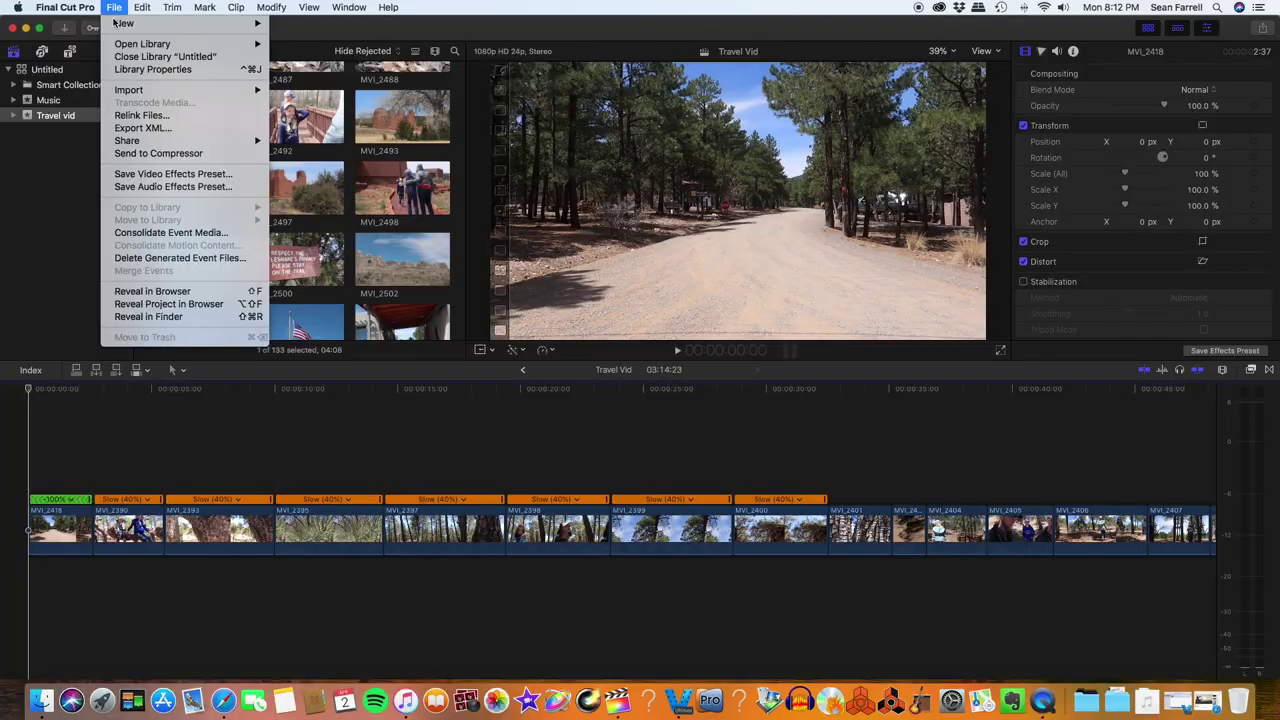
# - In Final Cut Pro, import "ES_Wondrous Things - Mhern.mp3" from Macintosh HD into the existing Travel vid event and close the import window
pyautogui.moveTo(160, 94)
pyautogui.click(316, 92)
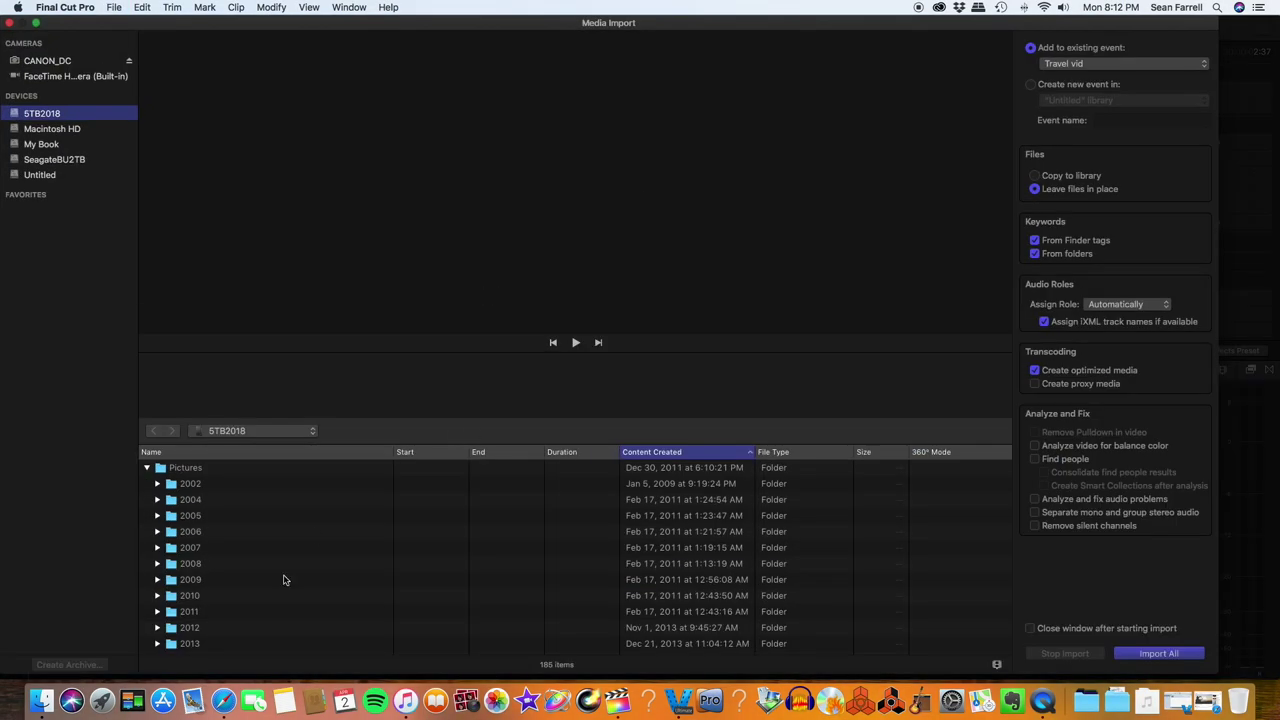
pyautogui.click(45, 129)
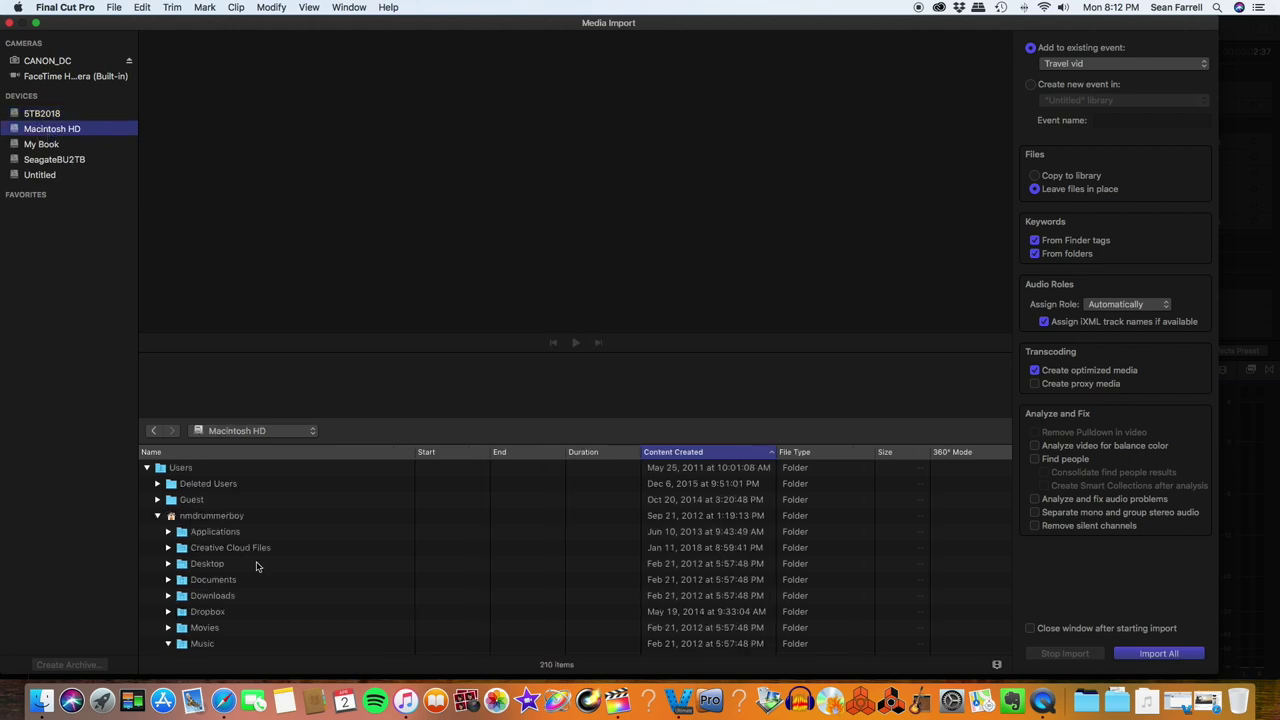
pyautogui.scroll(-1, 265, 583)
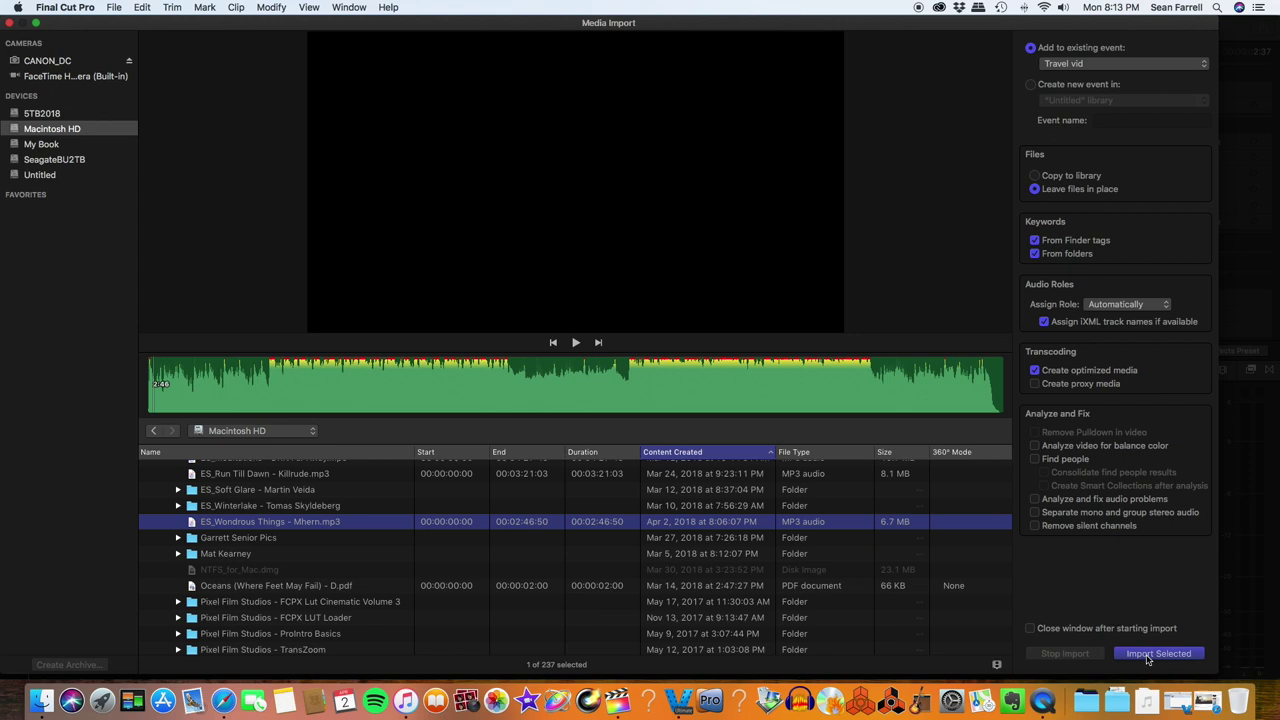
pyautogui.click(1148, 655)
pyautogui.click(10, 23)
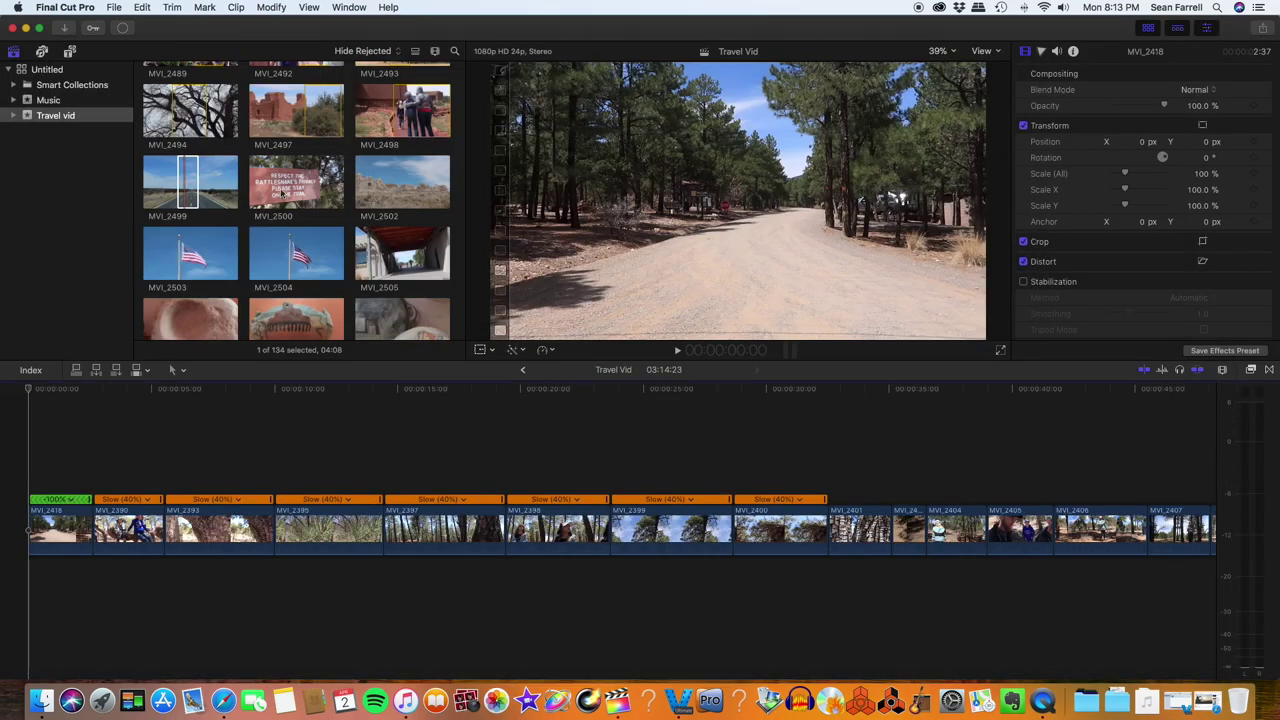
# - Place the whole ES_Wondrous Things - Mhern track beneath the video clips, starting at the beginning of the timeline
pyautogui.scroll(-10, 326, 240)
pyautogui.scroll(-5, 325, 243)
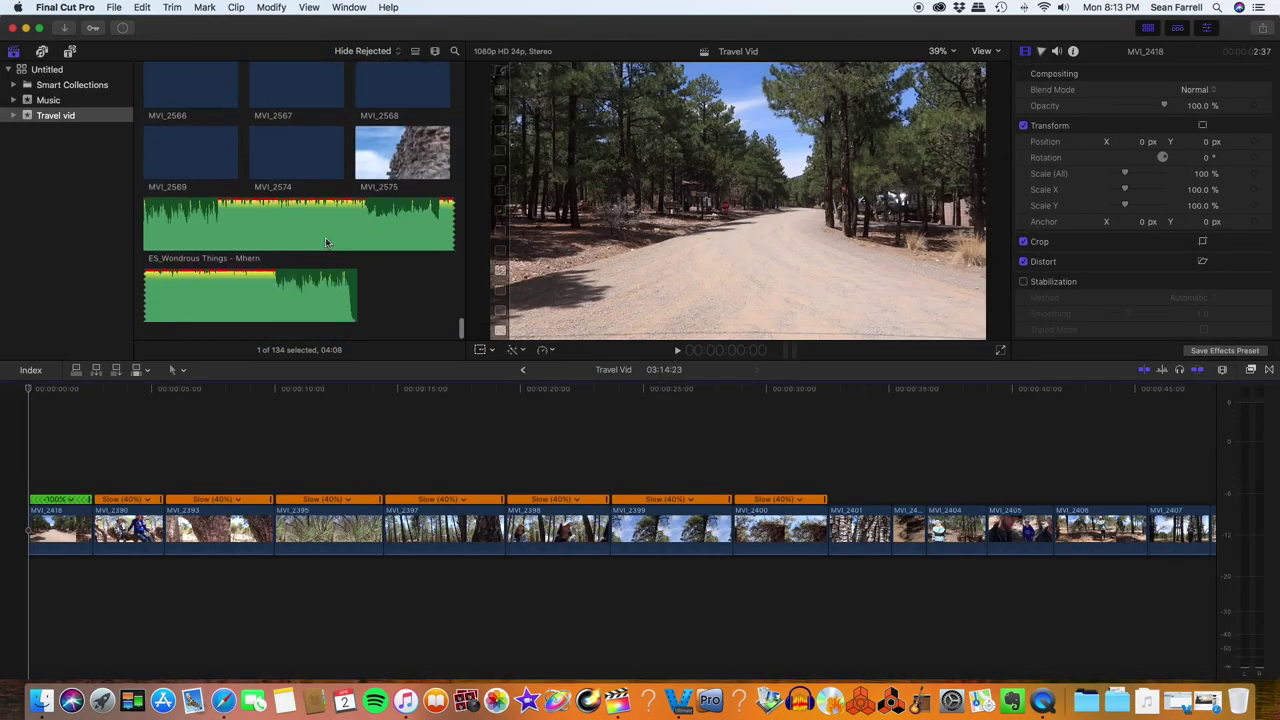
pyautogui.click(325, 238)
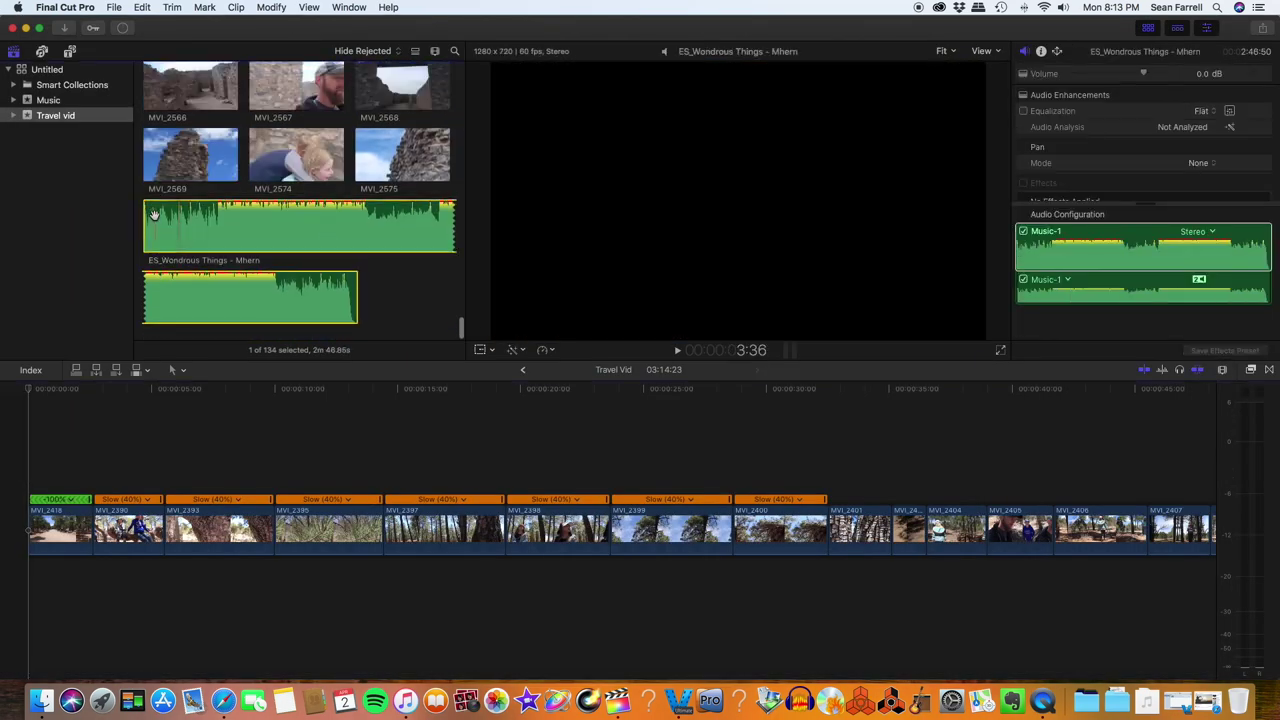
pyautogui.moveTo(155, 215); pyautogui.dragTo(28, 578)
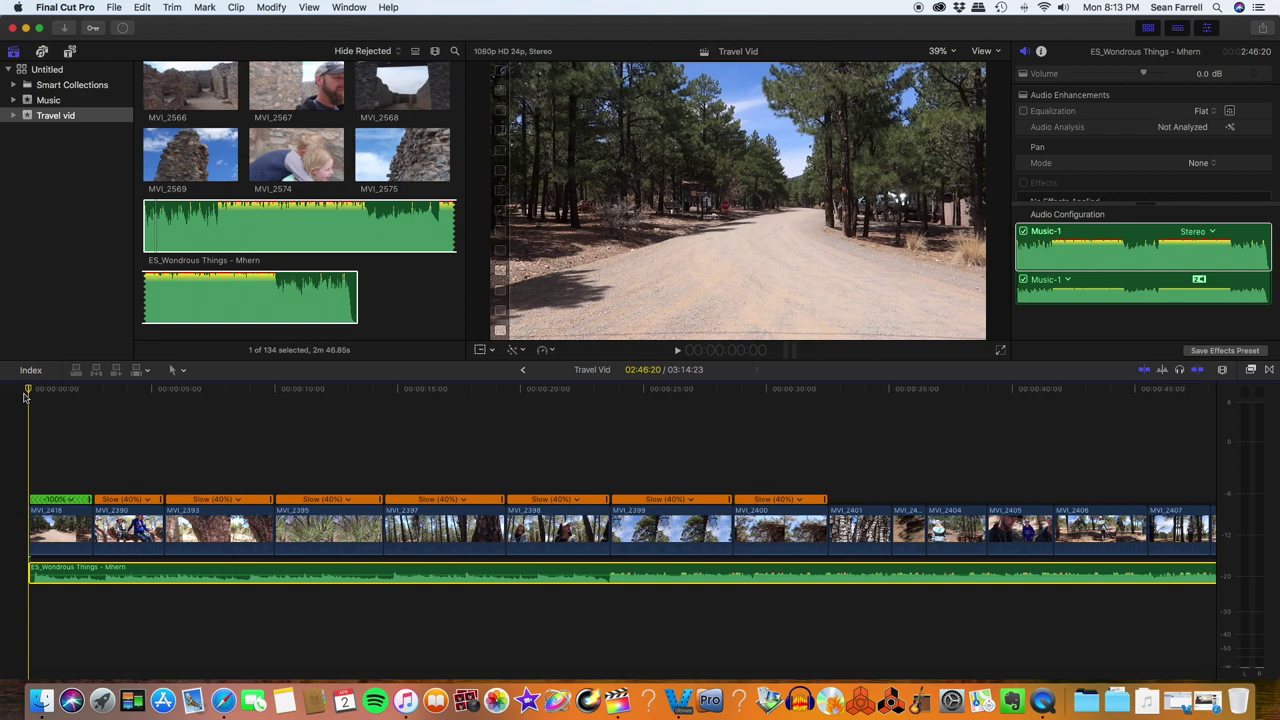
# - Play the opening with the music and extend the end of MVI_2418 to the playhead, making it about 3:12 long
pyautogui.press('space')
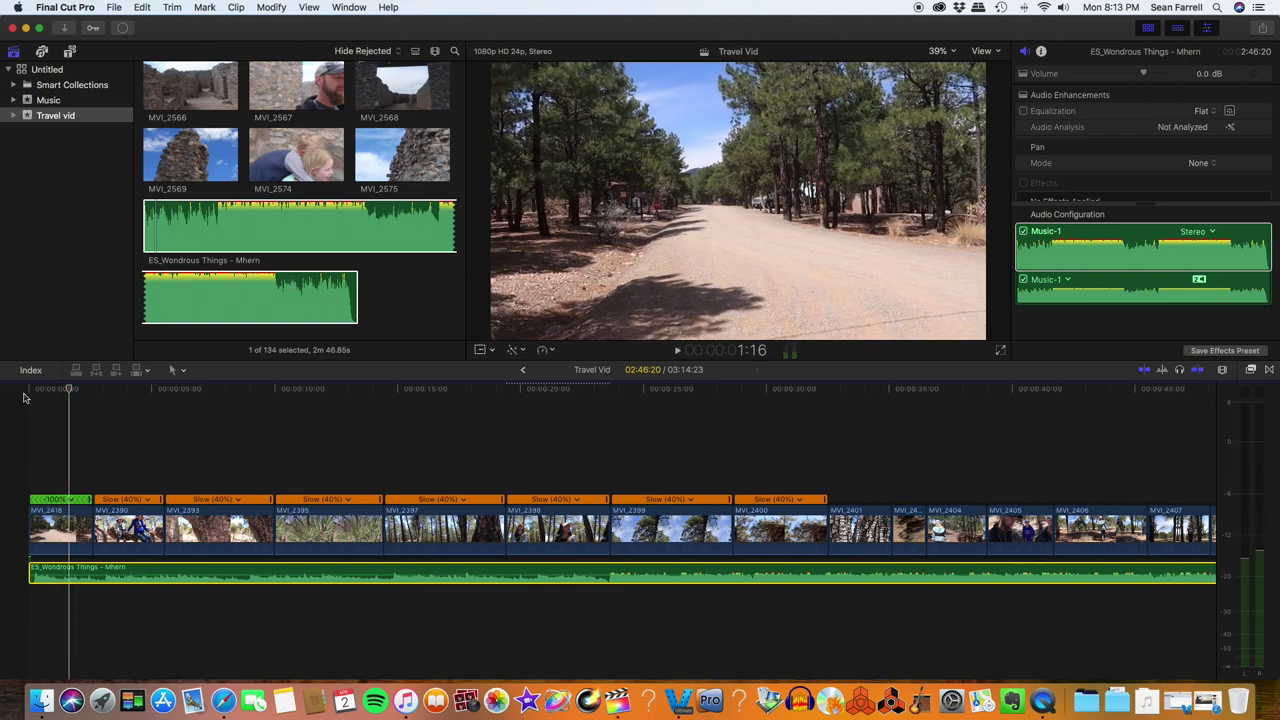
pyautogui.click(26, 397)
pyautogui.click(98, 511)
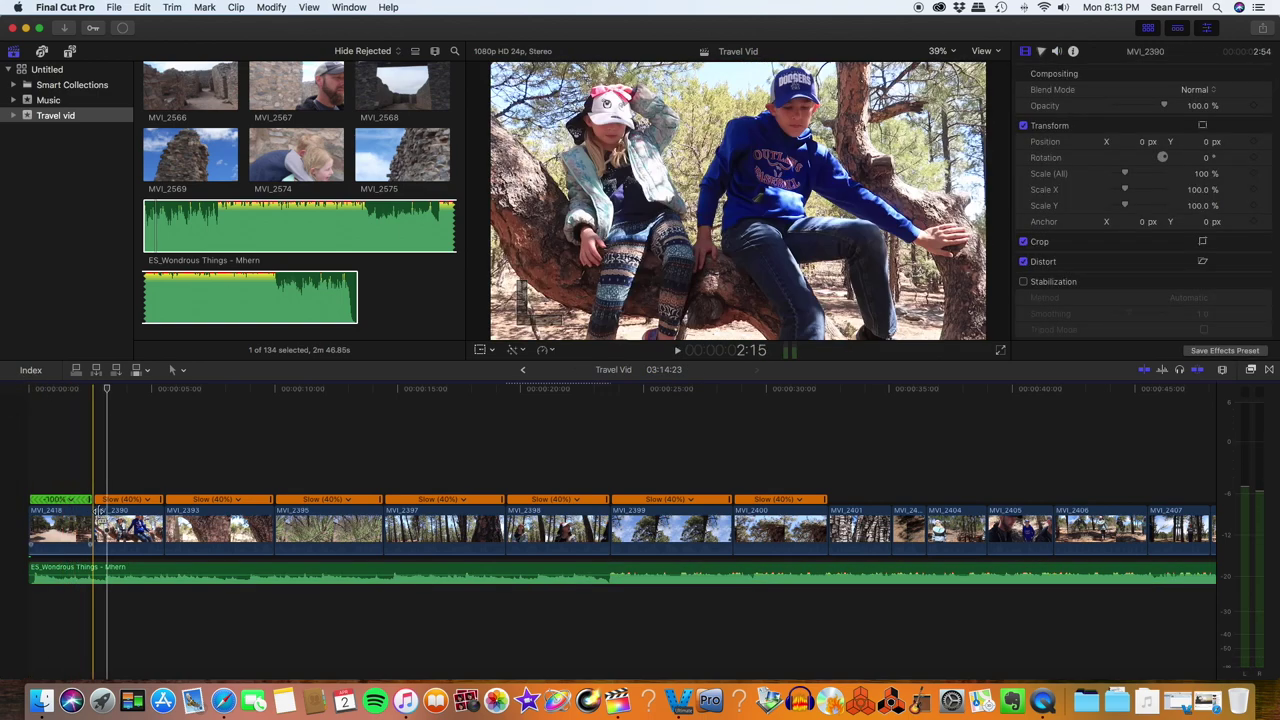
pyautogui.moveTo(90, 527); pyautogui.dragTo(104, 511)
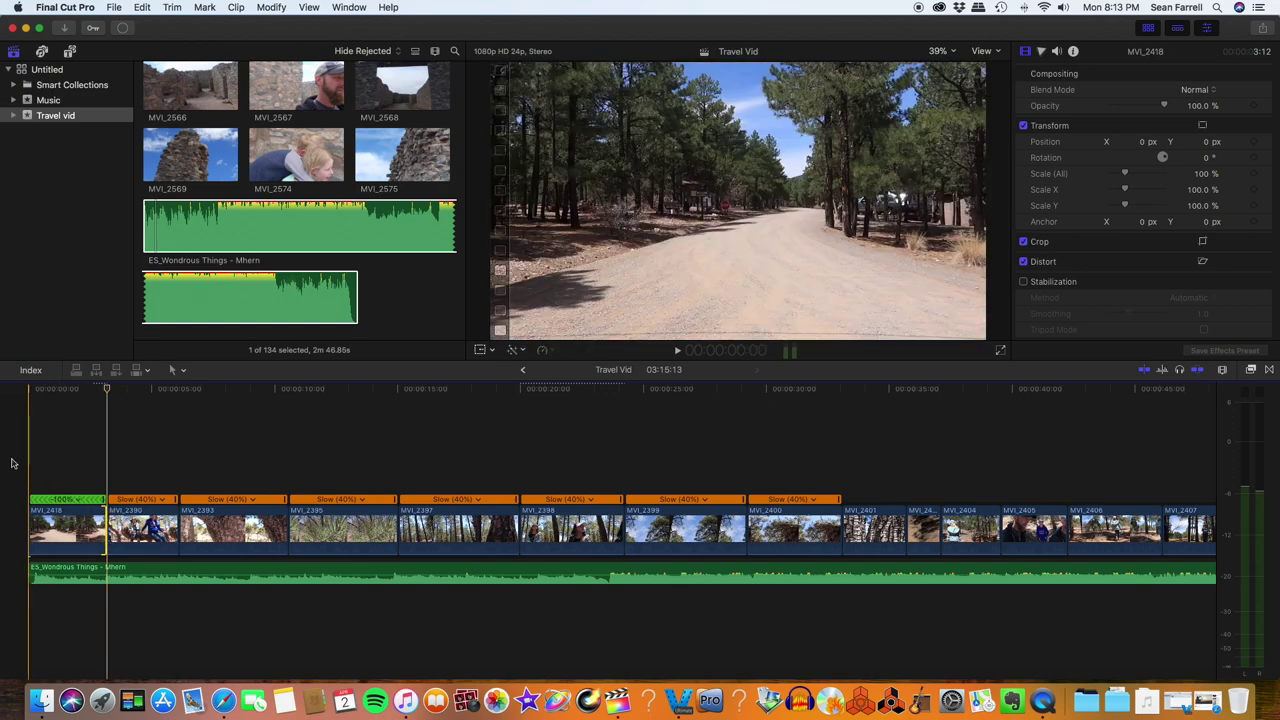
# - Play the opening with the music and trim the end of MVI_2390 to the beat, making the clip about 2:54 long
pyautogui.press('space')
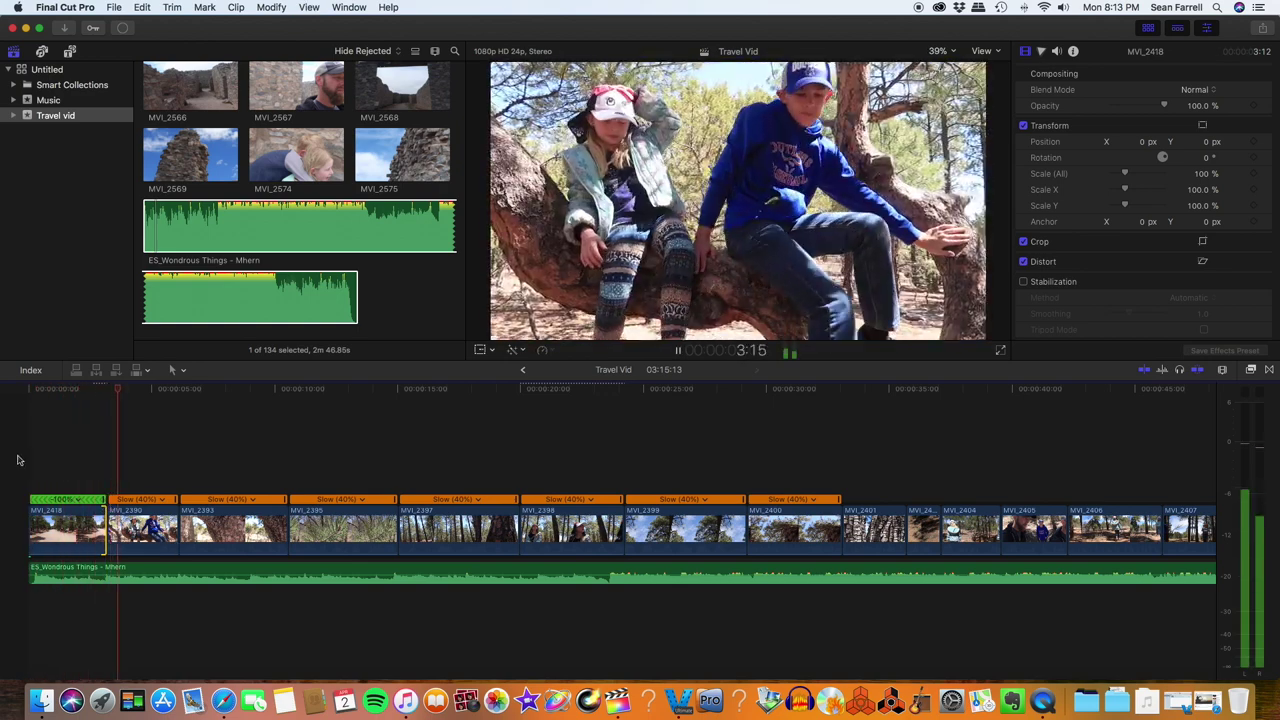
pyautogui.press('space')
pyautogui.click(178, 512)
pyautogui.moveTo(178, 512); pyautogui.dragTo(176, 512)
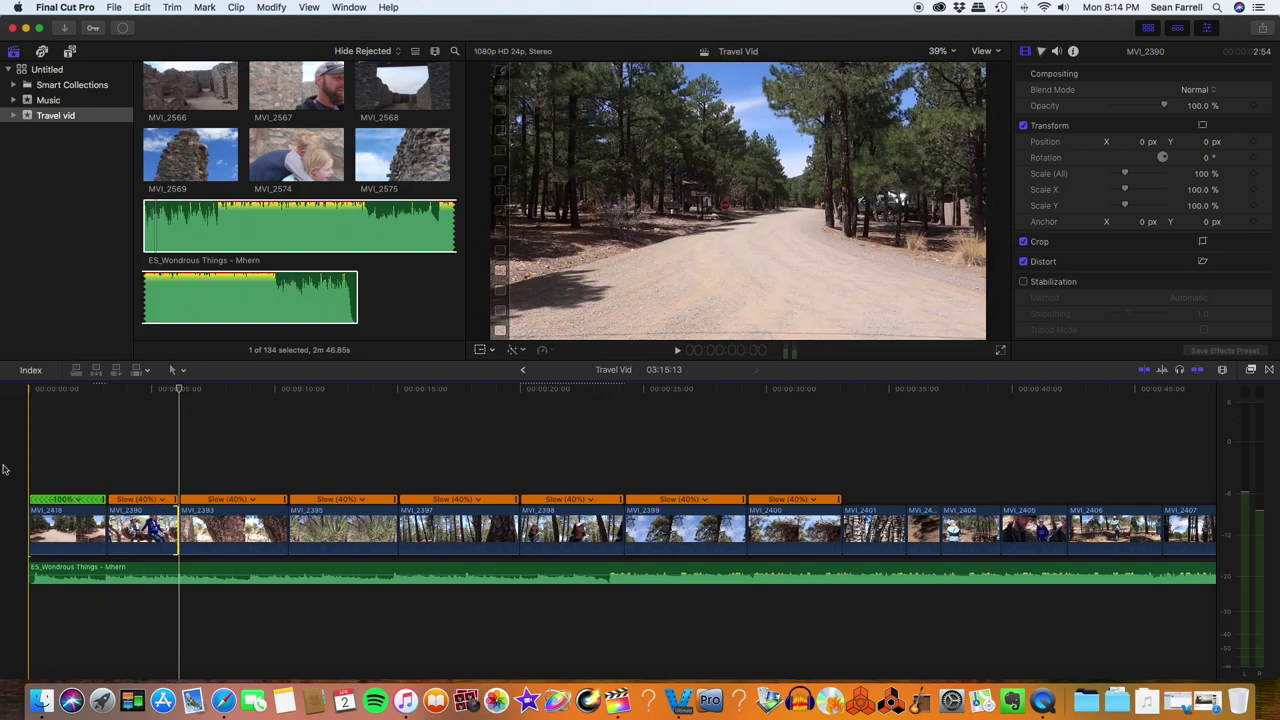
# - Play on with the music and shorten MVI_2393 to about 1:29 and MVI_2395 to about 1:27, ending each clip on the beat
pyautogui.press('space')
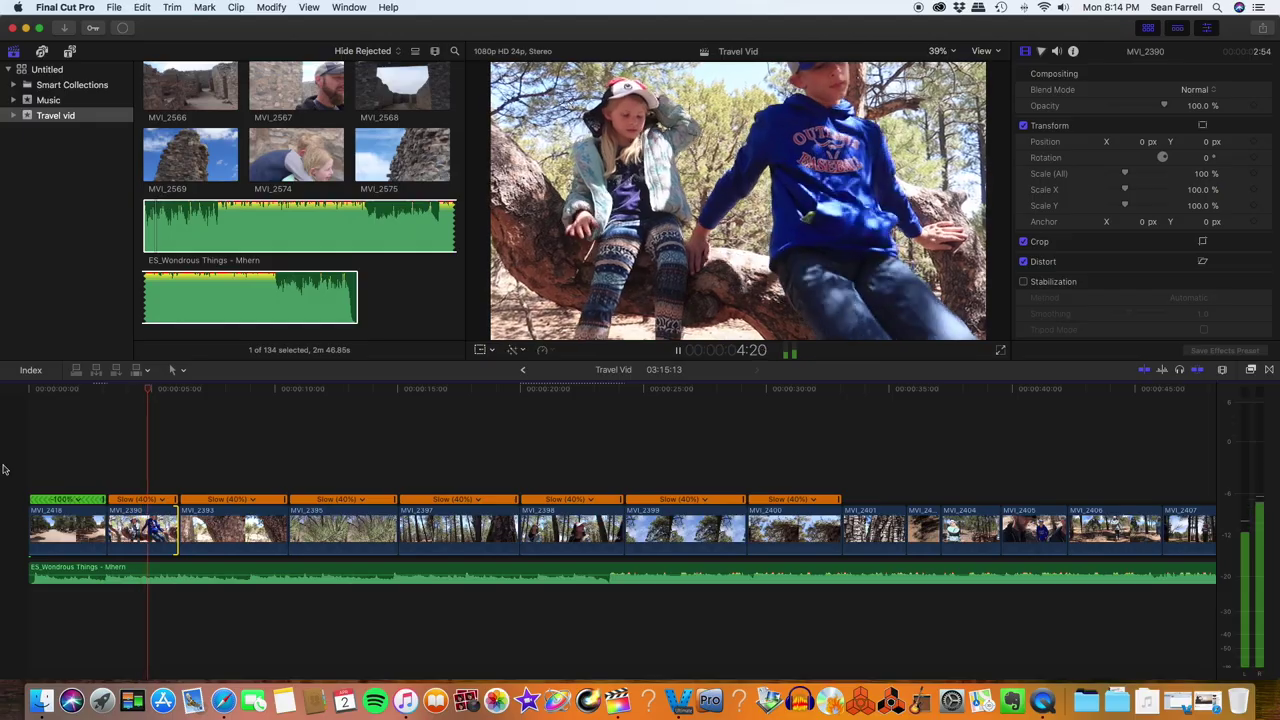
pyautogui.press('space')
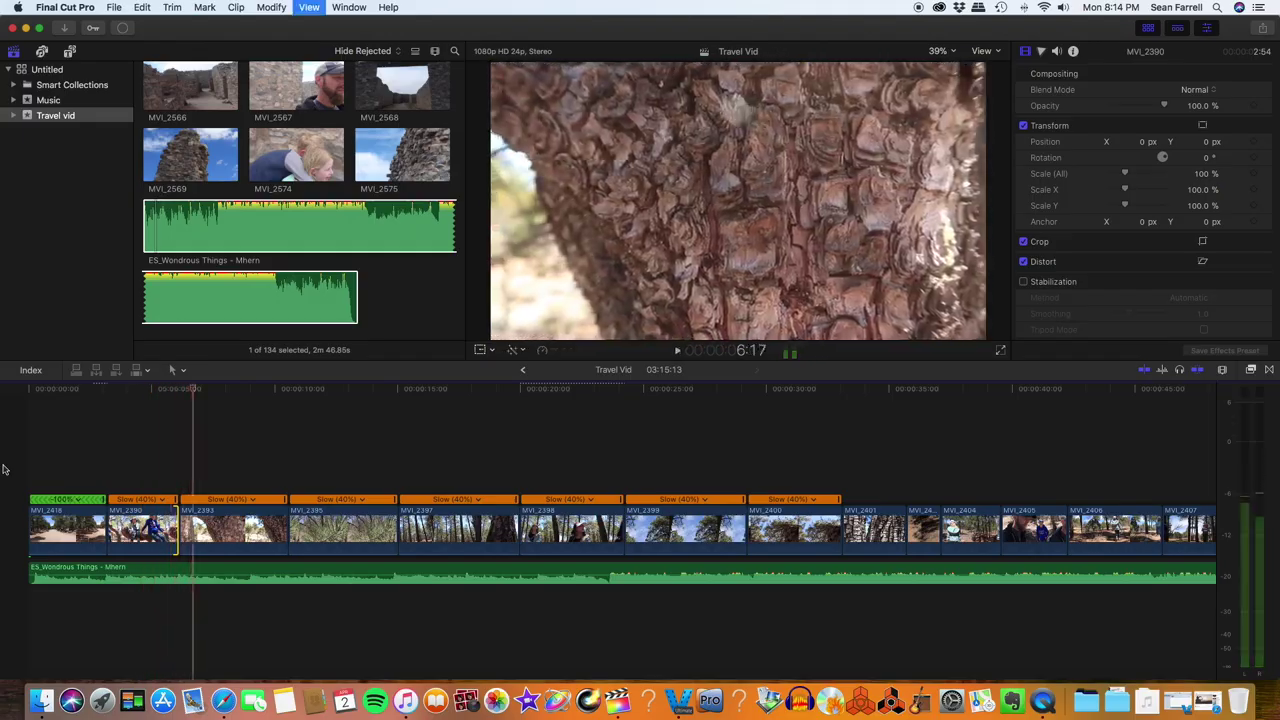
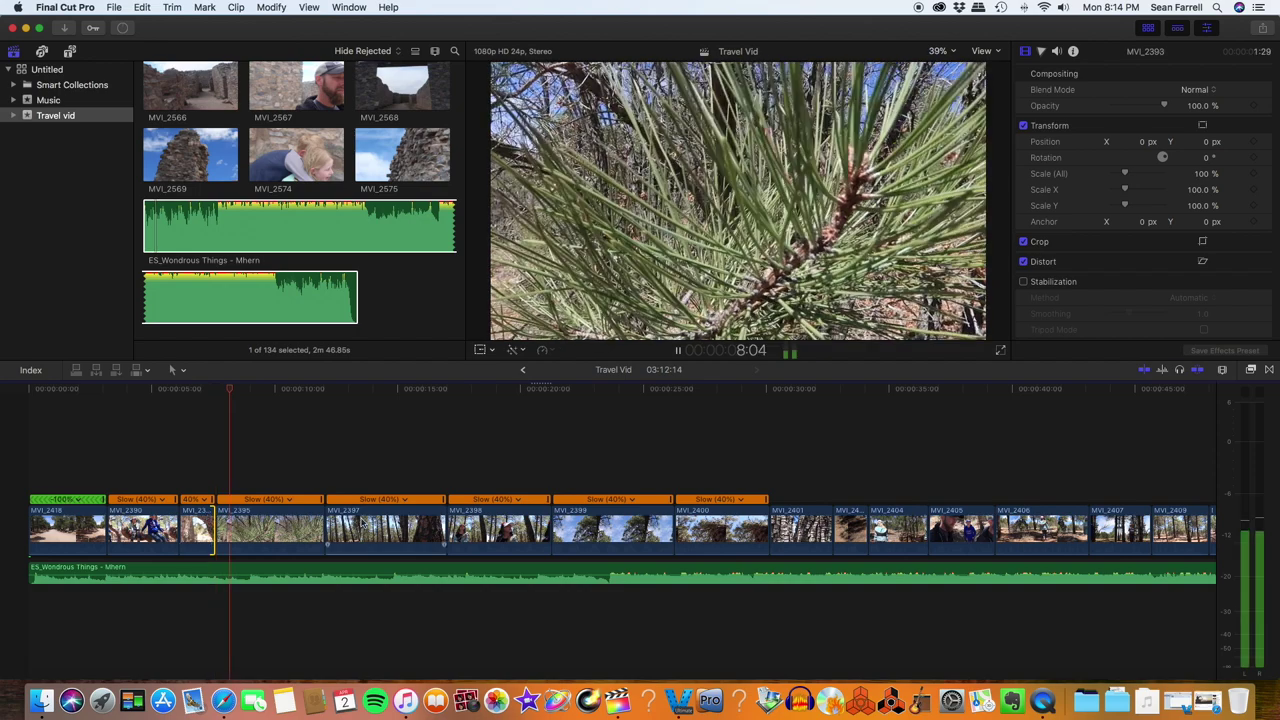
pyautogui.press('space')
pyautogui.click(316, 523)
pyautogui.moveTo(316, 523); pyautogui.dragTo(243, 536)
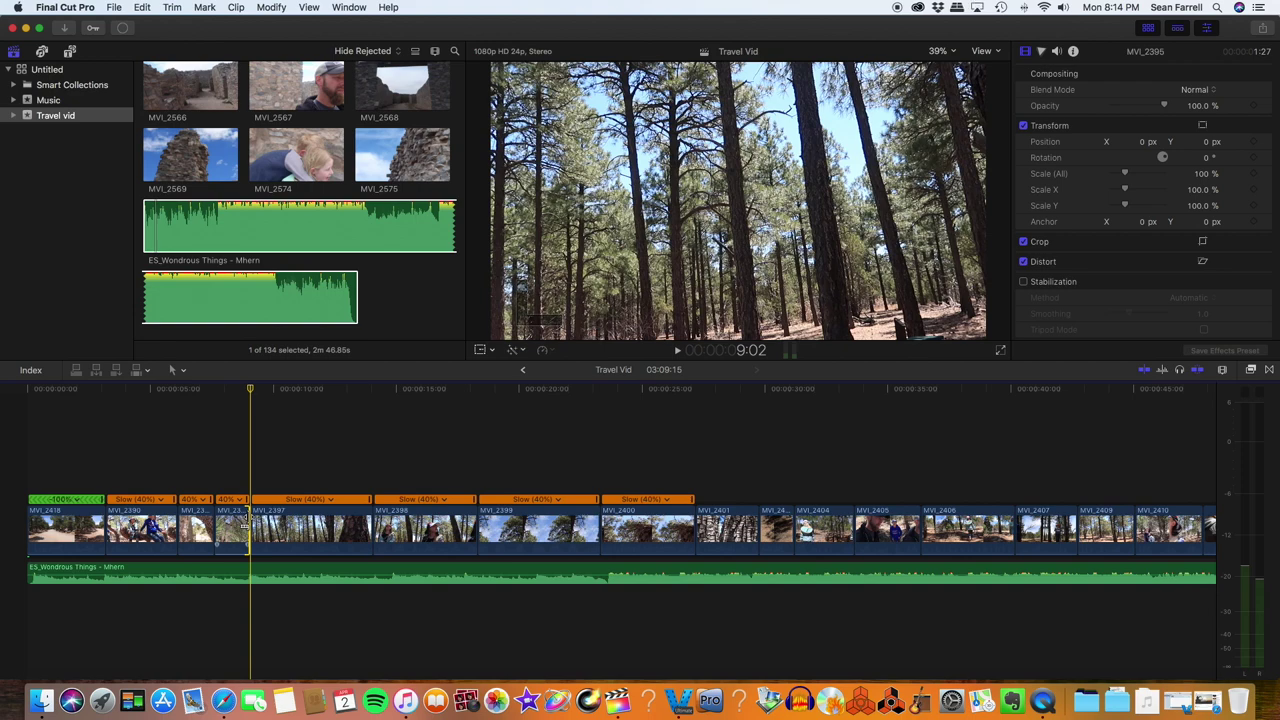
# - Play each following clip to the beat and trim the end of MVI_2397 to about 2:54 and MVI_2398 to about 2:57
pyautogui.press('space')
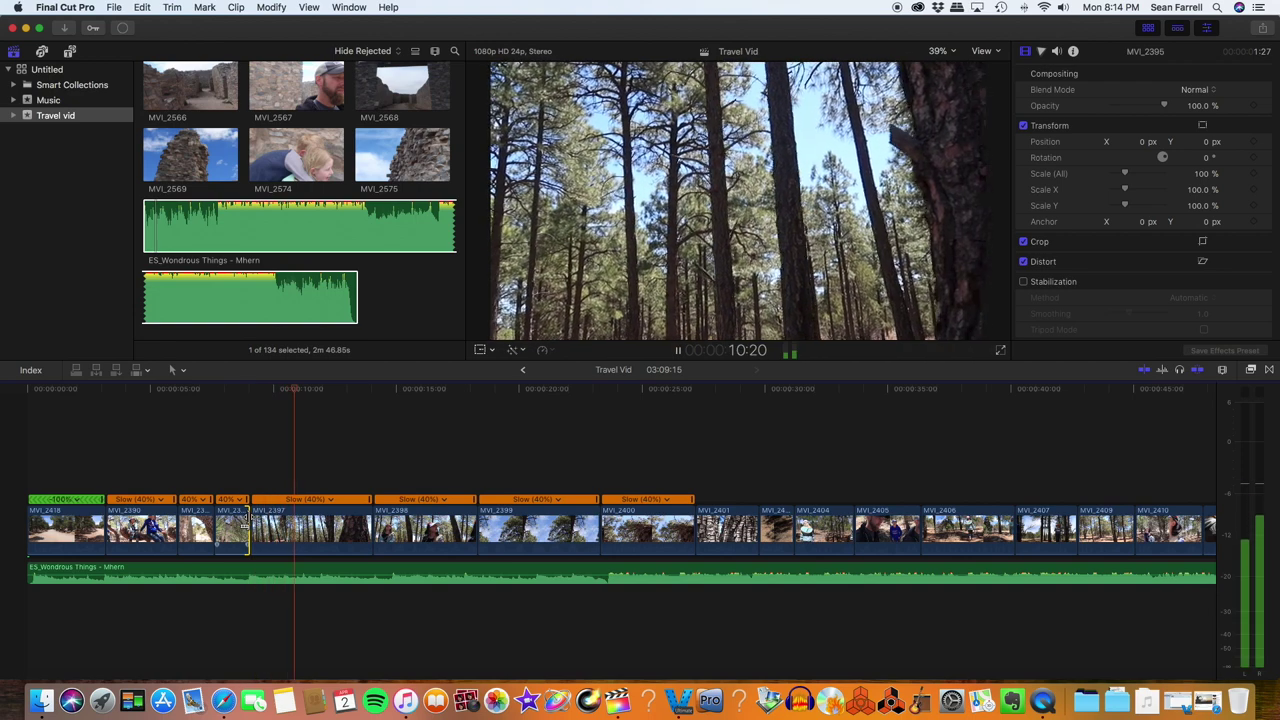
pyautogui.press('space')
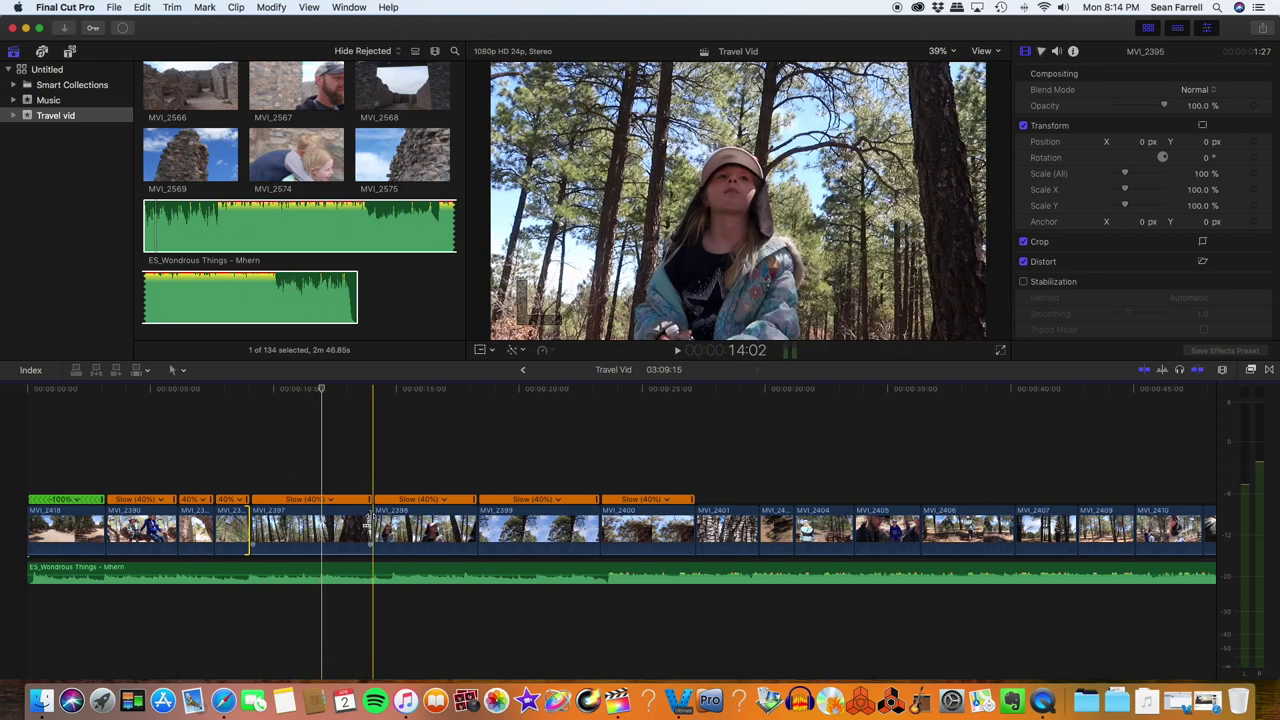
pyautogui.moveTo(371, 517); pyautogui.dragTo(317, 521)
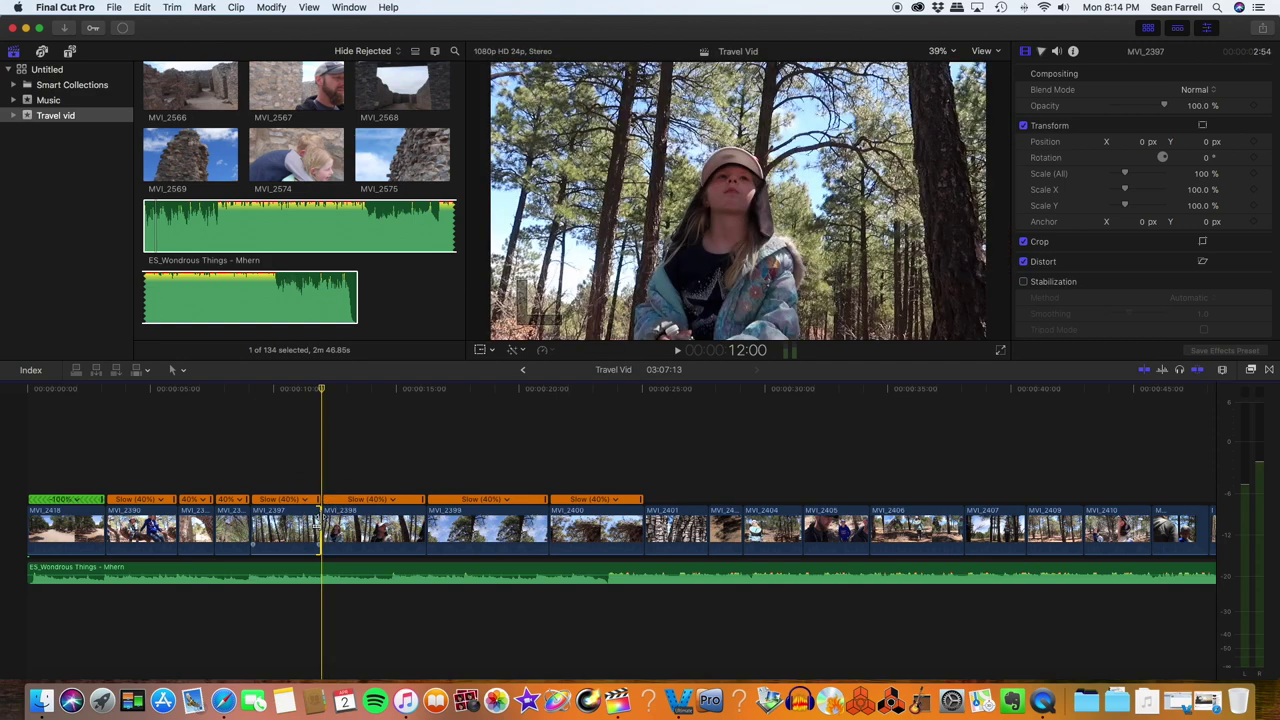
pyautogui.press('space')
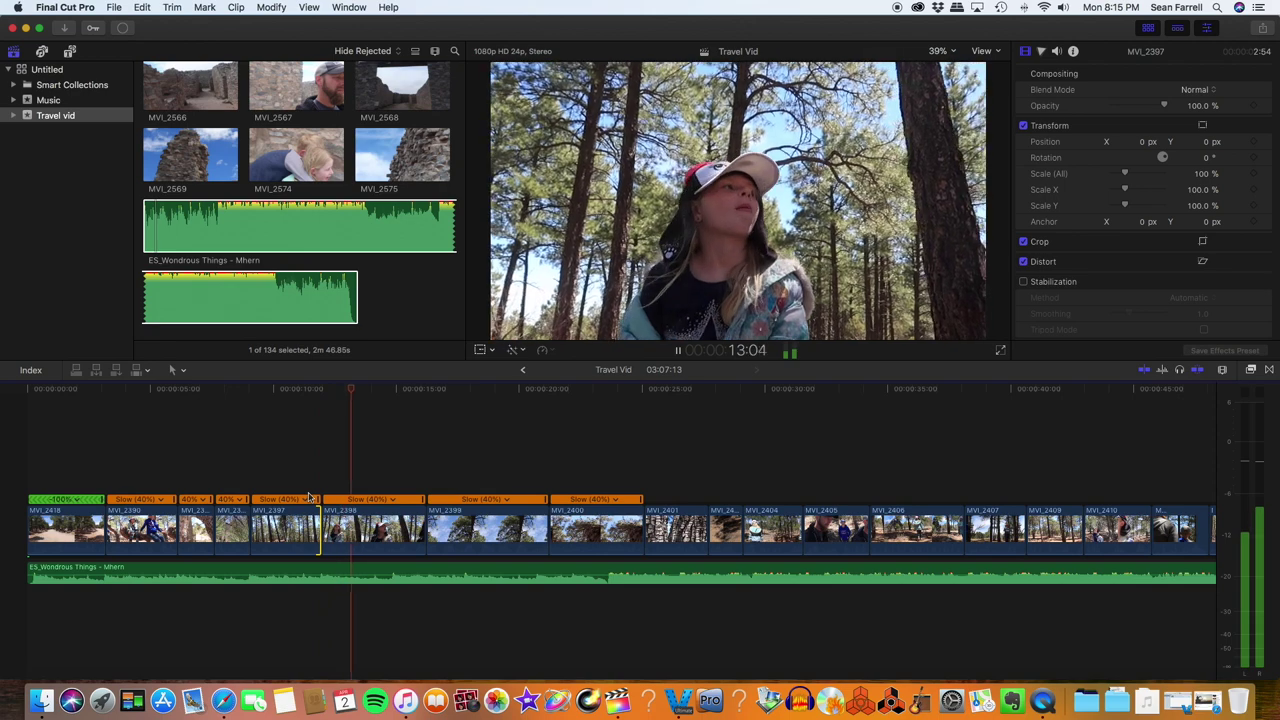
pyautogui.press('space')
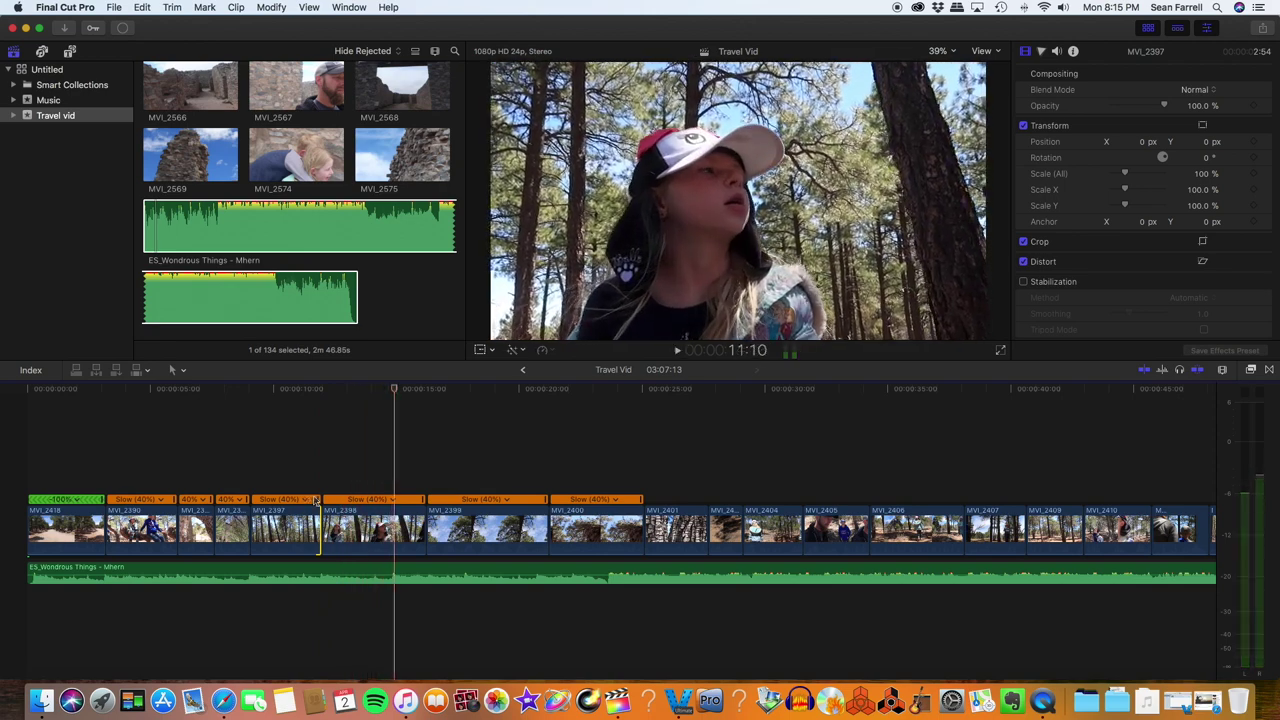
pyautogui.moveTo(420, 512); pyautogui.dragTo(390, 522)
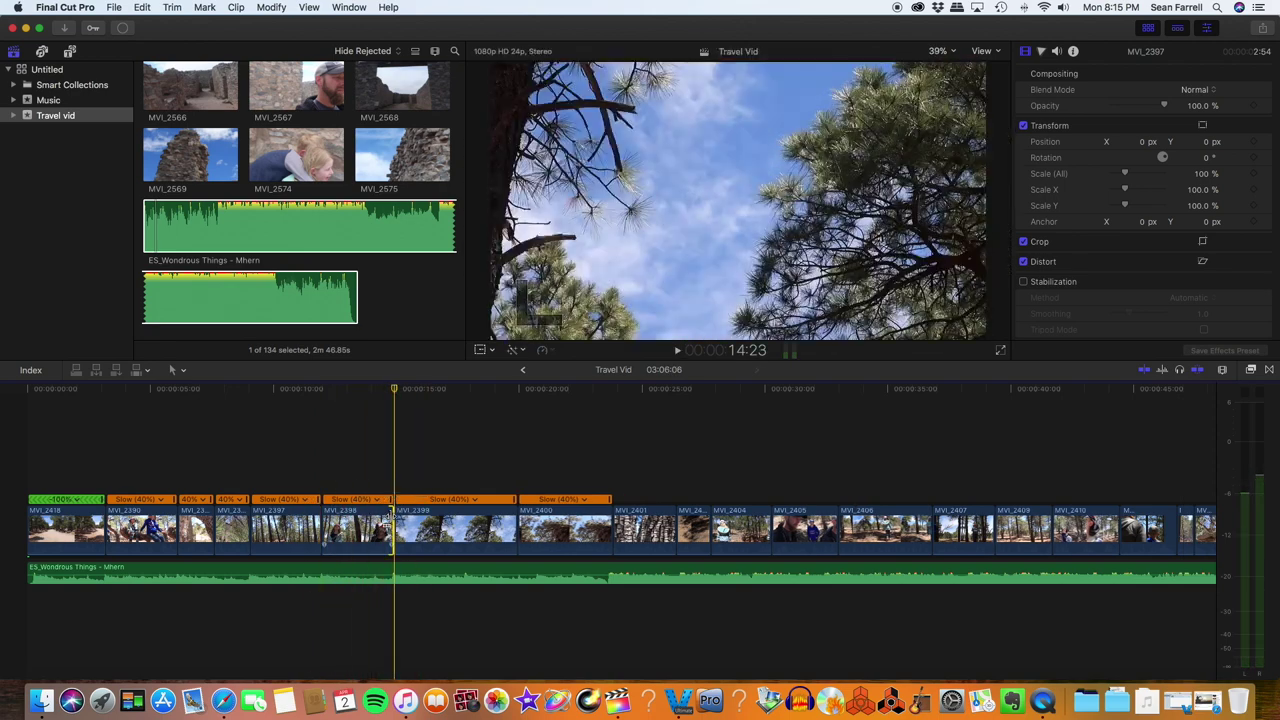
# - Continue playing with the music and shorten MVI_2399 to about 1:24 and MVI_2400 to about 1:27 at the playhead
pyautogui.press('space')
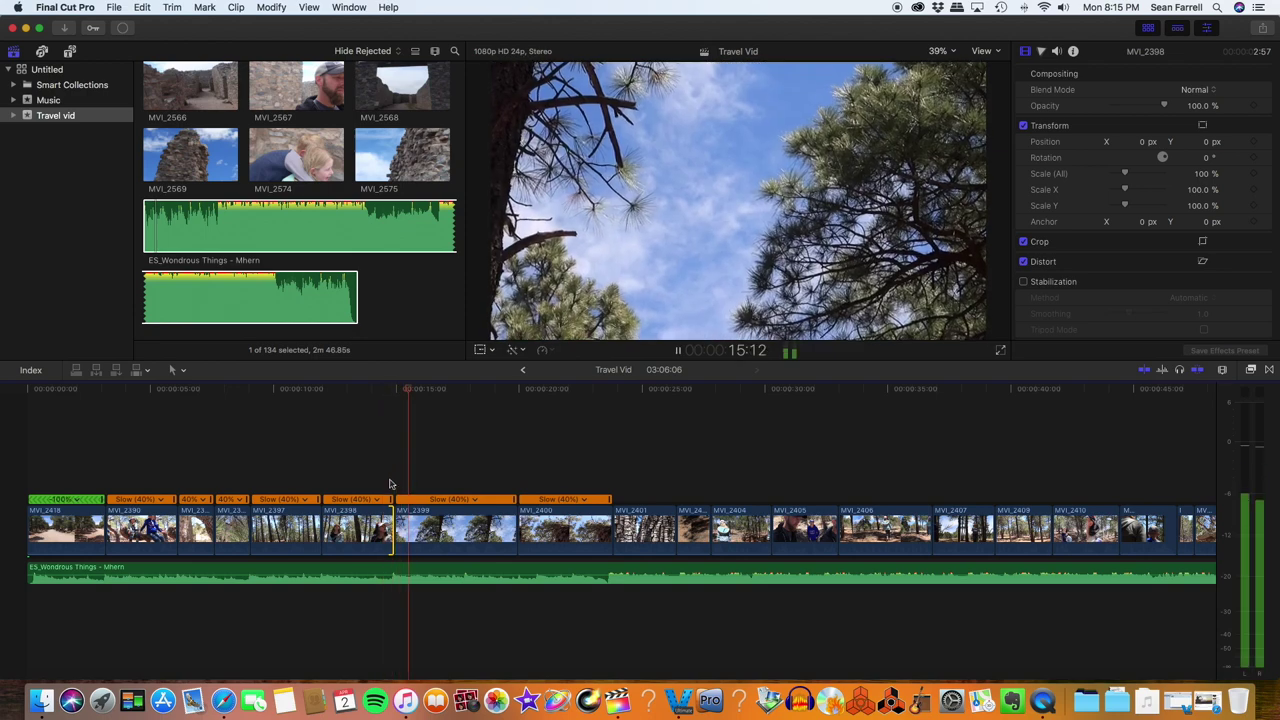
pyautogui.press('space')
pyautogui.moveTo(512, 515); pyautogui.dragTo(400, 470)
pyautogui.press('space')
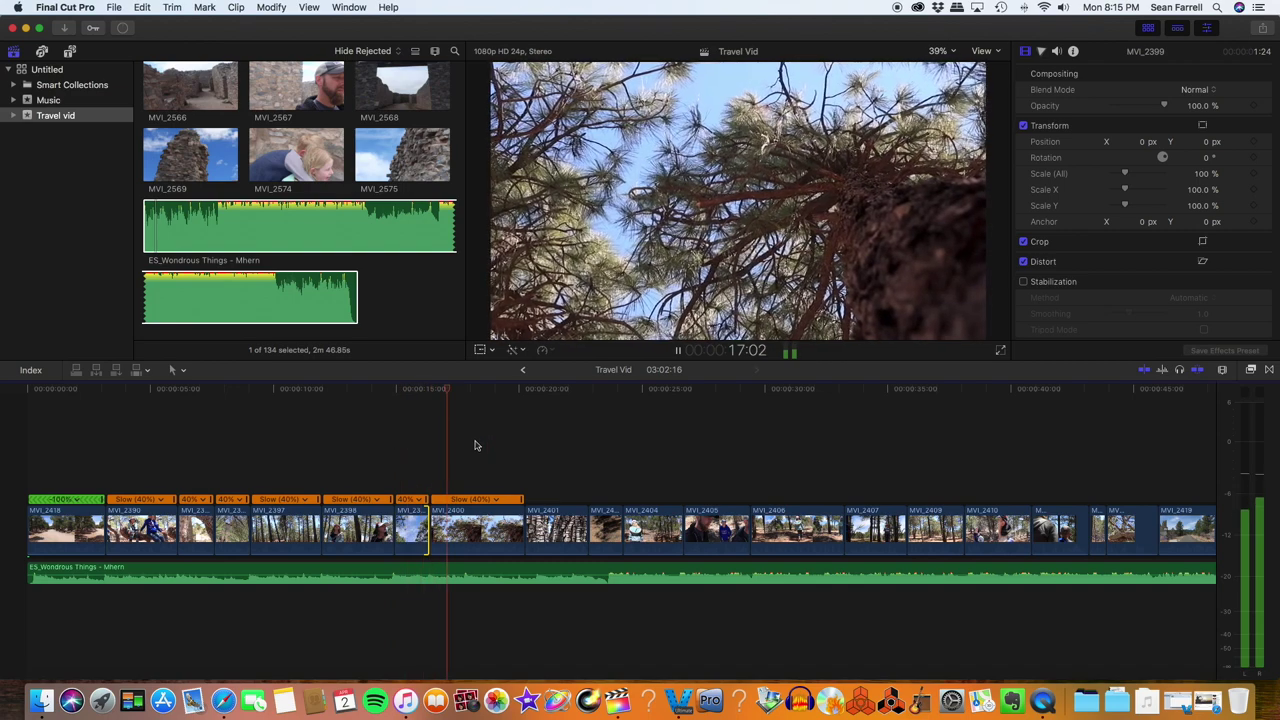
pyautogui.press('space')
pyautogui.moveTo(517, 519); pyautogui.dragTo(464, 519)
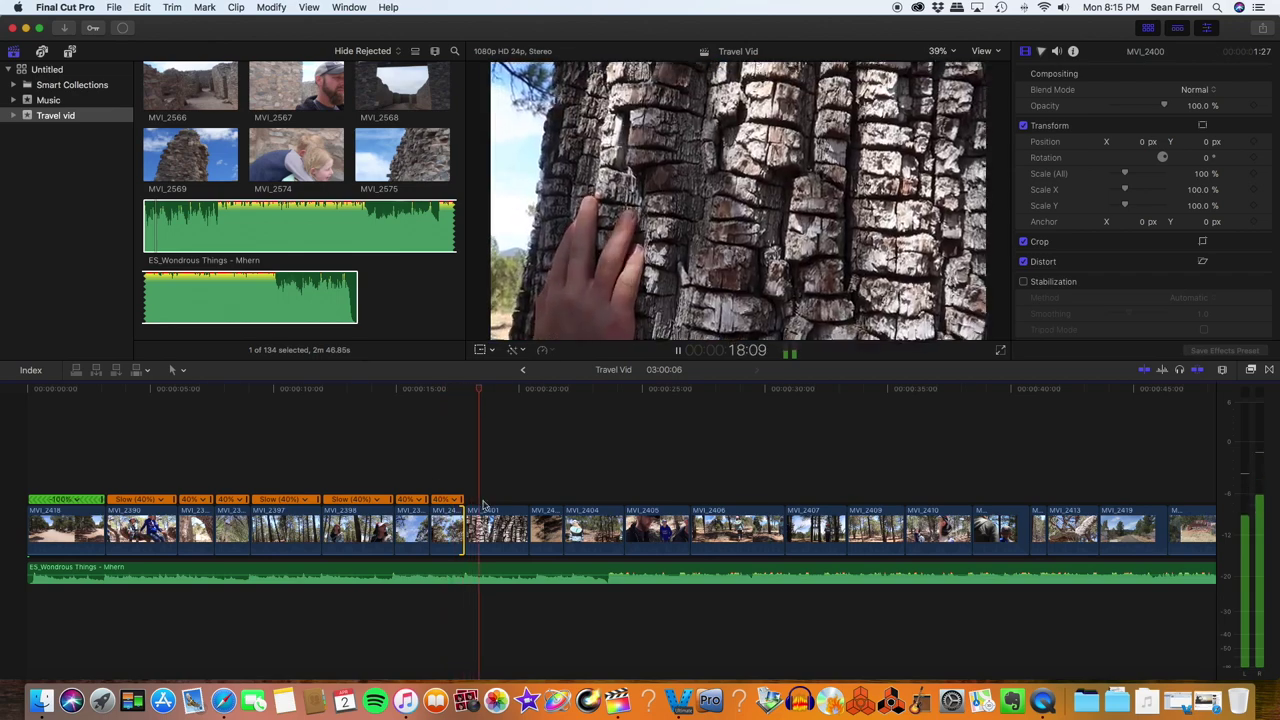
# - Trim the ends of MVI_2401 and MVI_2403 to about 1:27 each and MVI_2404 to about 1:29, matching the music beats
pyautogui.press('space')
pyautogui.moveTo(507, 527); pyautogui.dragTo(500, 526)
pyautogui.press('space')
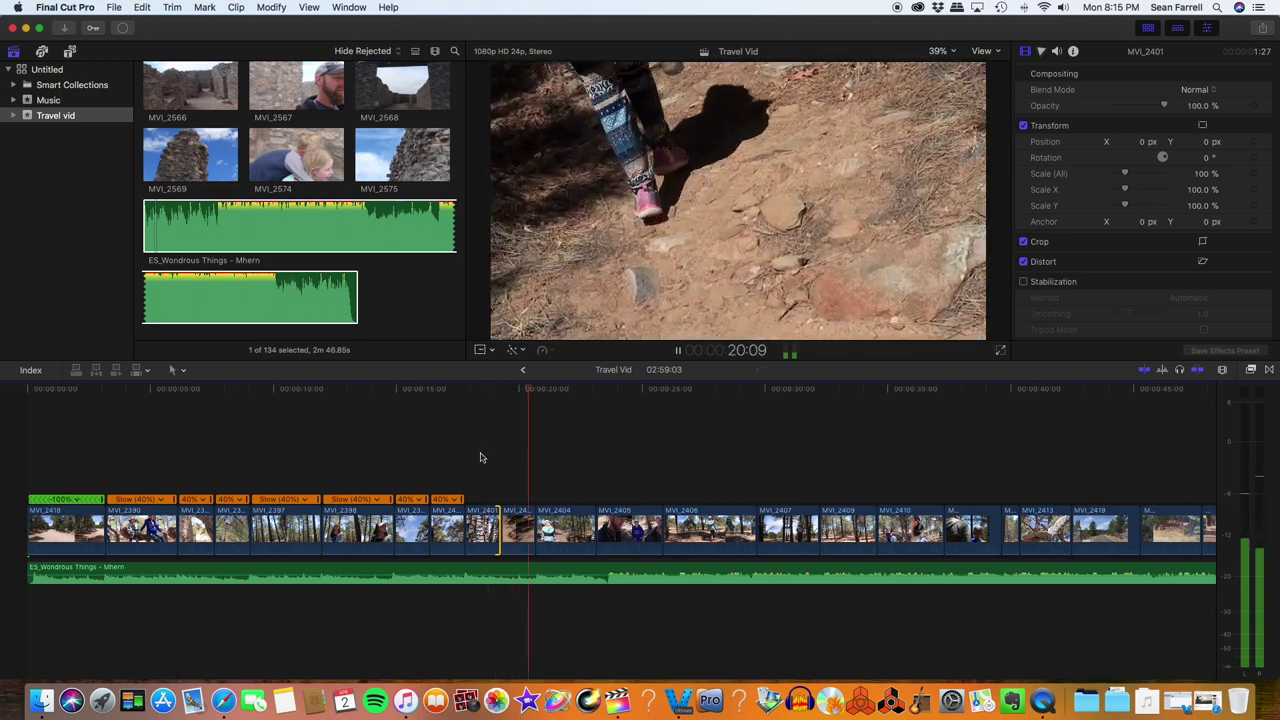
pyautogui.press('space')
pyautogui.moveTo(530, 517); pyautogui.dragTo(531, 516)
pyautogui.press('space')
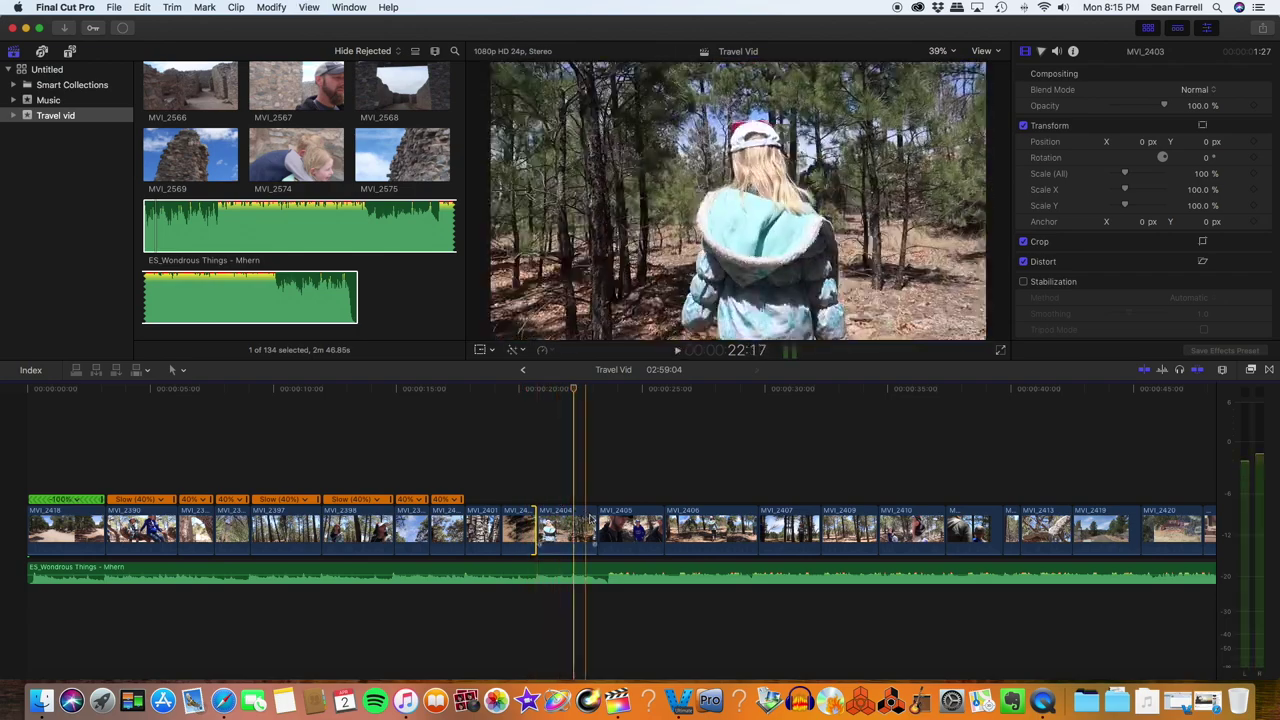
pyautogui.moveTo(597, 520); pyautogui.dragTo(570, 520)
# - Slow MVI_2403 down by applying Automatic Speed to the clip
pyautogui.click(515, 523)
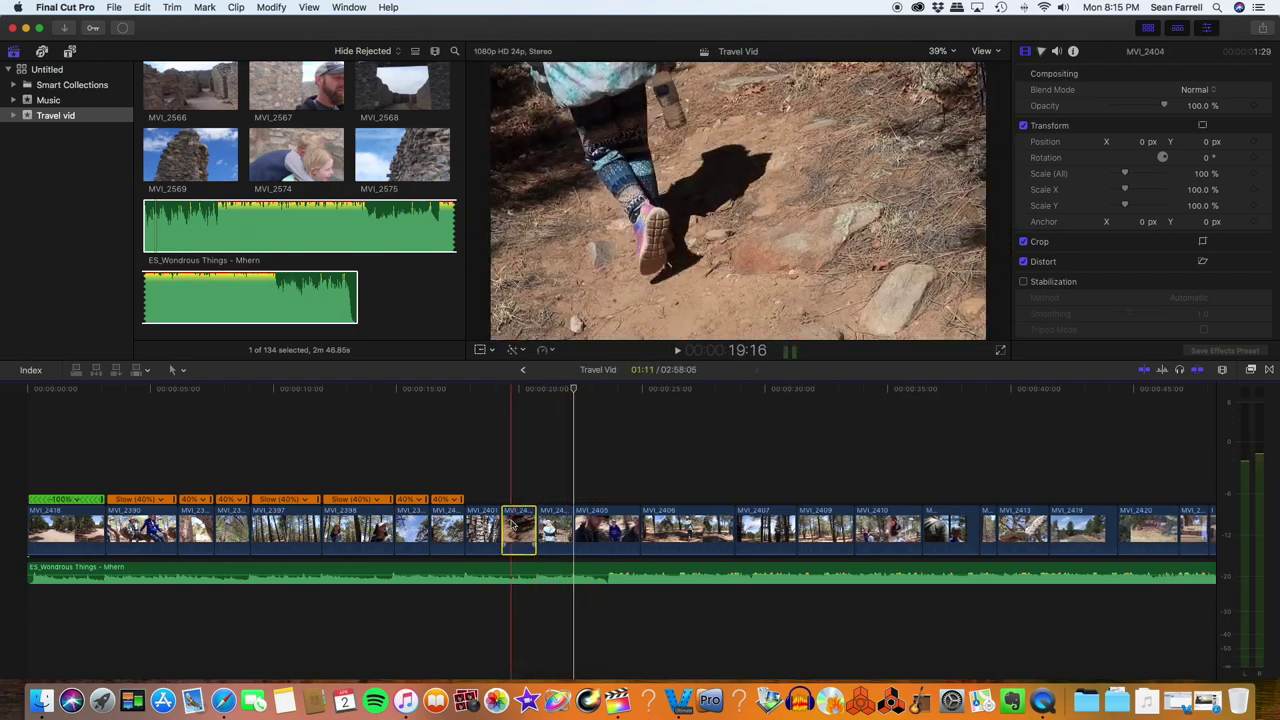
pyautogui.click(522, 405)
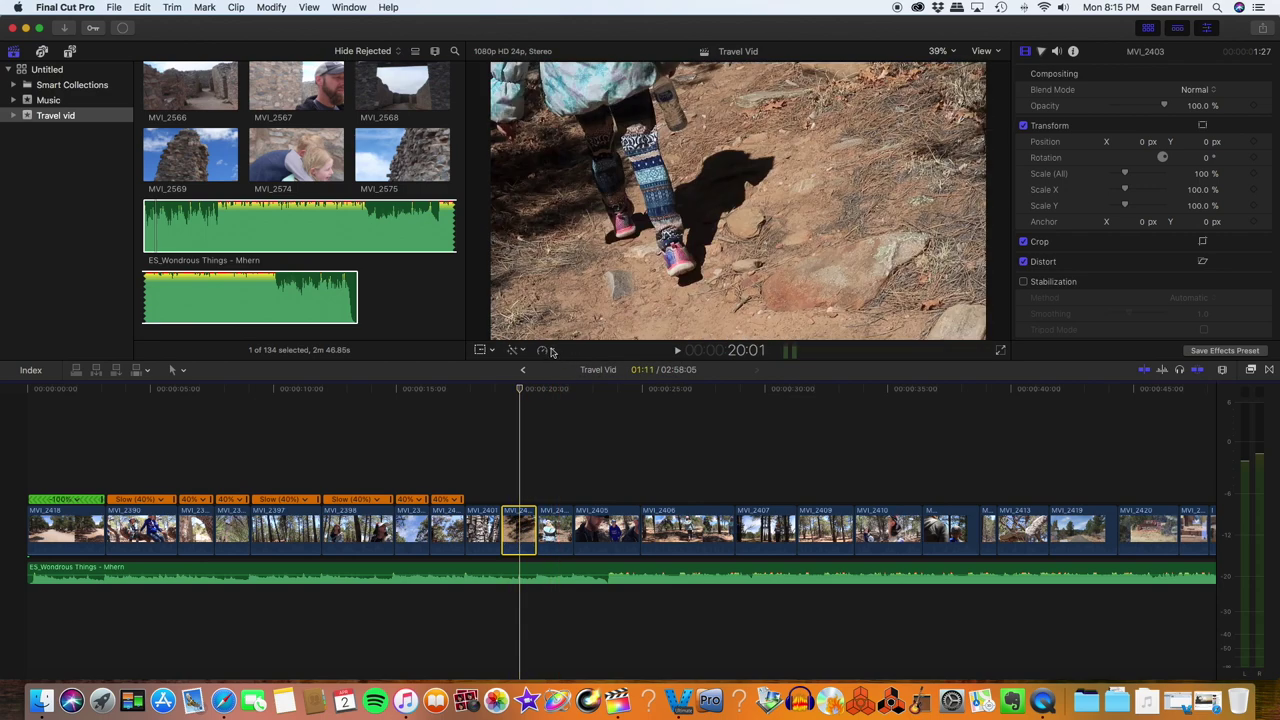
pyautogui.click(545, 350)
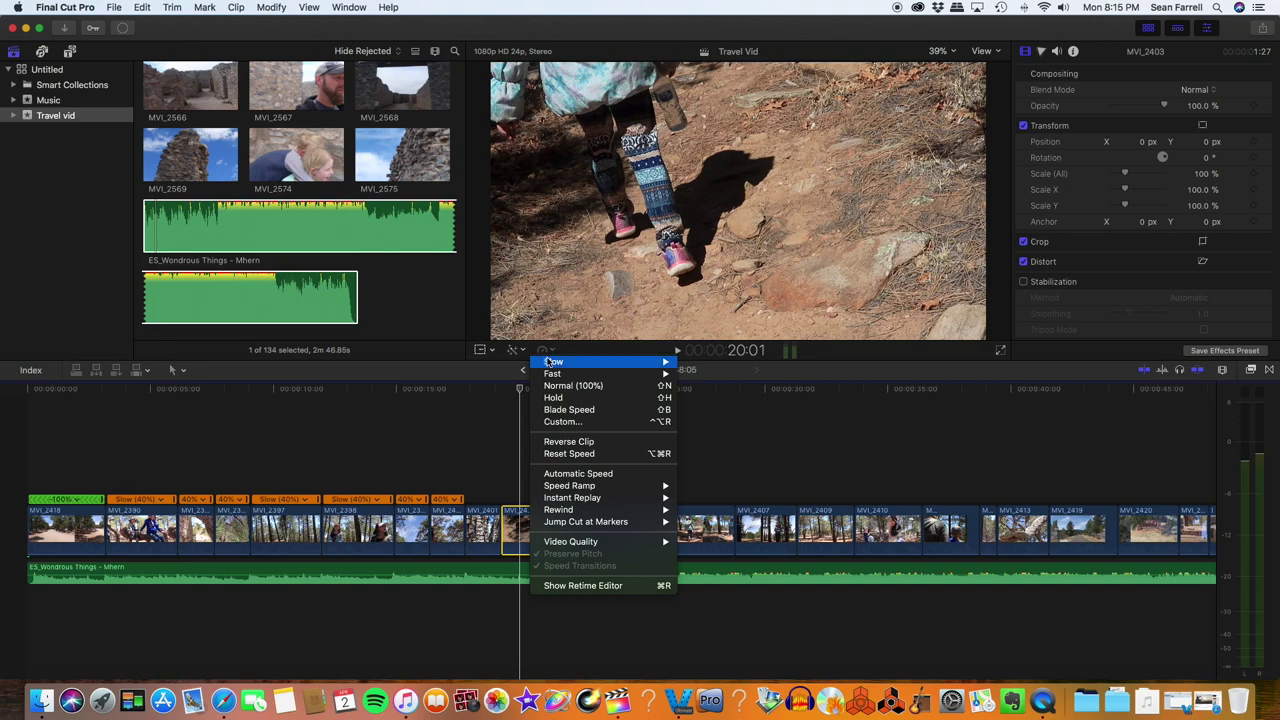
pyautogui.click(586, 474)
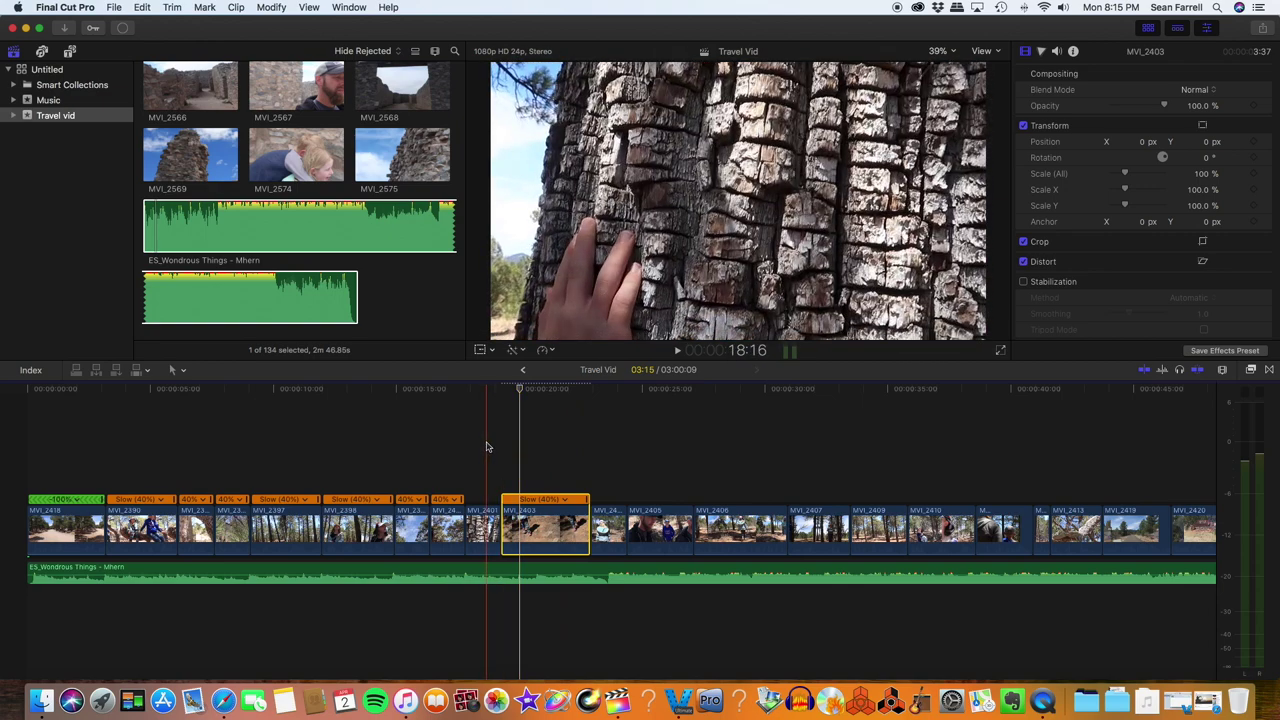
# - Play the slowed MVI_2403 with the music and trim its end to the playhead, making it about 2:57 long
pyautogui.press('space')
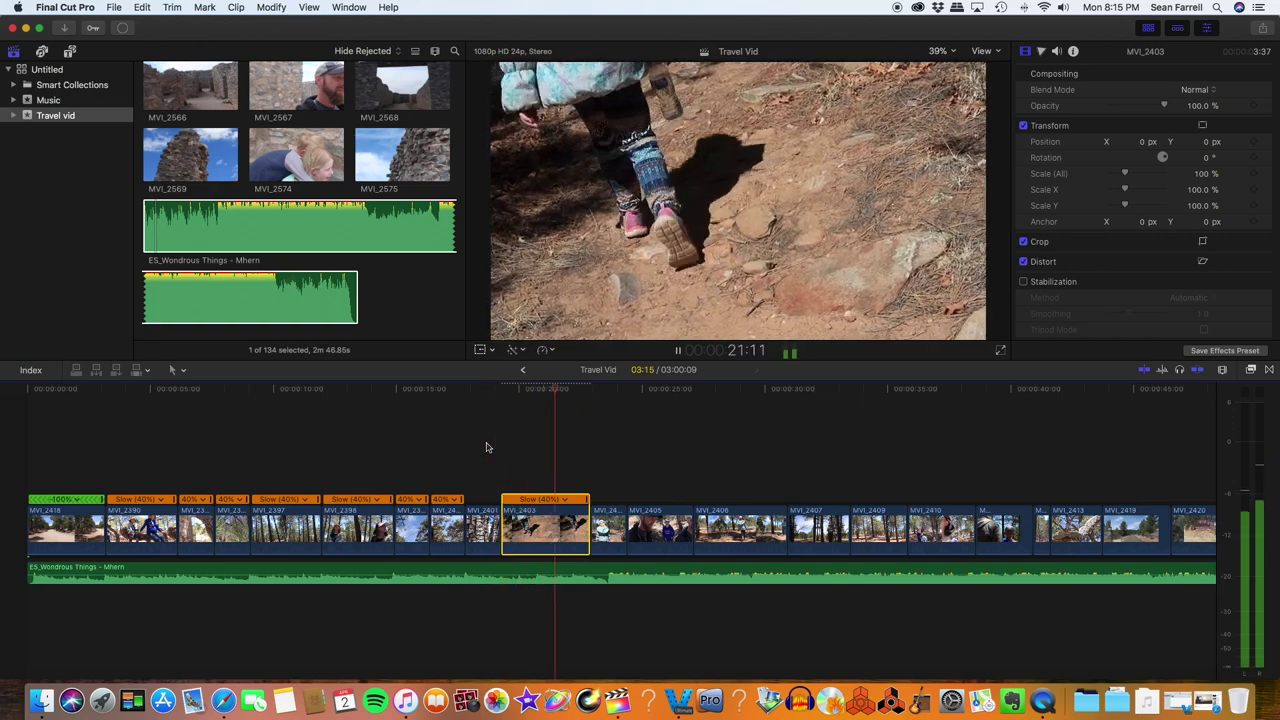
pyautogui.press('space')
pyautogui.moveTo(589, 525); pyautogui.dragTo(567, 521)
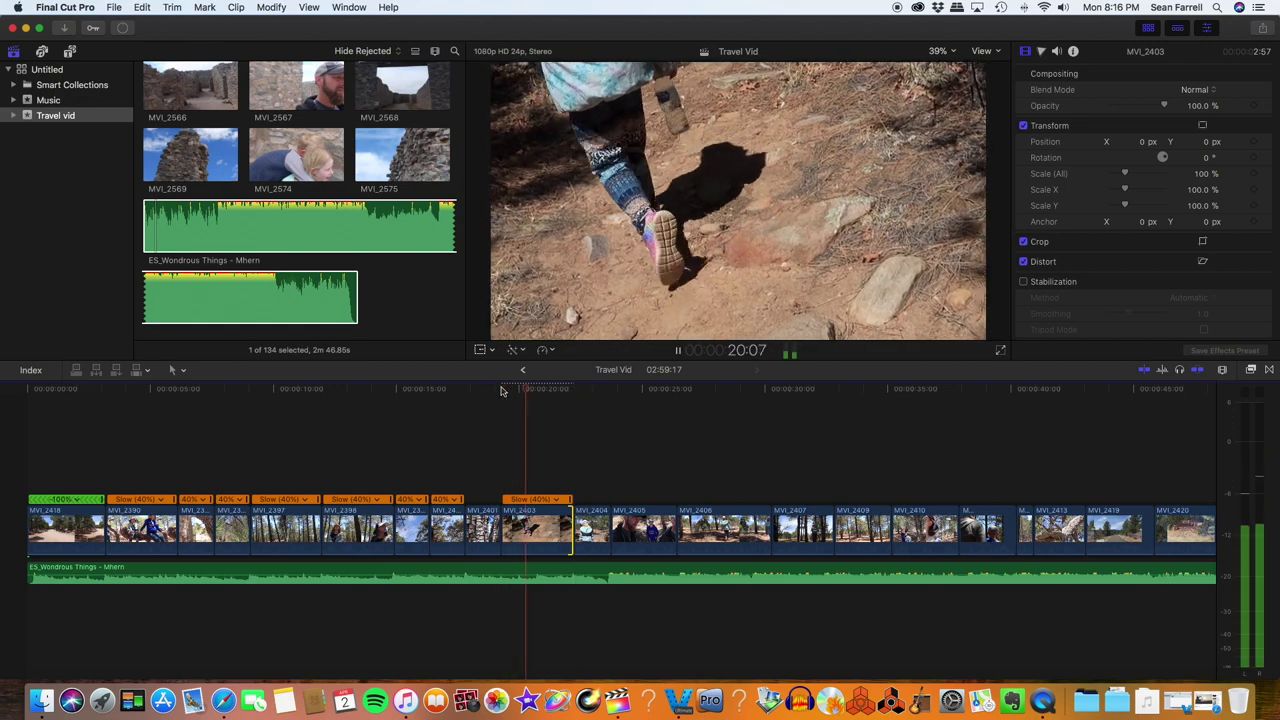
# - Split MVI_2403 at 20:17 on the timeline and speed its second part up to Fast 2x
pyautogui.press('space')
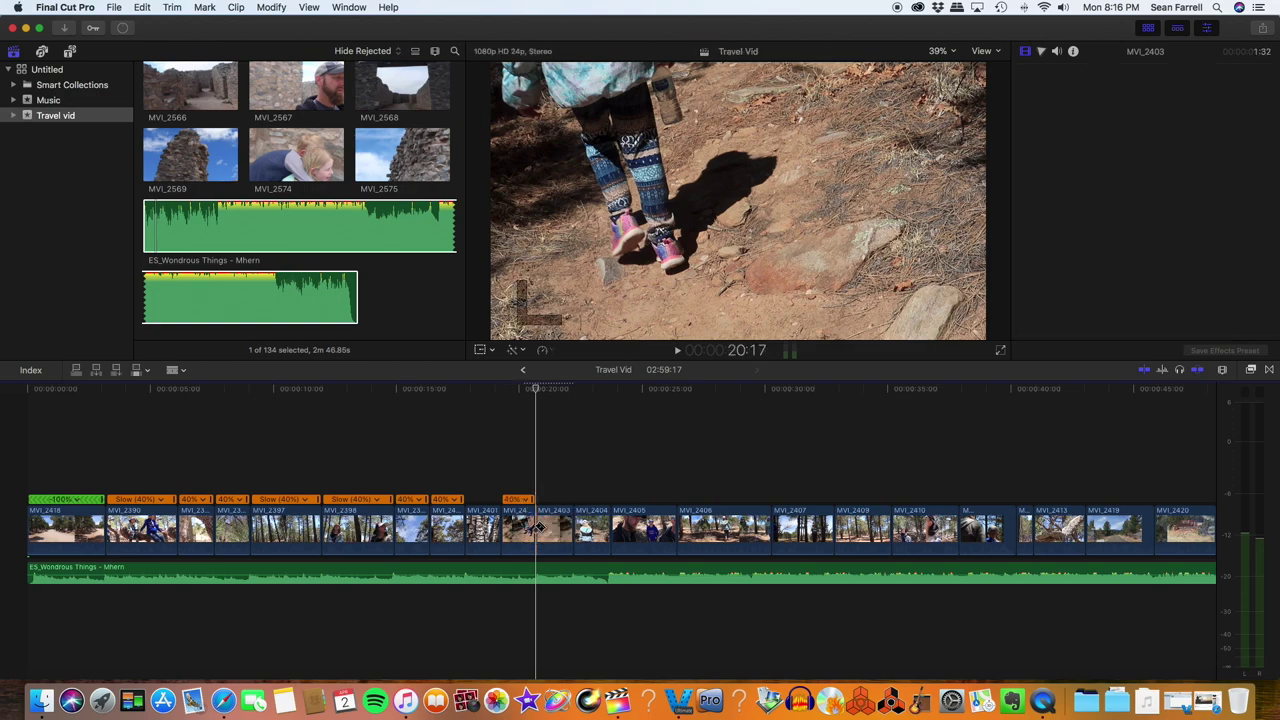
pyautogui.click(554, 522)
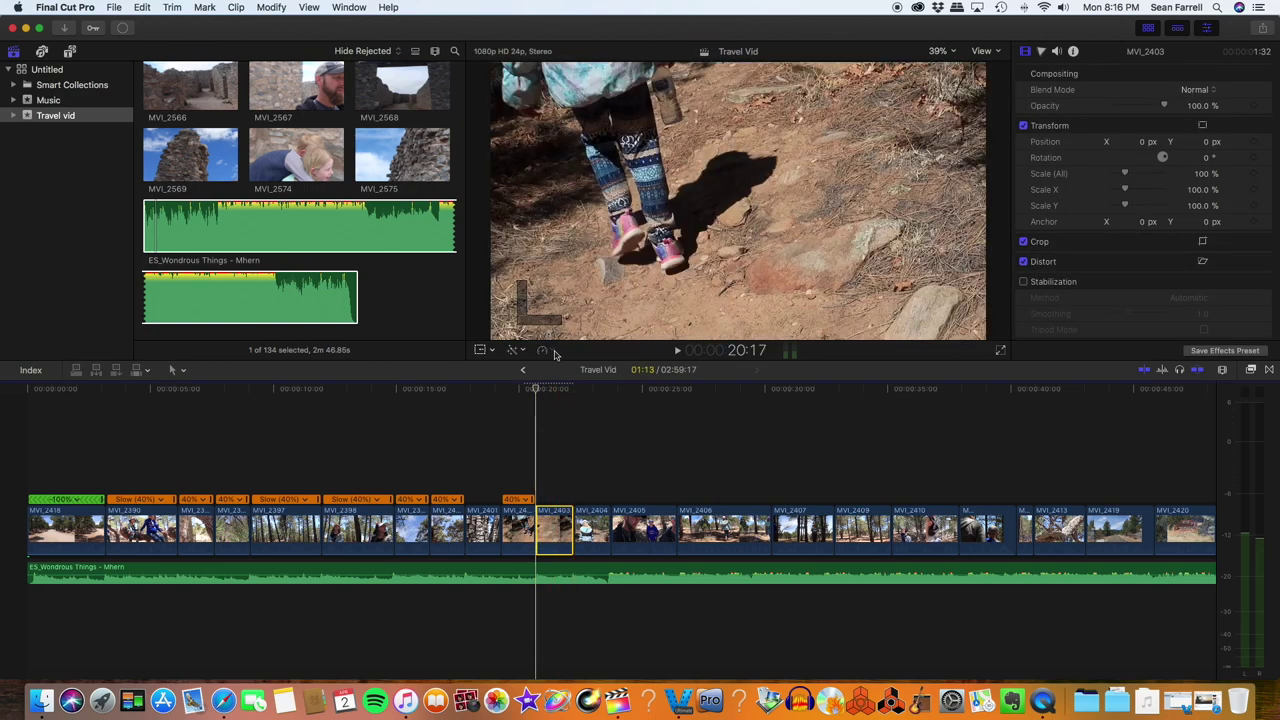
pyautogui.click(544, 350)
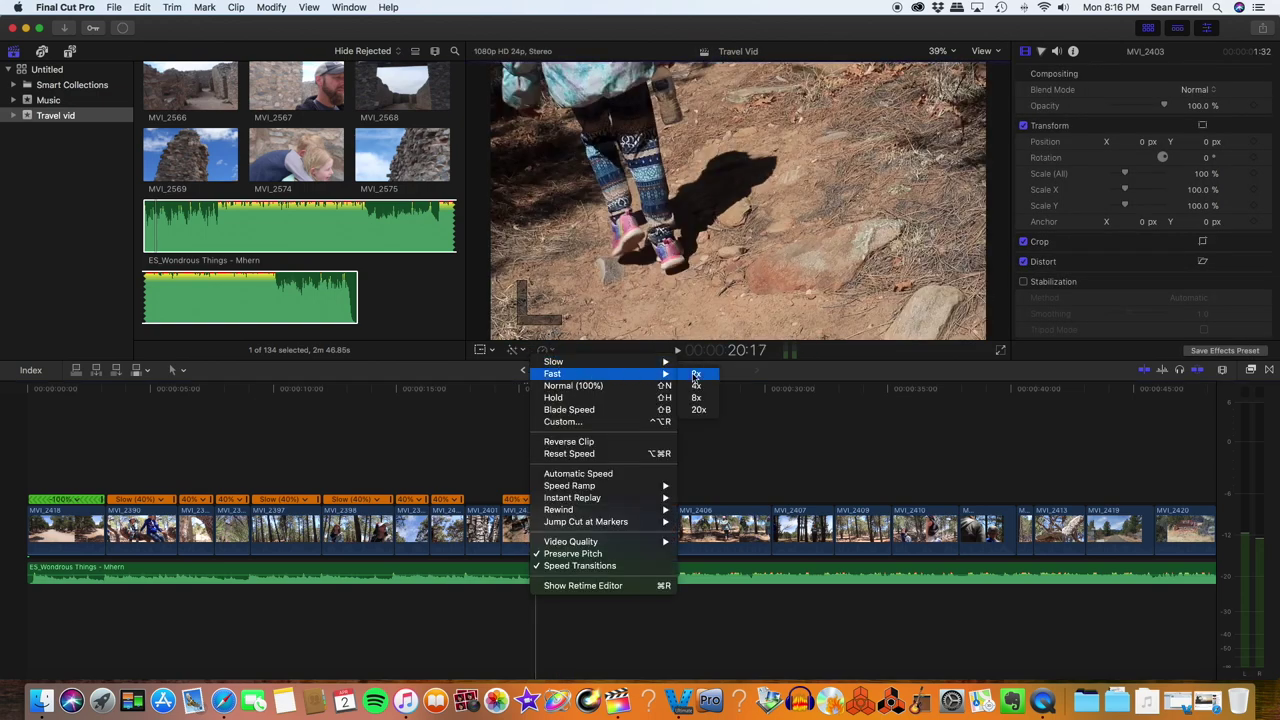
pyautogui.click(696, 374)
# - Play past the sped-up part and trim the end of MVI_2404 to the beat, making it about 1:14 long
pyautogui.press('space')
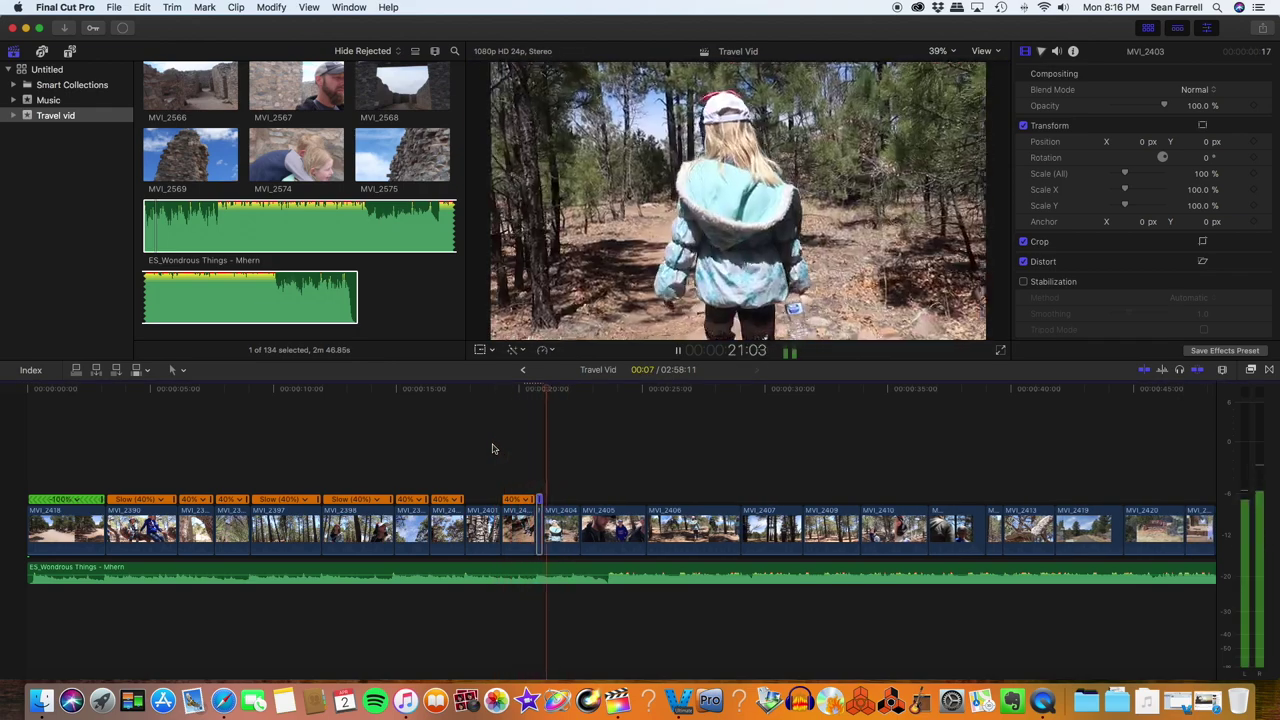
pyautogui.press('space')
pyautogui.moveTo(575, 512); pyautogui.dragTo(568, 505)
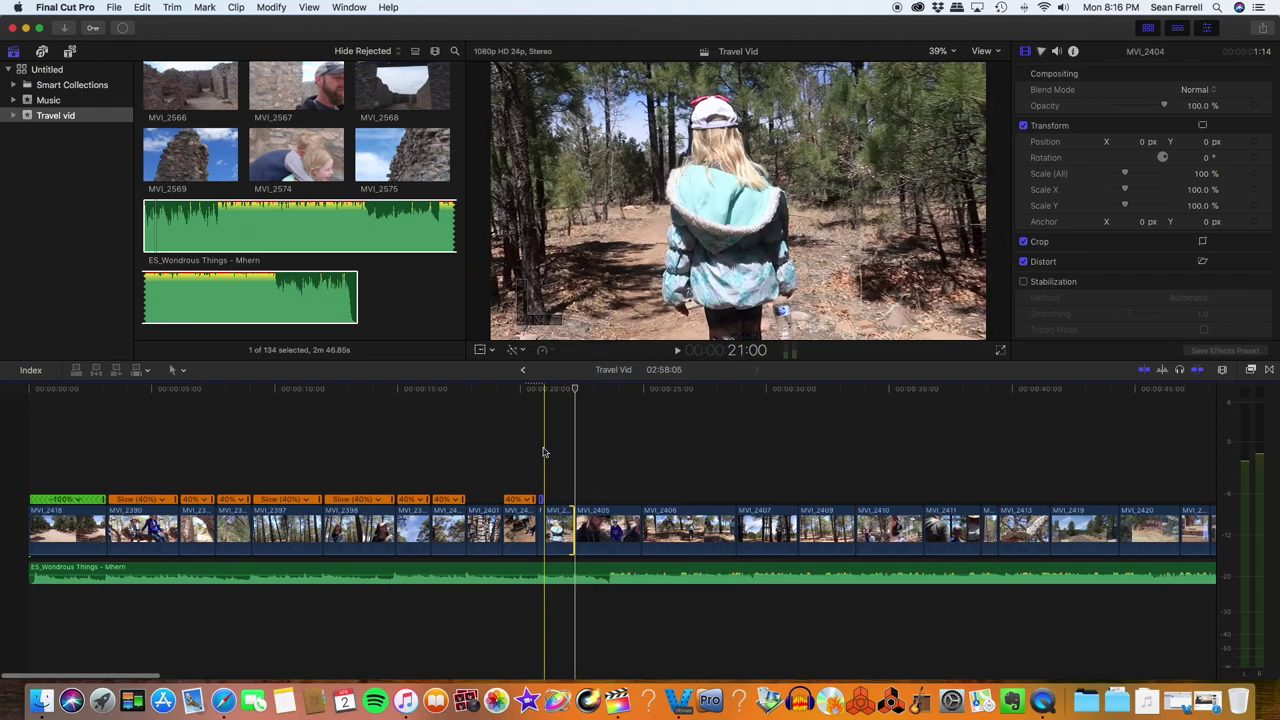
# - Play from MVI_2405 into MVI_2406 with the music and trim the end of MVI_2406 back to about the 25-second mark
pyautogui.press('space')
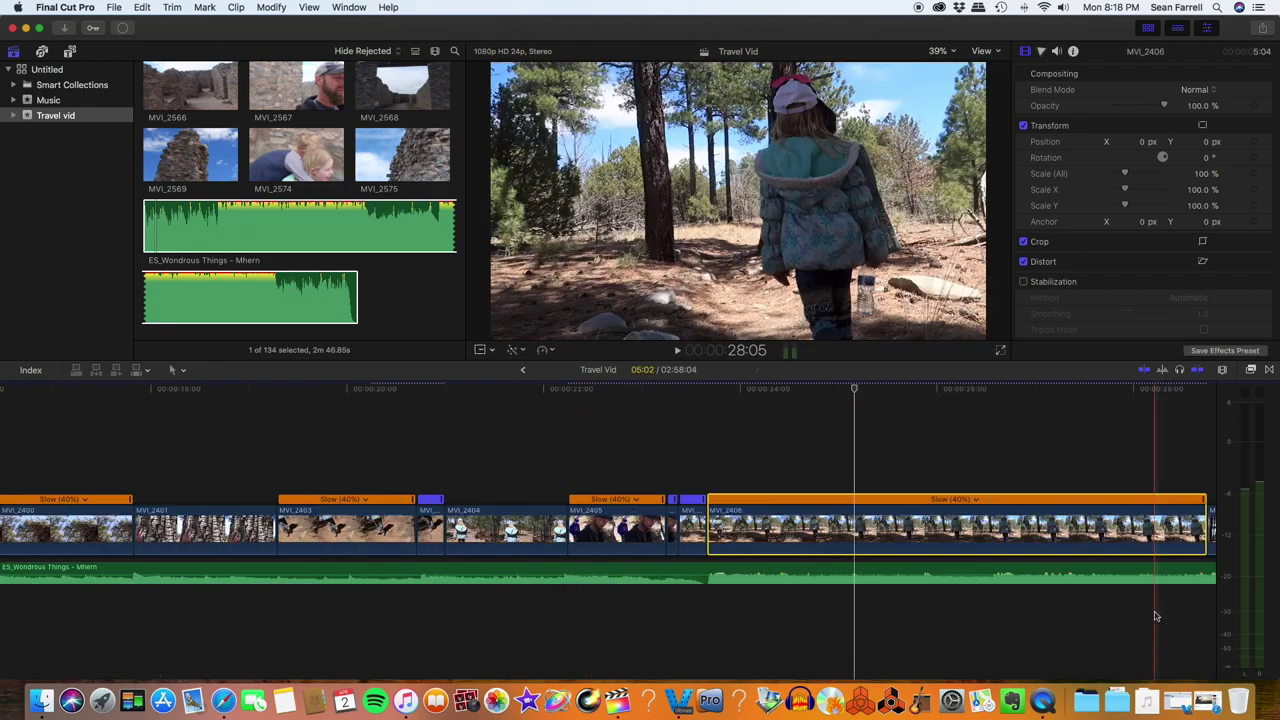
pyautogui.press('space')
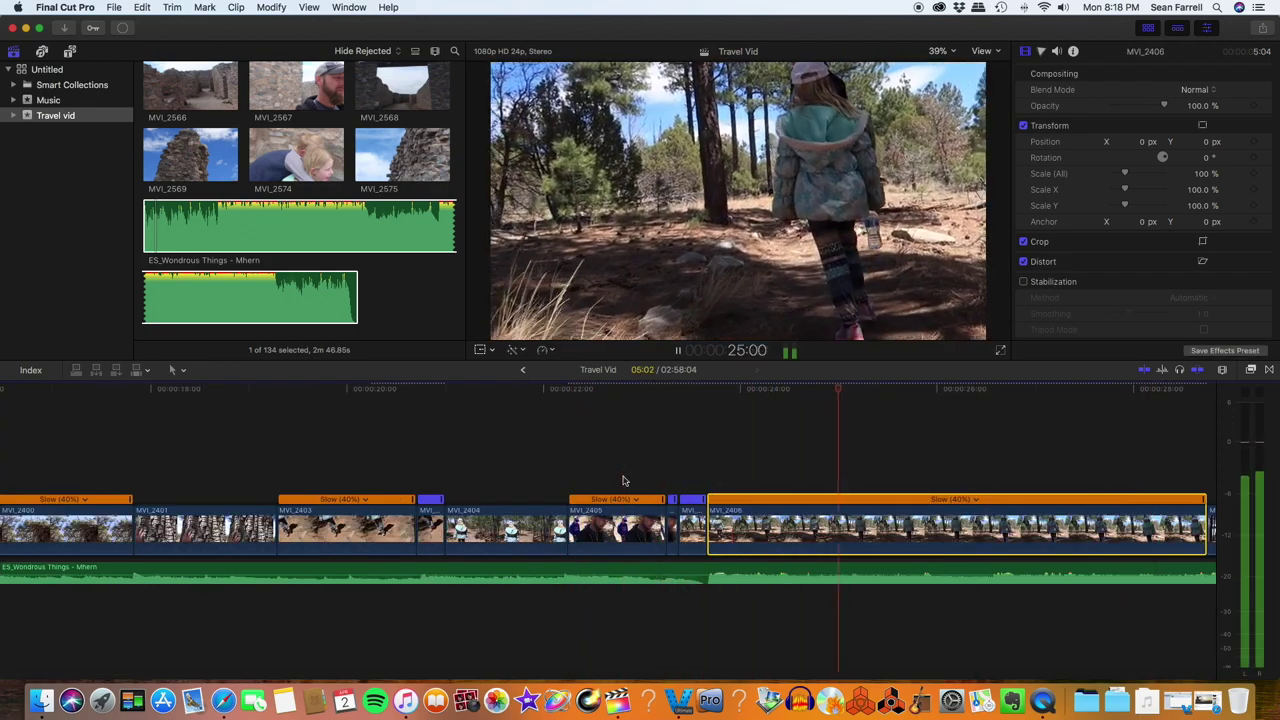
pyautogui.click(634, 396)
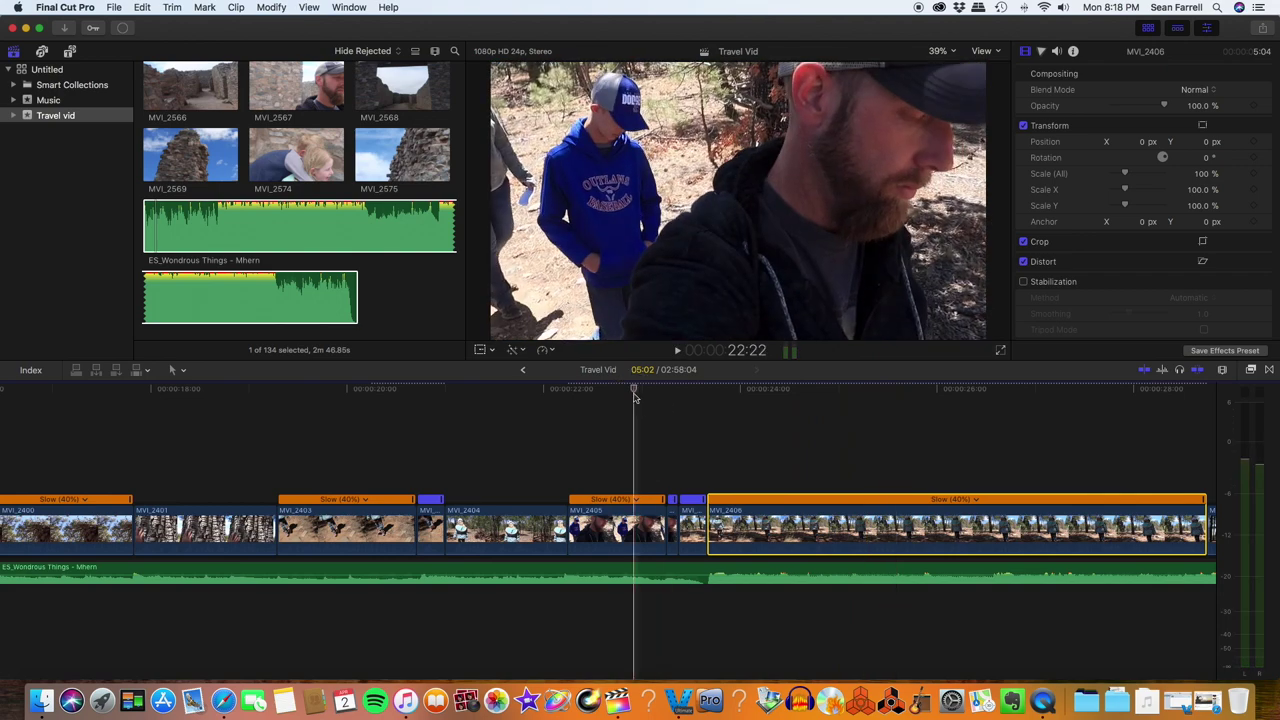
pyautogui.press('space')
pyautogui.moveTo(1205, 518); pyautogui.dragTo(853, 538)
# - Slow MVI_2424 down with Automatic Speed and play back the preceding clips with the music
pyautogui.hscroll(5, 634, 416)
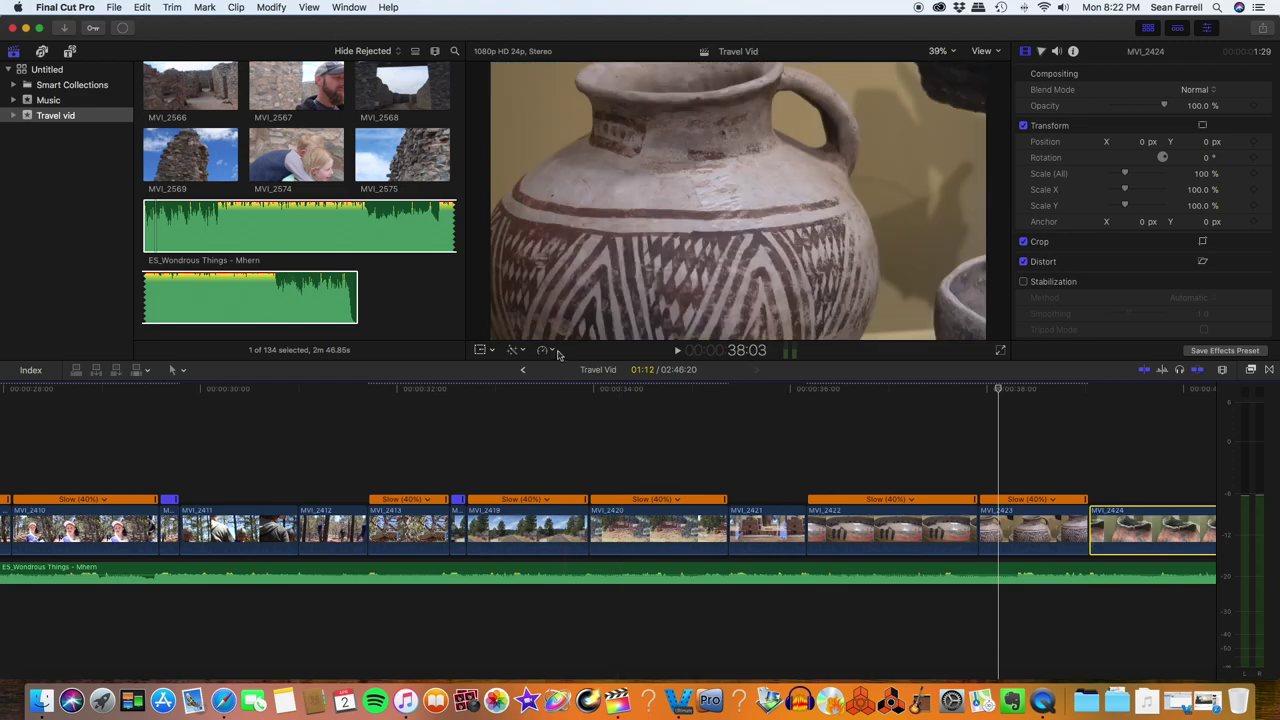
pyautogui.click(552, 351)
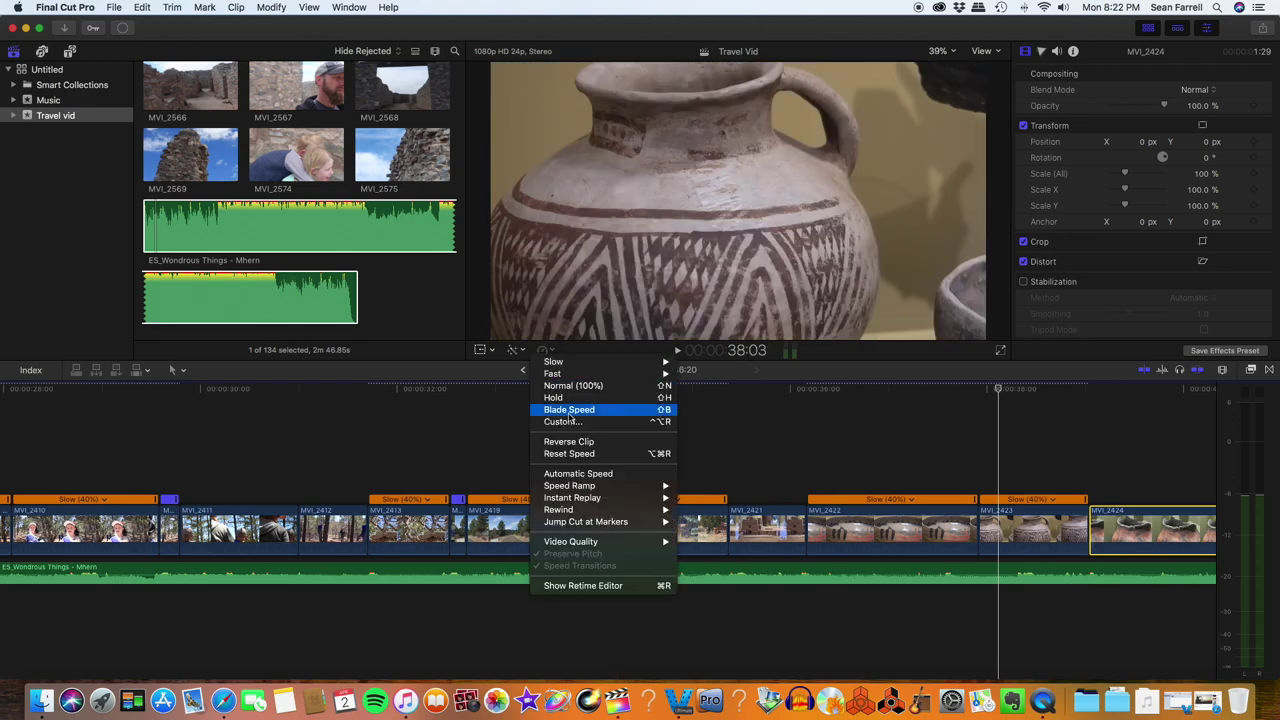
pyautogui.click(607, 472)
pyautogui.press('space')
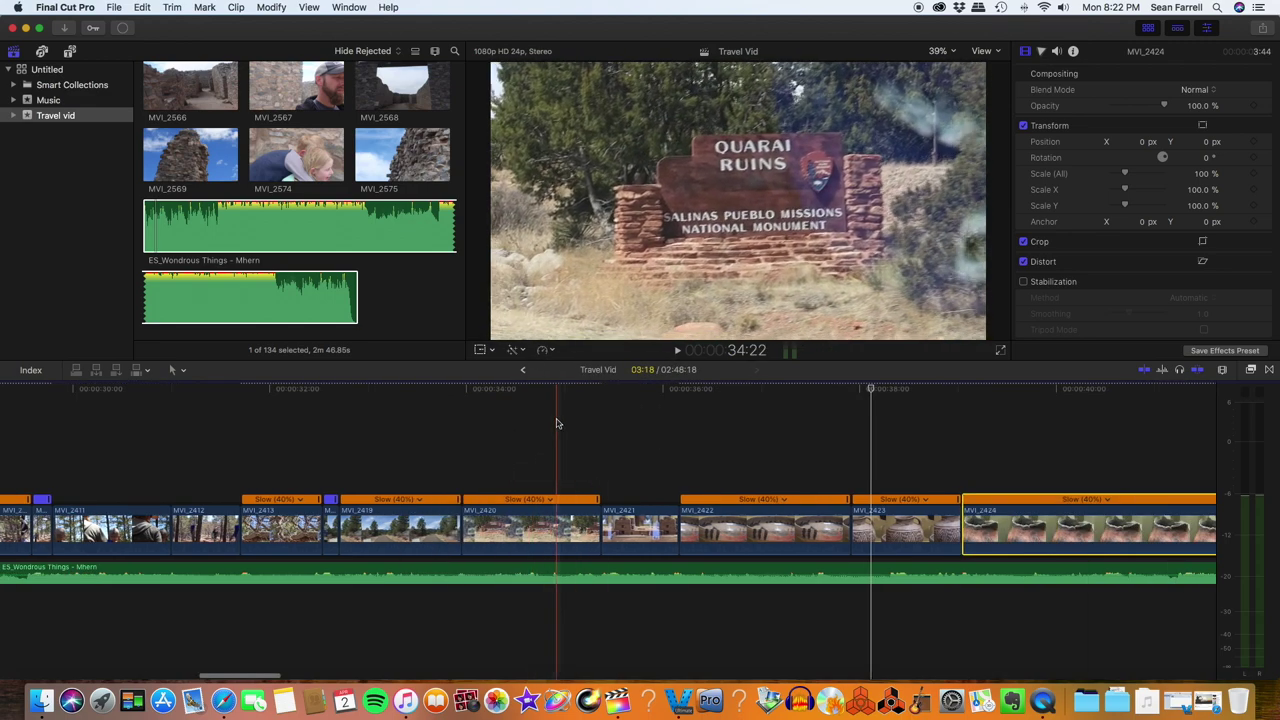
pyautogui.press('space')
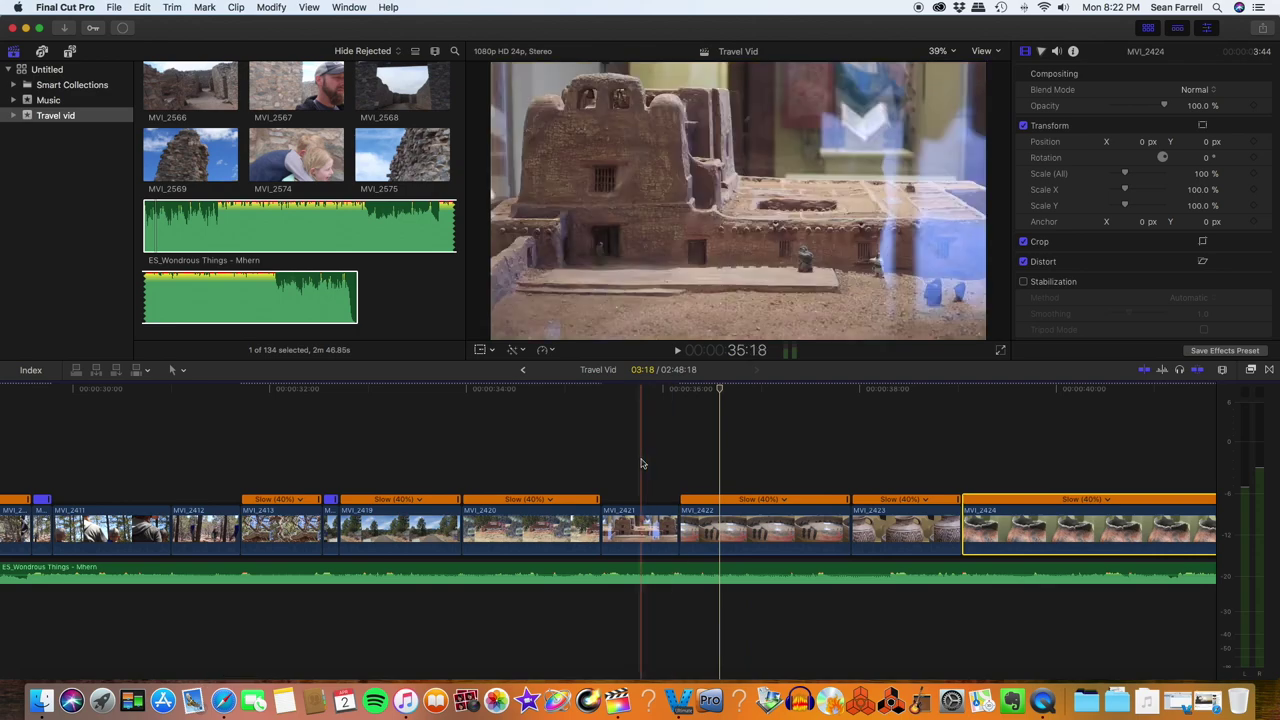
# - Play MVI_2422 with the music and trim its end to the beat at about 36:20 on the timeline
pyautogui.click(590, 415)
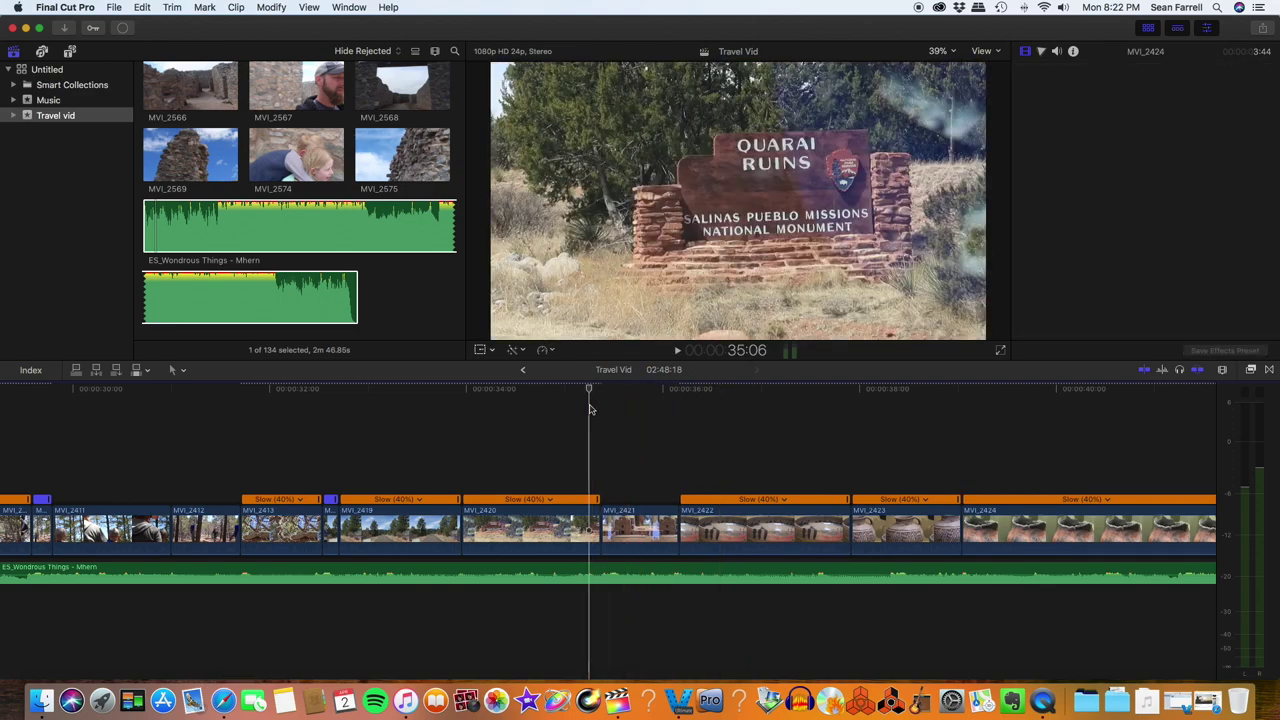
pyautogui.press('space')
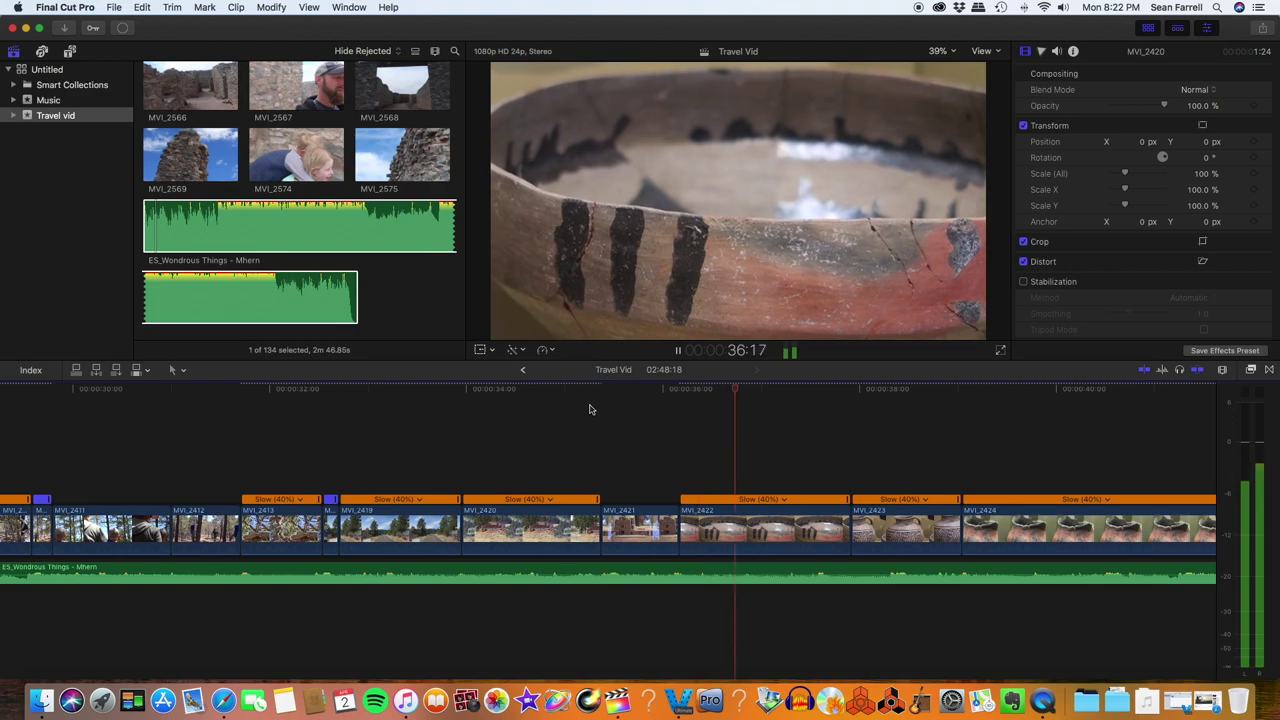
pyautogui.moveTo(848, 525); pyautogui.dragTo(740, 522)
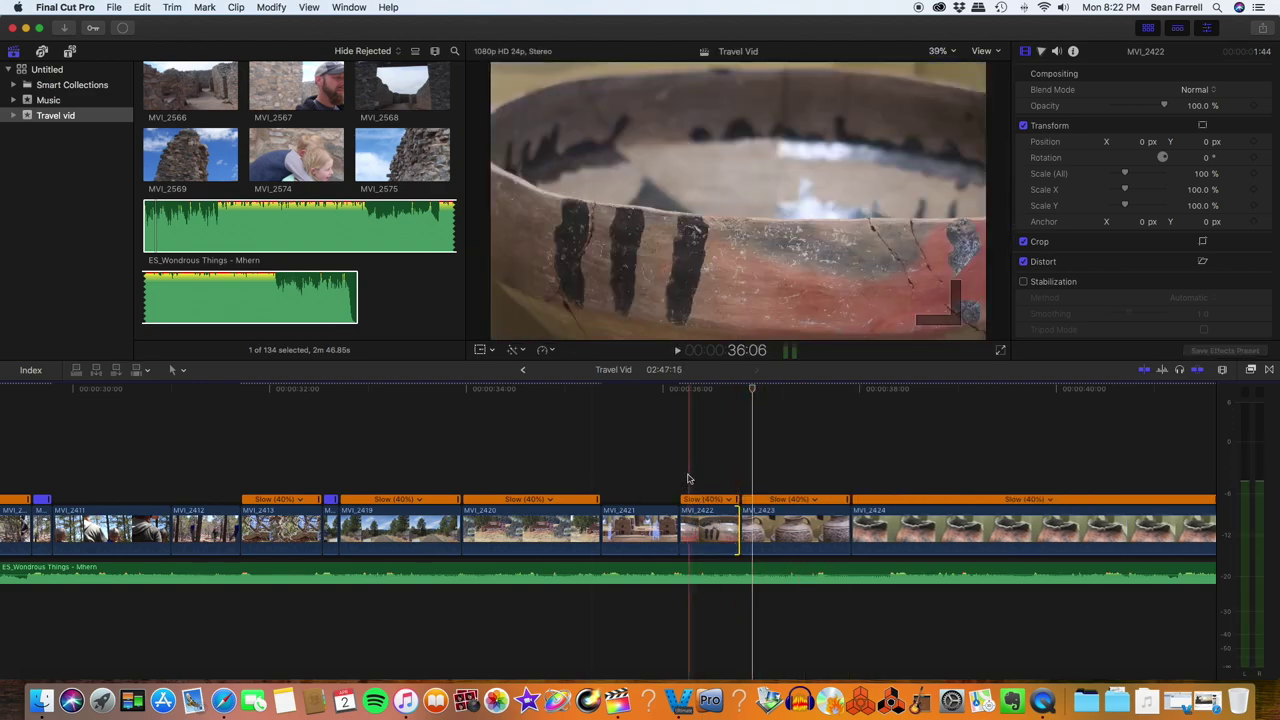
pyautogui.press('space')
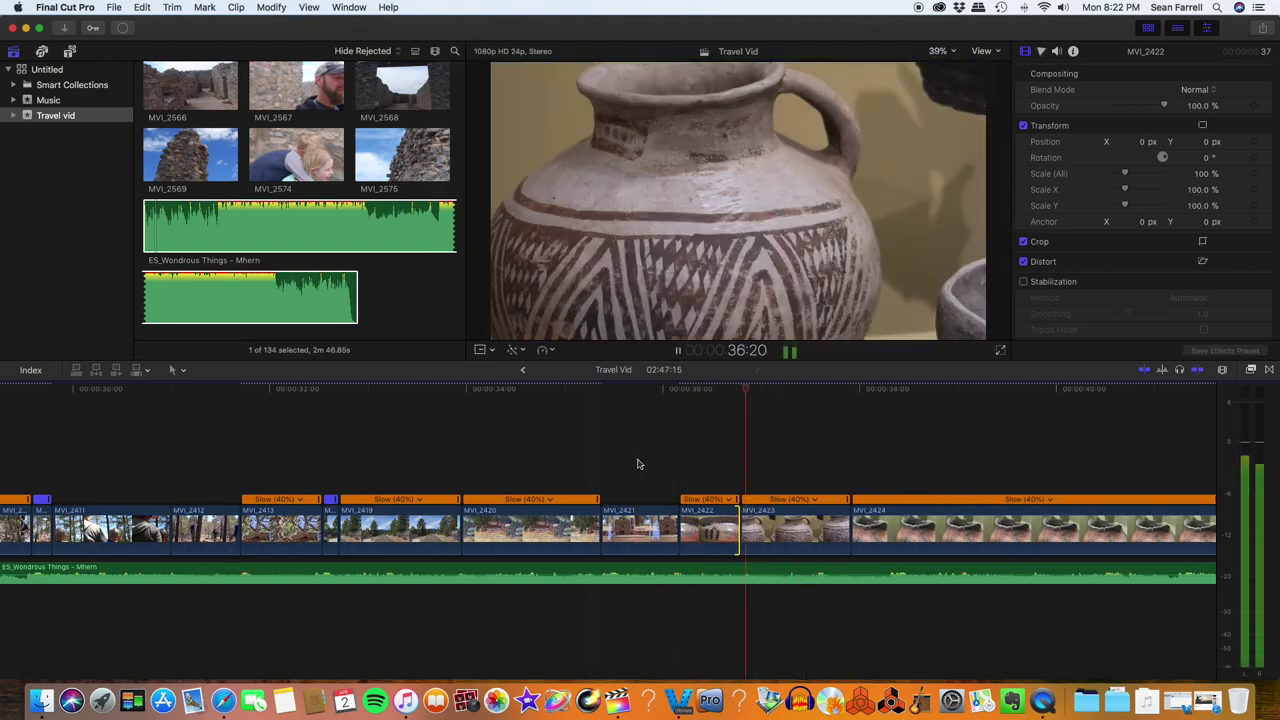
pyautogui.press('space')
pyautogui.moveTo(738, 527); pyautogui.dragTo(744, 526)
pyautogui.press('space')
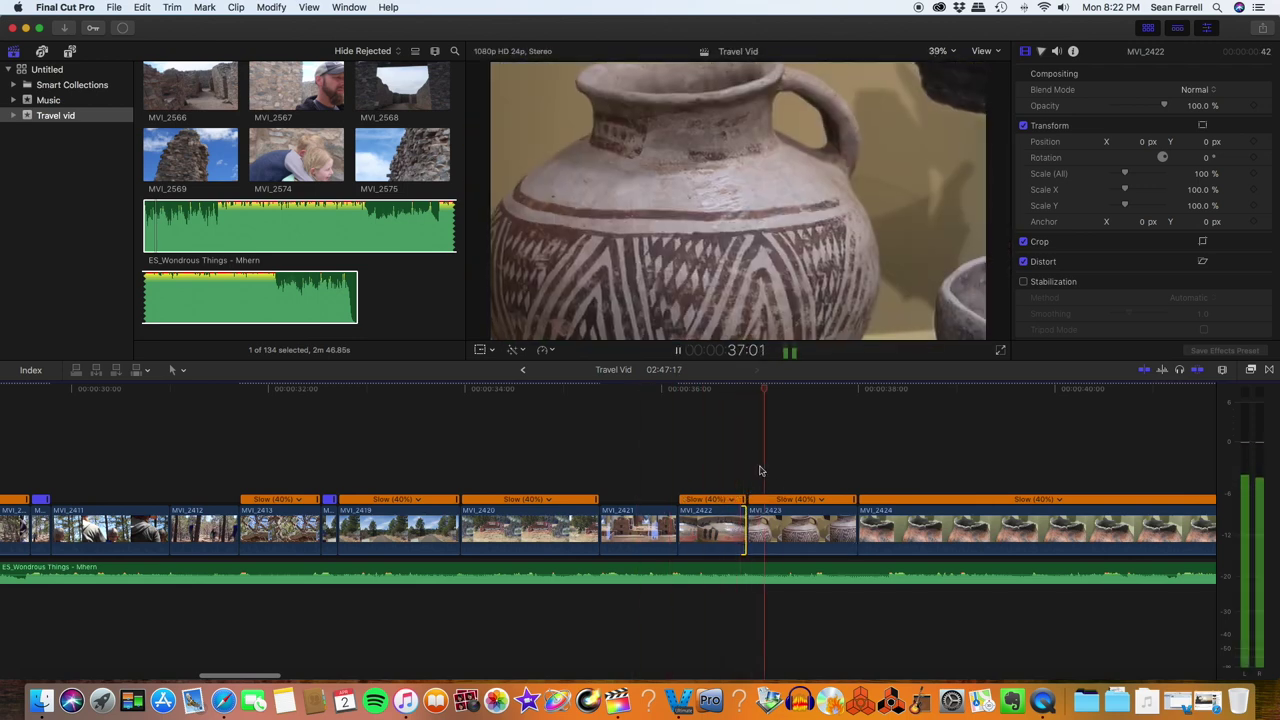
# - Trim the end of MVI_2423 back to the beat at about 37:07 and replay the preceding clips
pyautogui.press('space')
pyautogui.moveTo(797, 390); pyautogui.dragTo(791, 395)
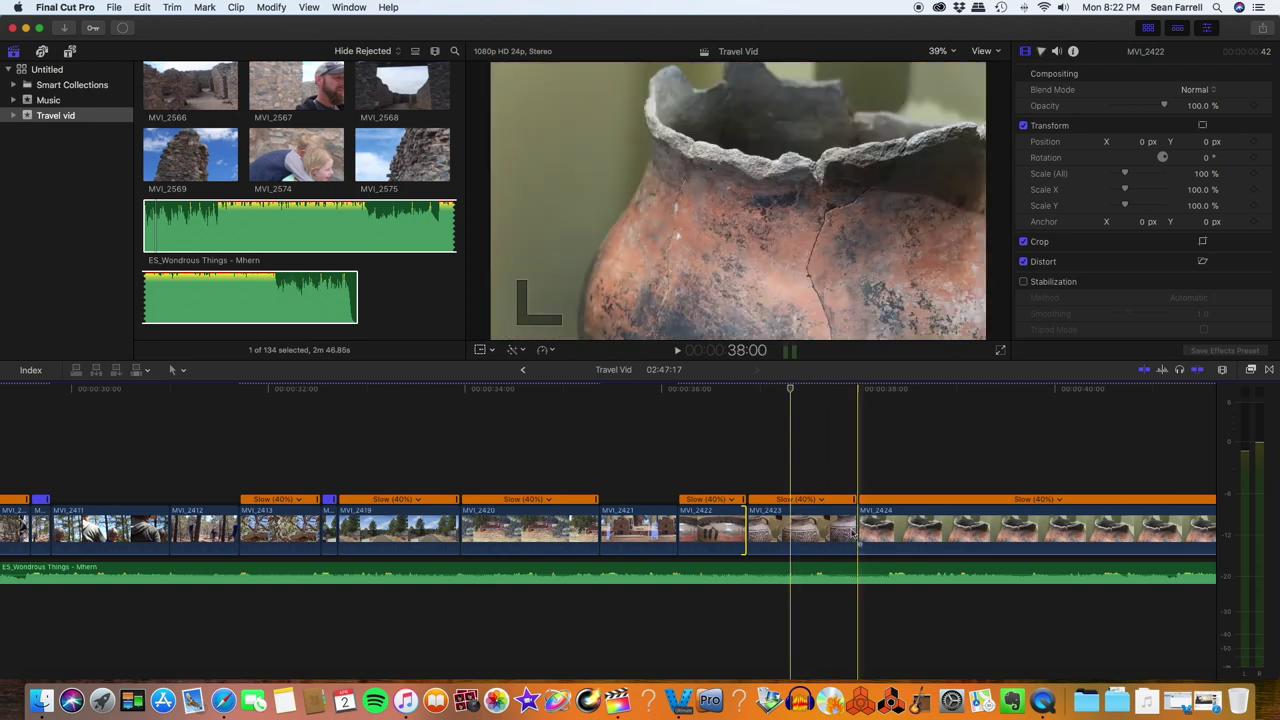
pyautogui.moveTo(857, 530); pyautogui.dragTo(790, 521)
pyautogui.click(666, 425)
pyautogui.press('space')
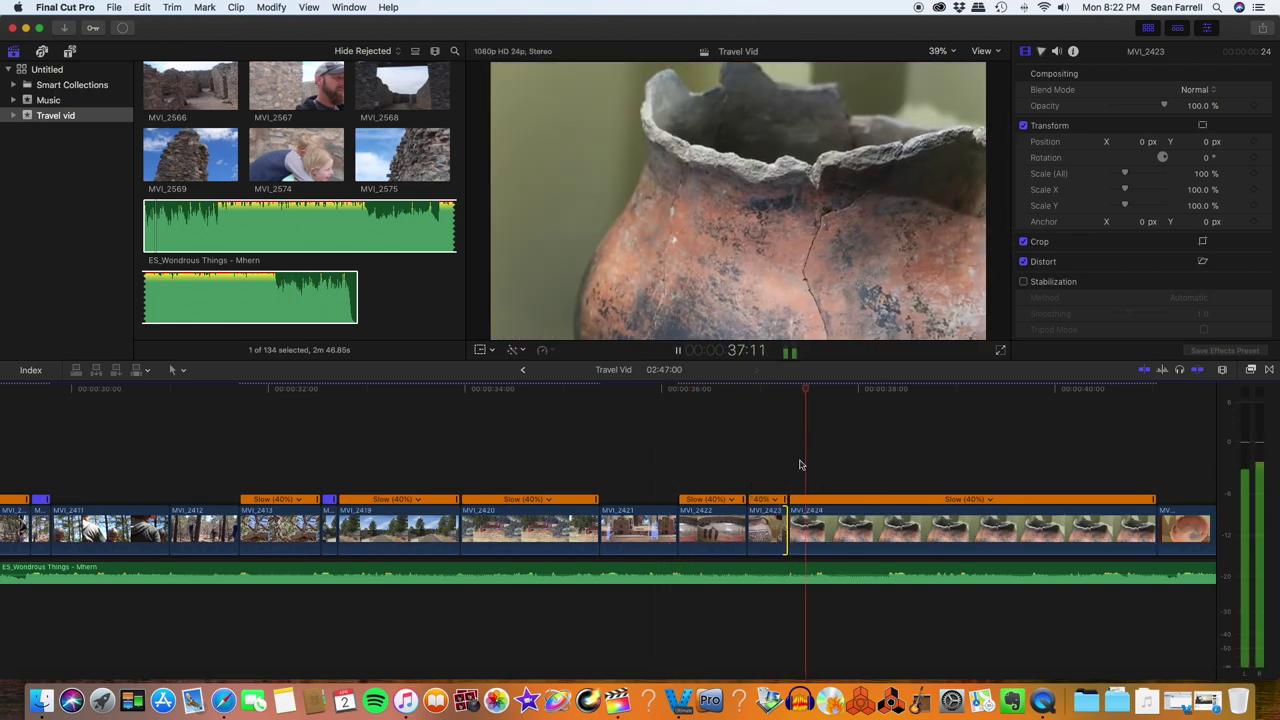
# - Trim the end of MVI_2424 back to the beat at 37:18 and play the cut into MVI_2425
pyautogui.press('space')
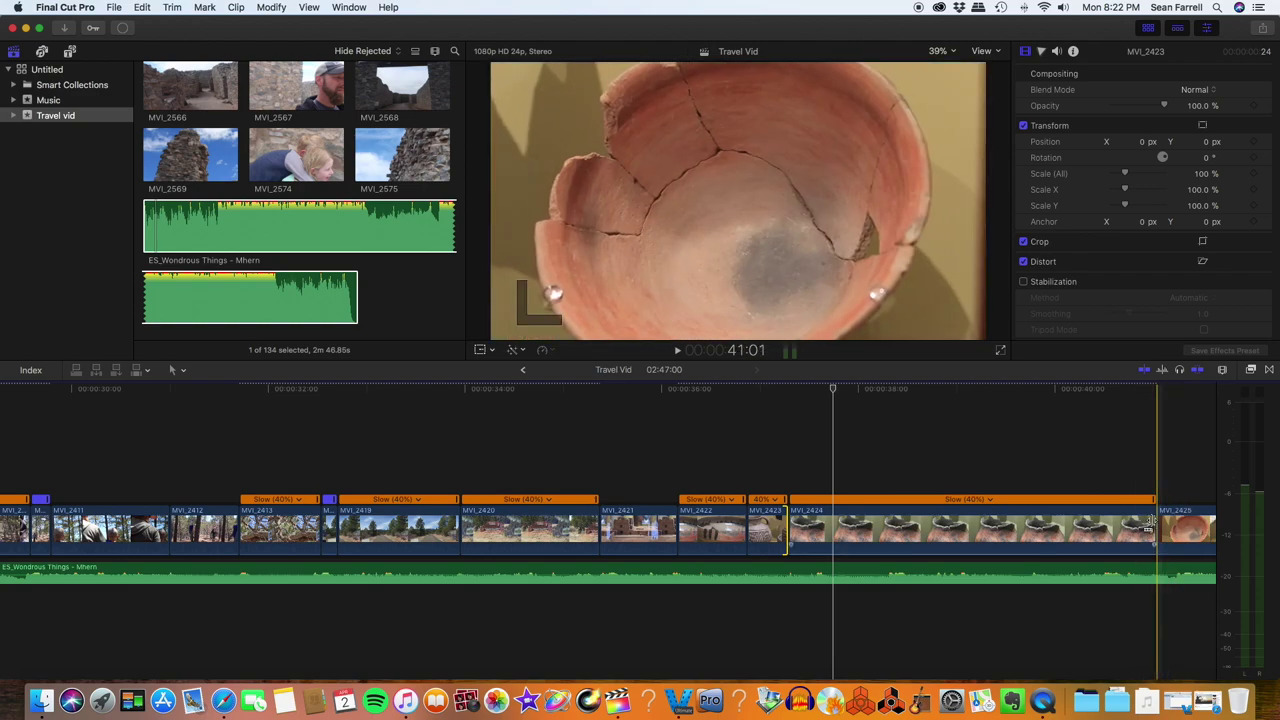
pyautogui.moveTo(1153, 525); pyautogui.dragTo(830, 528)
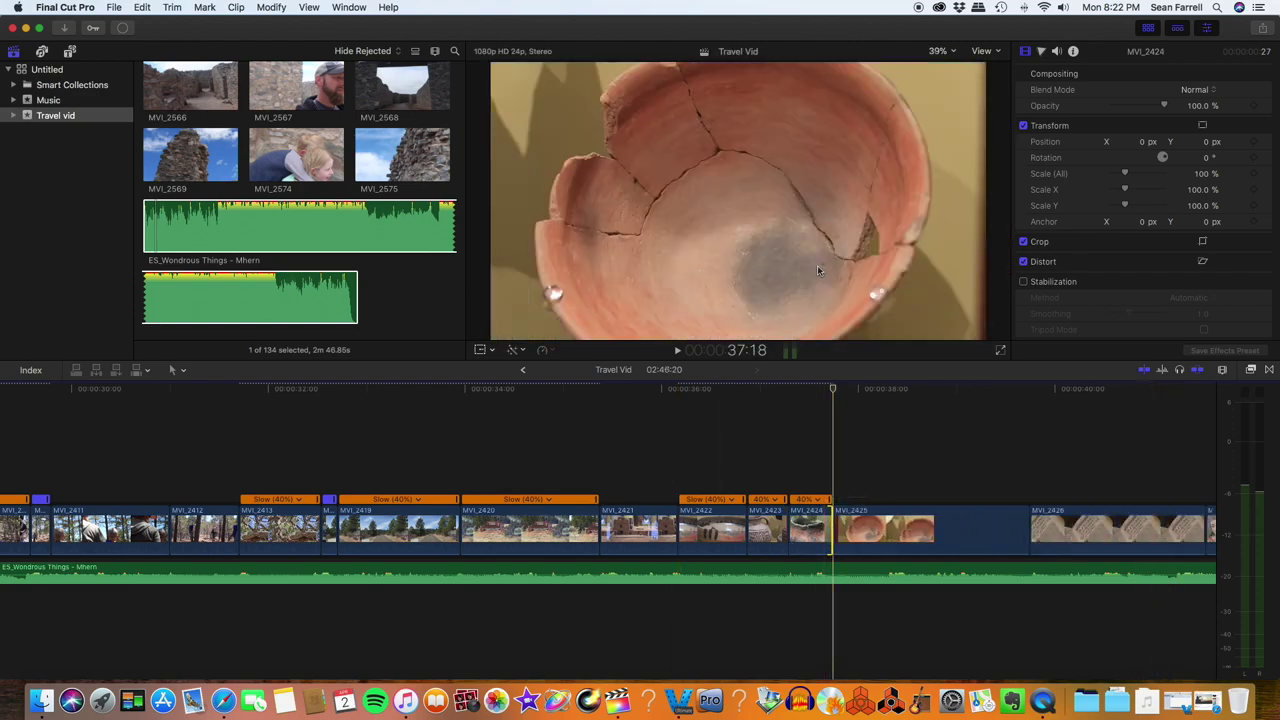
pyautogui.press('space')
pyautogui.click(646, 390)
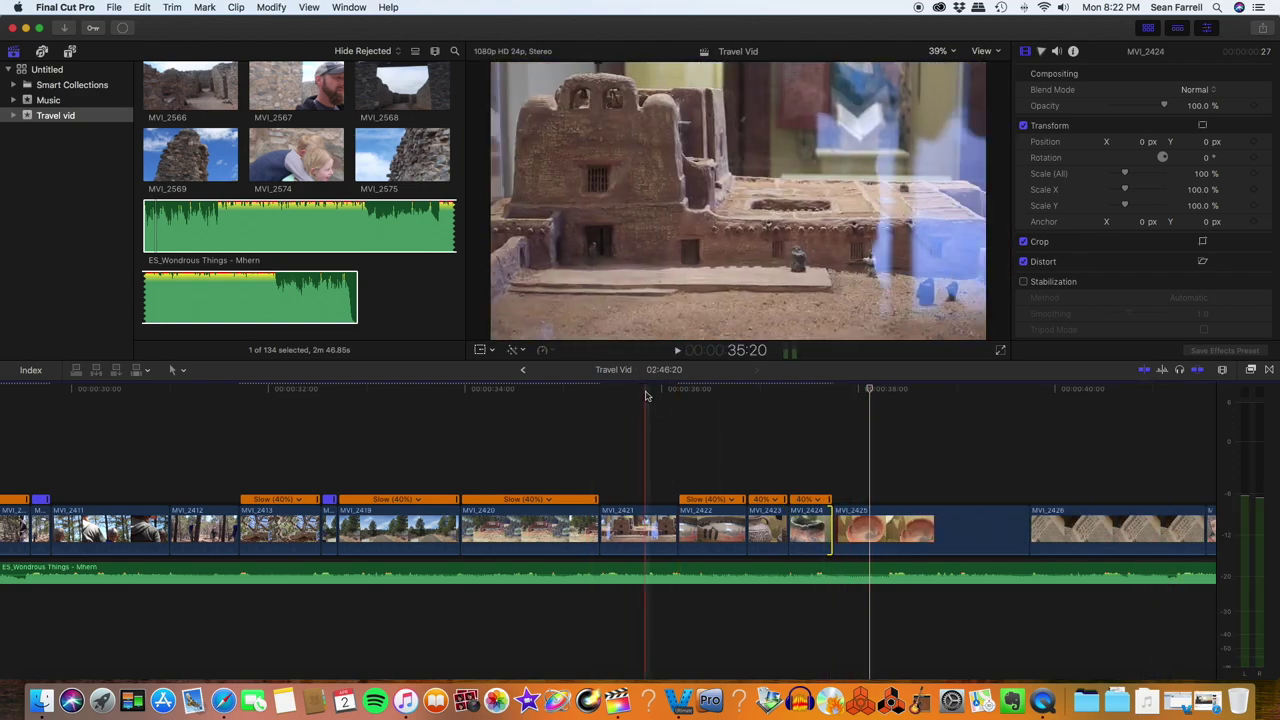
pyautogui.press('space')
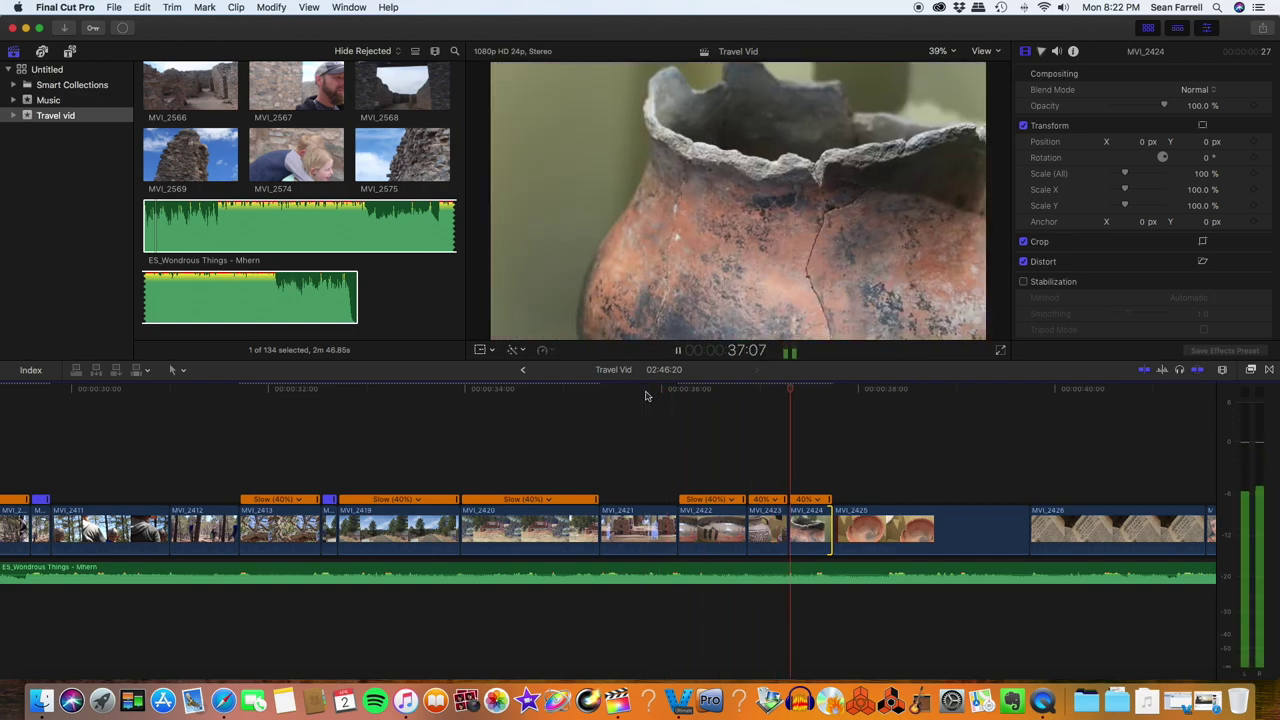
pyautogui.press('space')
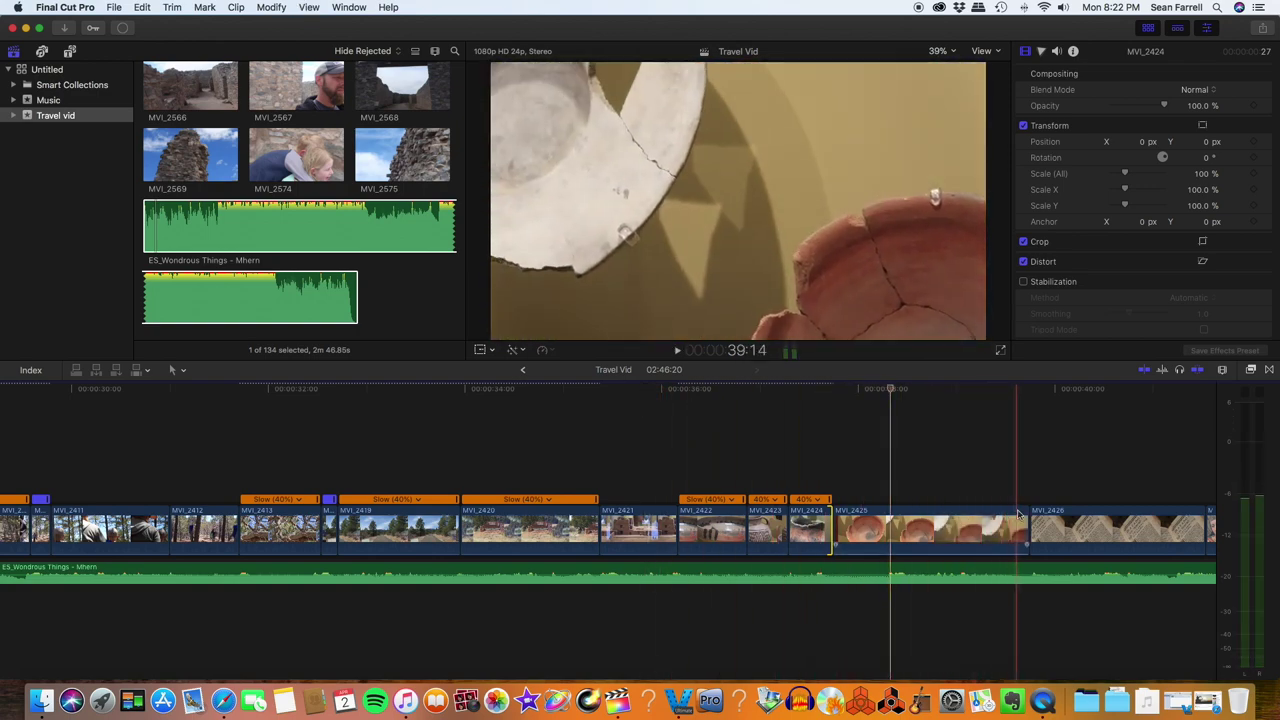
# - Trim the start of MVI_2425 until 20 frames remain, and slow the clip to 40% with Automatic Speed
pyautogui.moveTo(832, 525); pyautogui.dragTo(926, 522)
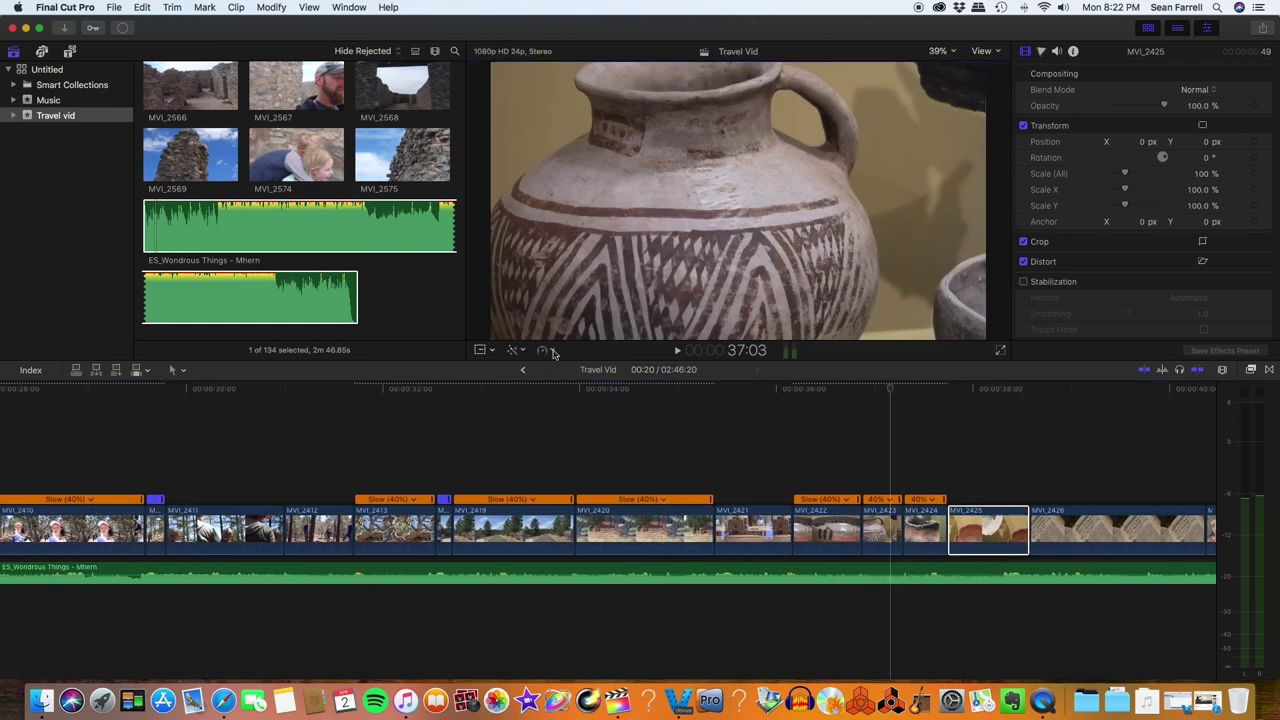
pyautogui.click(542, 350)
pyautogui.click(614, 474)
# - Play the music through slowed MVI_2425 and trim its end to the beat at about 38:08
pyautogui.click(473, 394)
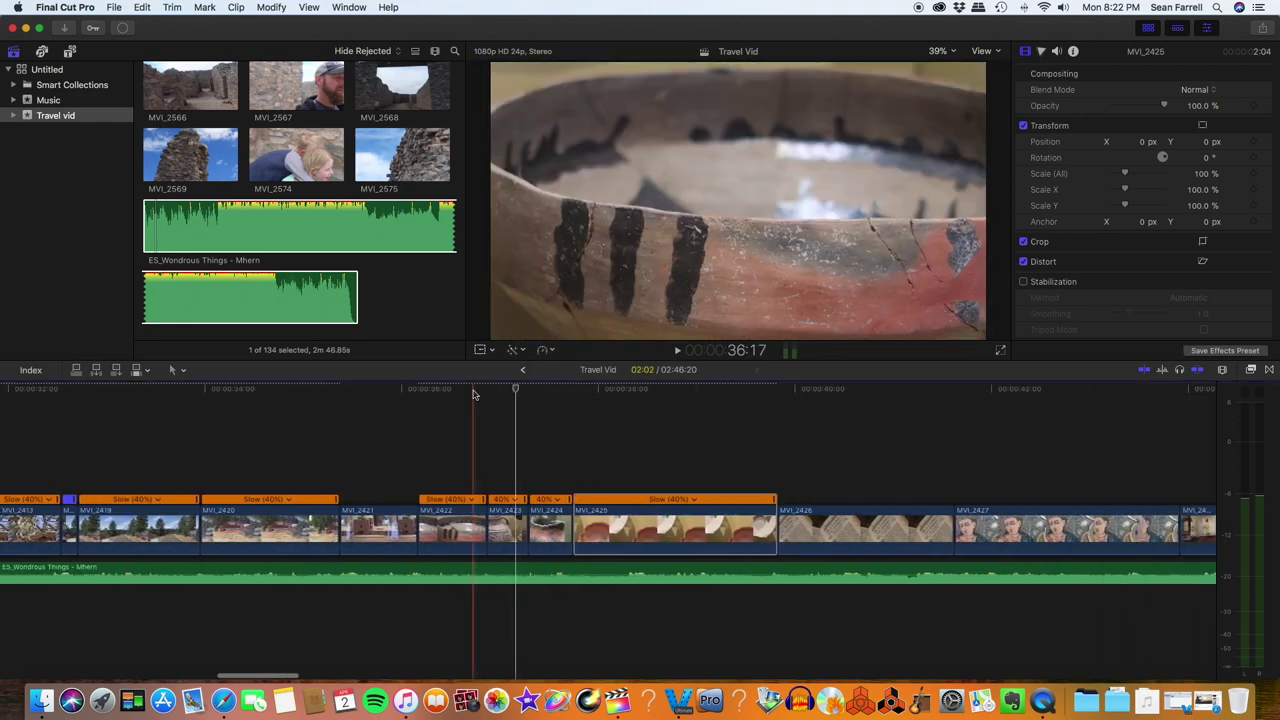
pyautogui.press('space')
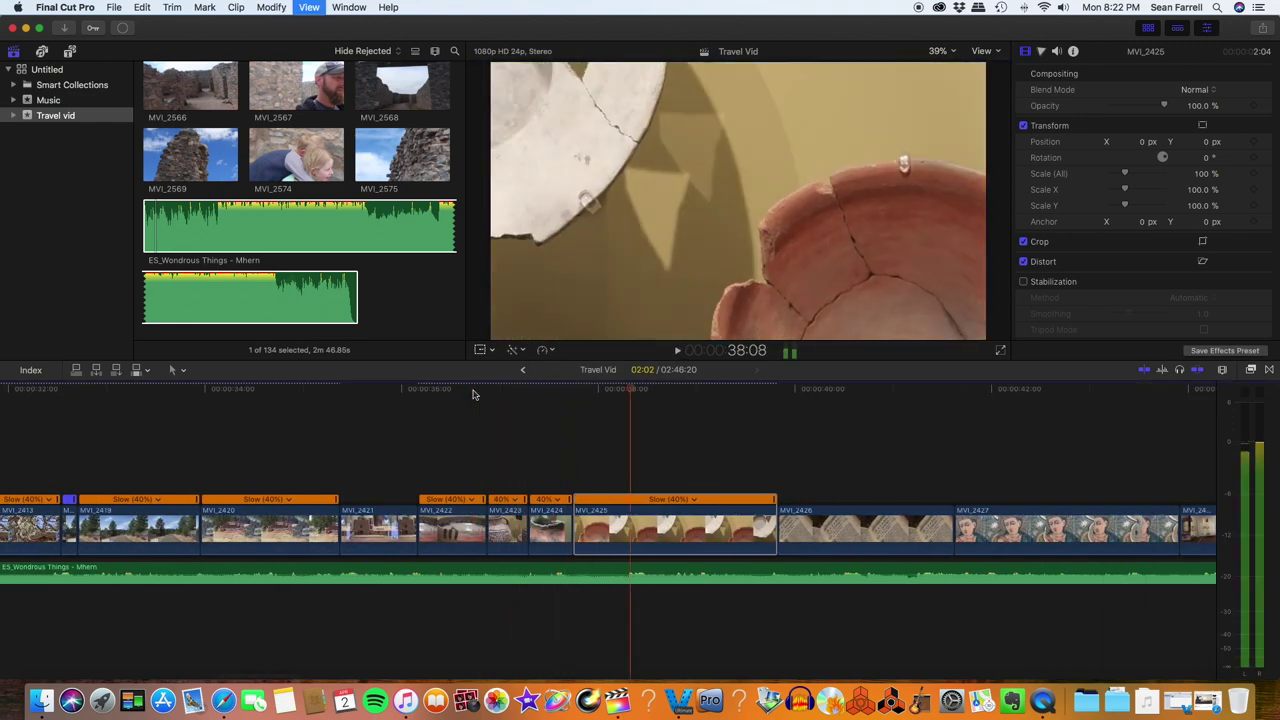
pyautogui.press('space')
pyautogui.moveTo(772, 530); pyautogui.dragTo(630, 528)
pyautogui.press('space')
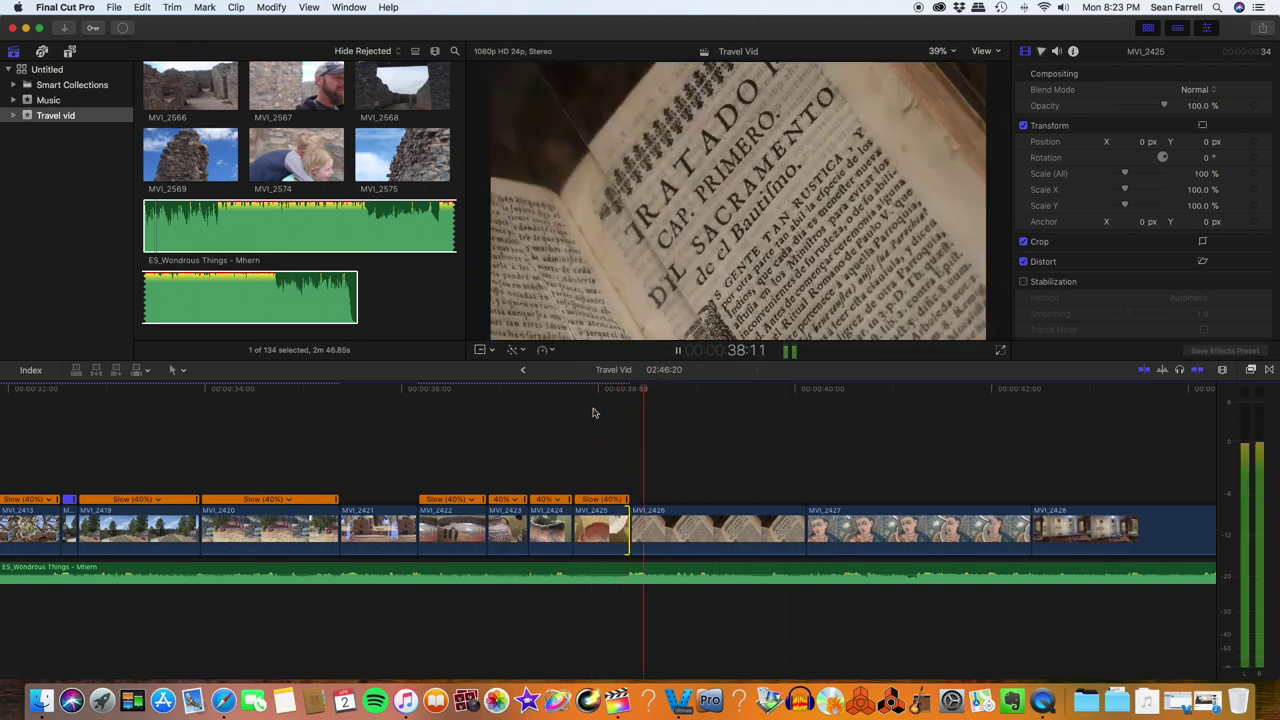
# - Trim the end of MVI_2426 to about 39:01 and the end of MVI_2427 to 39:19, following the beat
pyautogui.moveTo(790, 525); pyautogui.dragTo(703, 527)
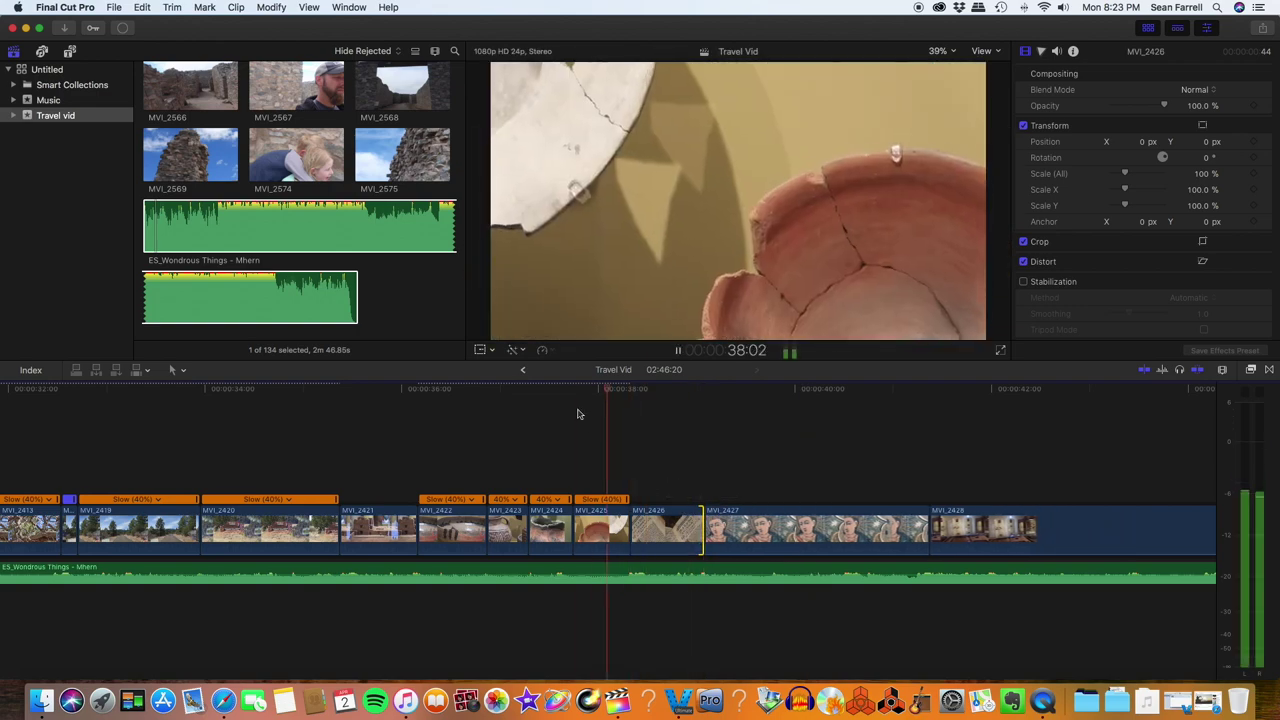
pyautogui.press('space')
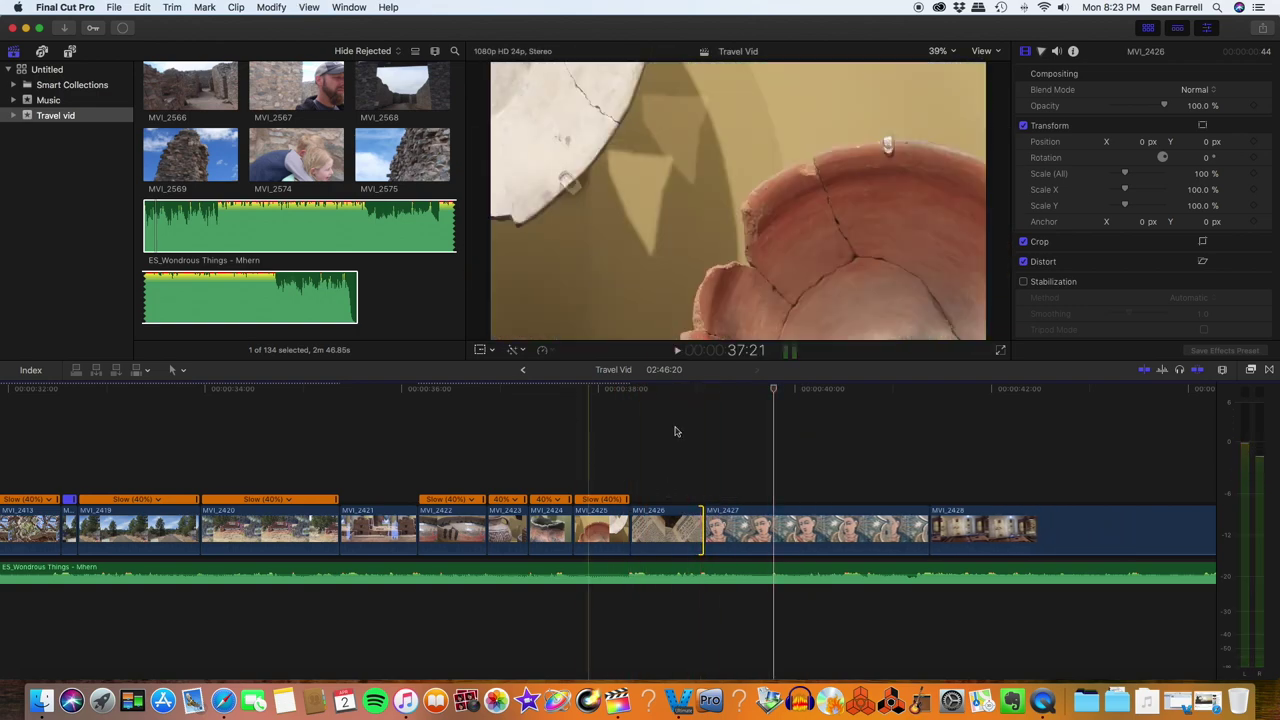
pyautogui.moveTo(928, 522); pyautogui.dragTo(773, 512)
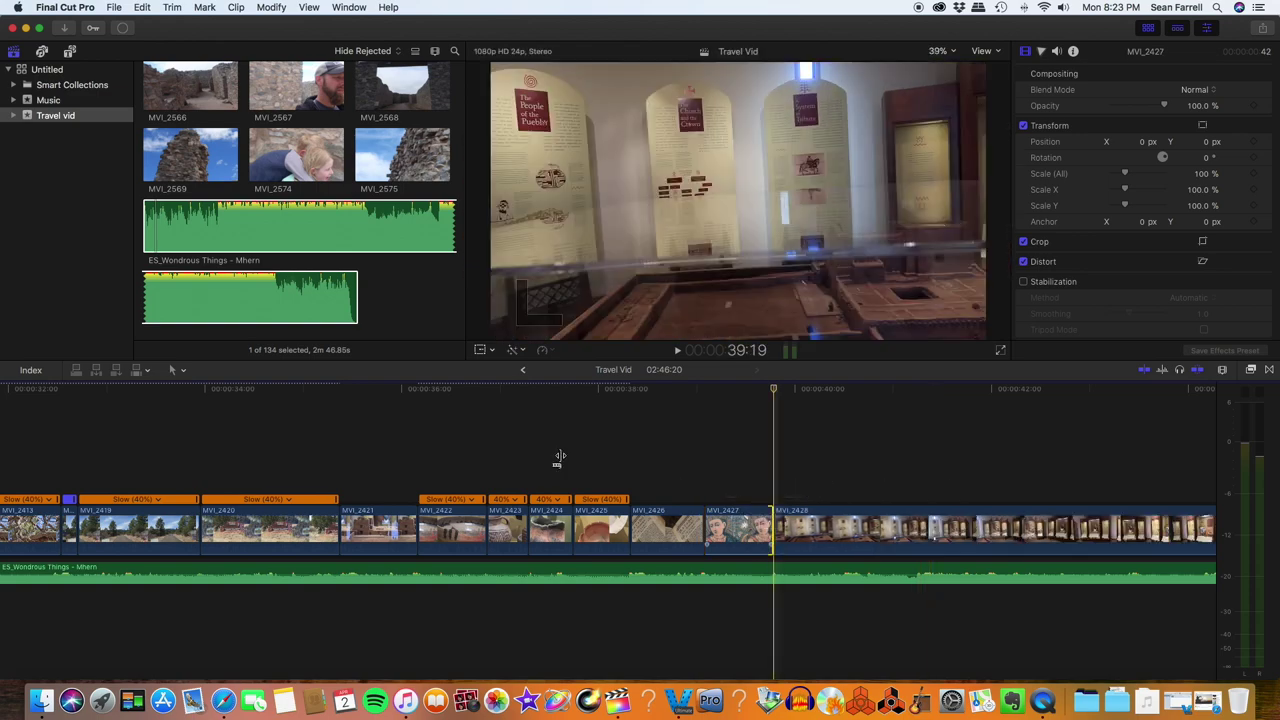
pyautogui.click(322, 410)
pyautogui.press('space')
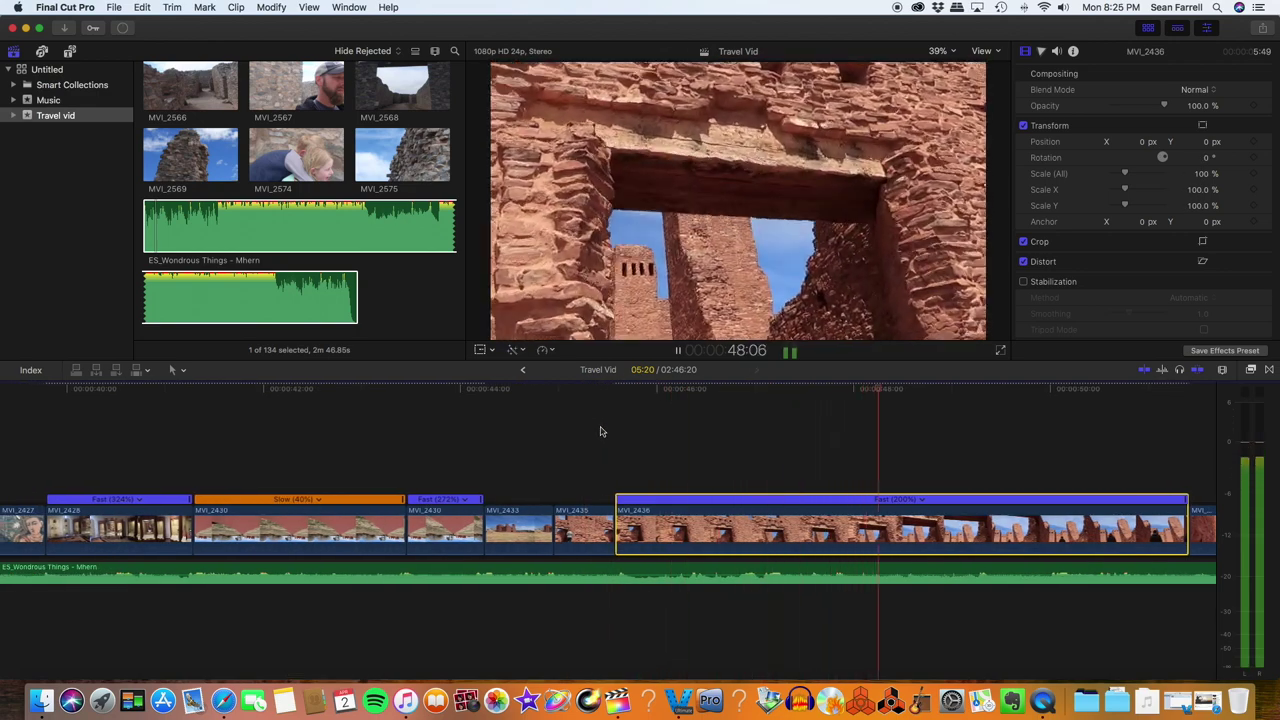
# - Split MVI_2436 at 49:18 on the timeline and speed its first part up to Fast 648%
pyautogui.press('space')
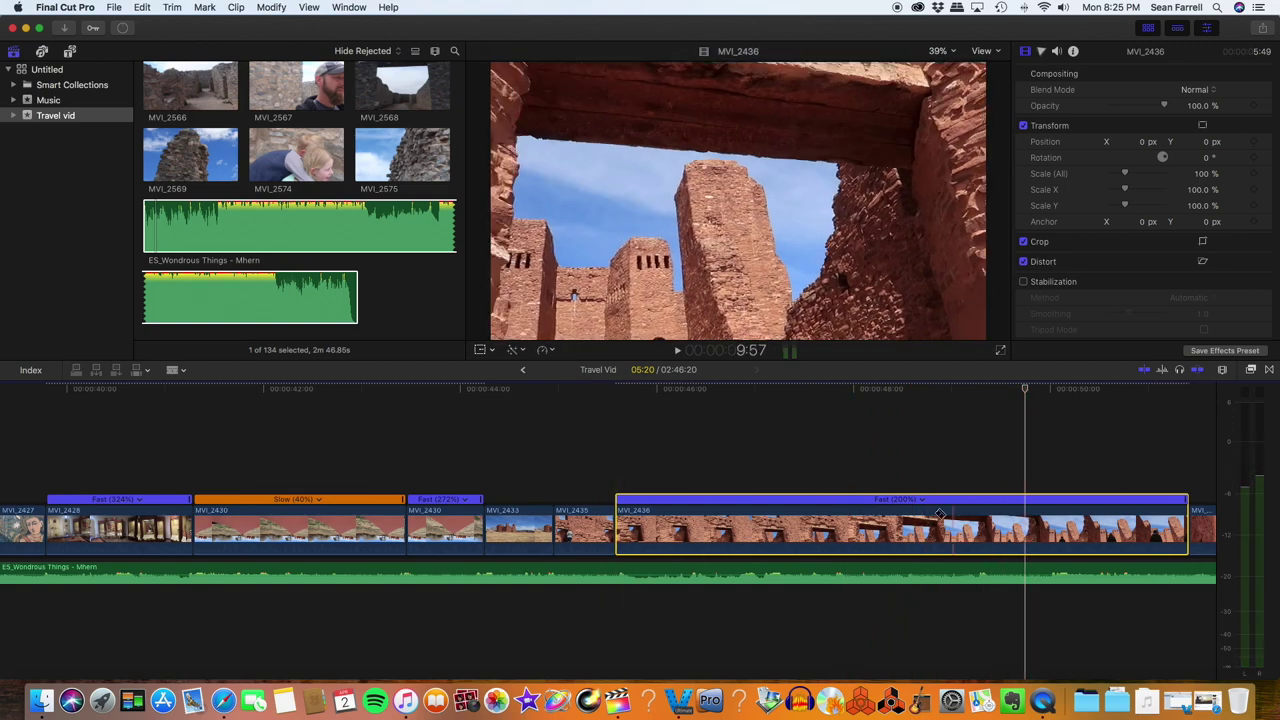
pyautogui.press('super+b')
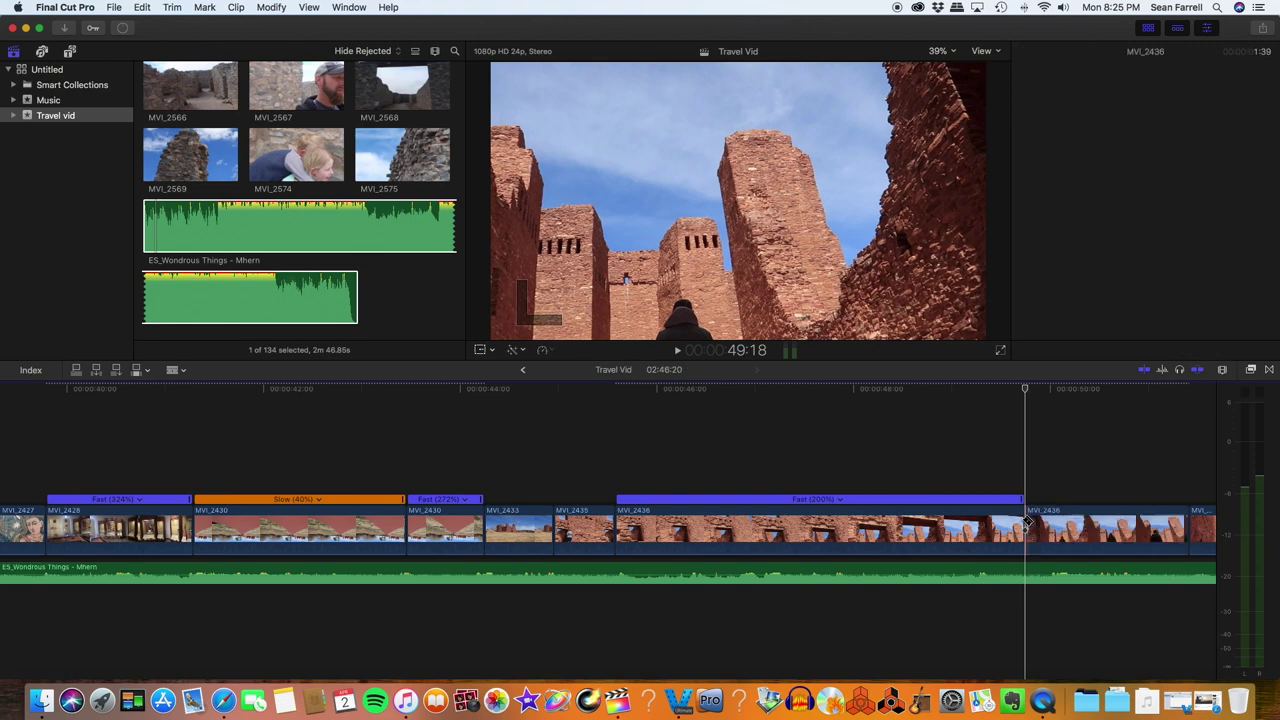
pyautogui.moveTo(1024, 505); pyautogui.dragTo(741, 505)
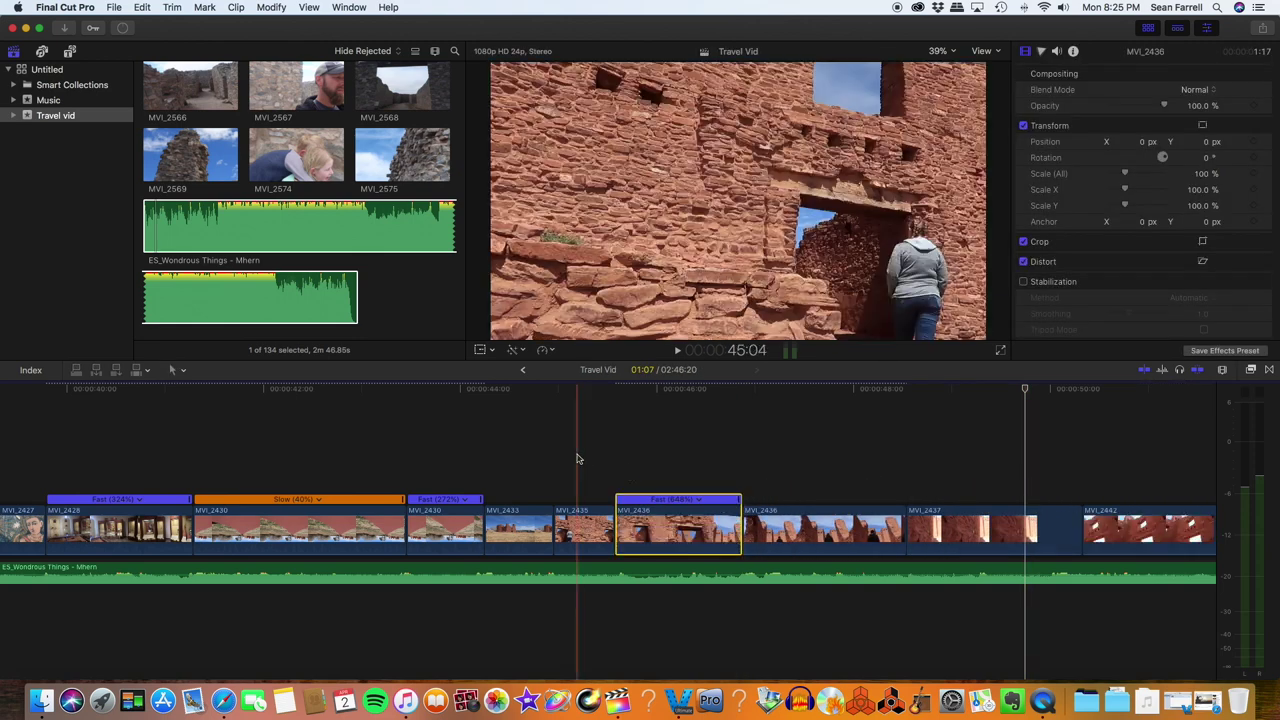
# - Play the sped-up first part of MVI_2436 with the music and retime it to Fast 544%
pyautogui.press('space')
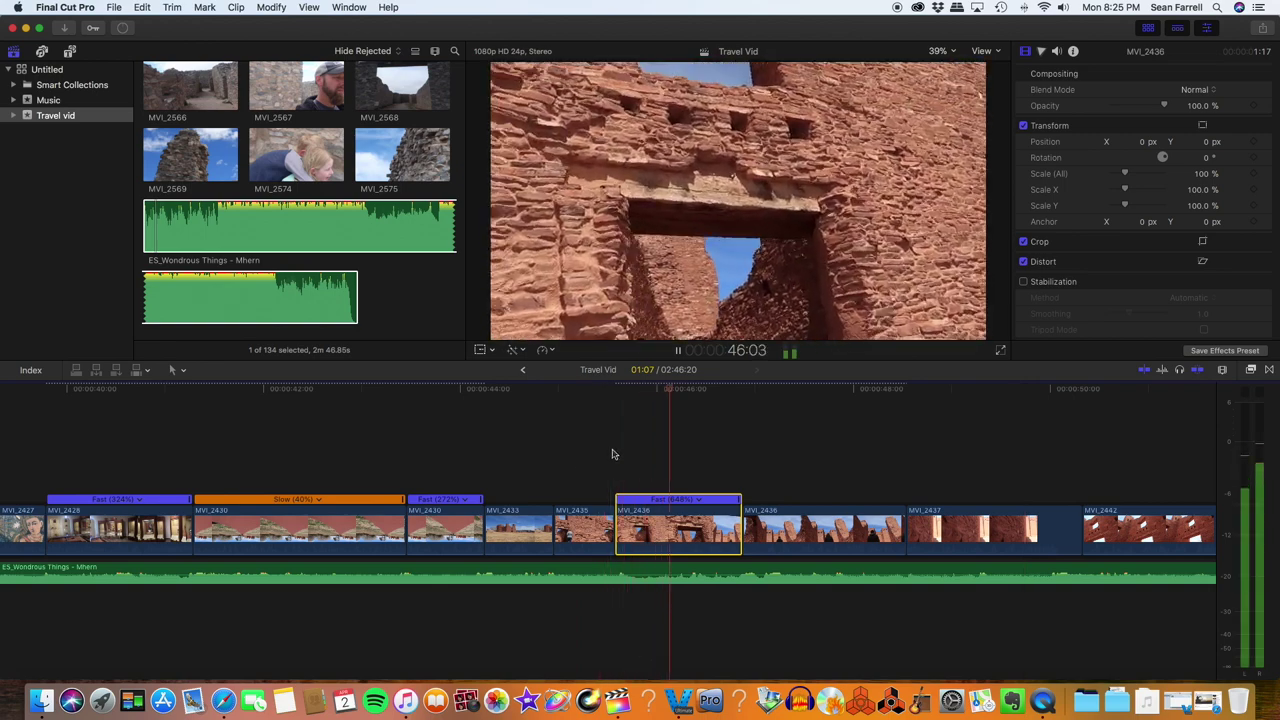
pyautogui.press('space')
pyautogui.moveTo(740, 505); pyautogui.dragTo(762, 500)
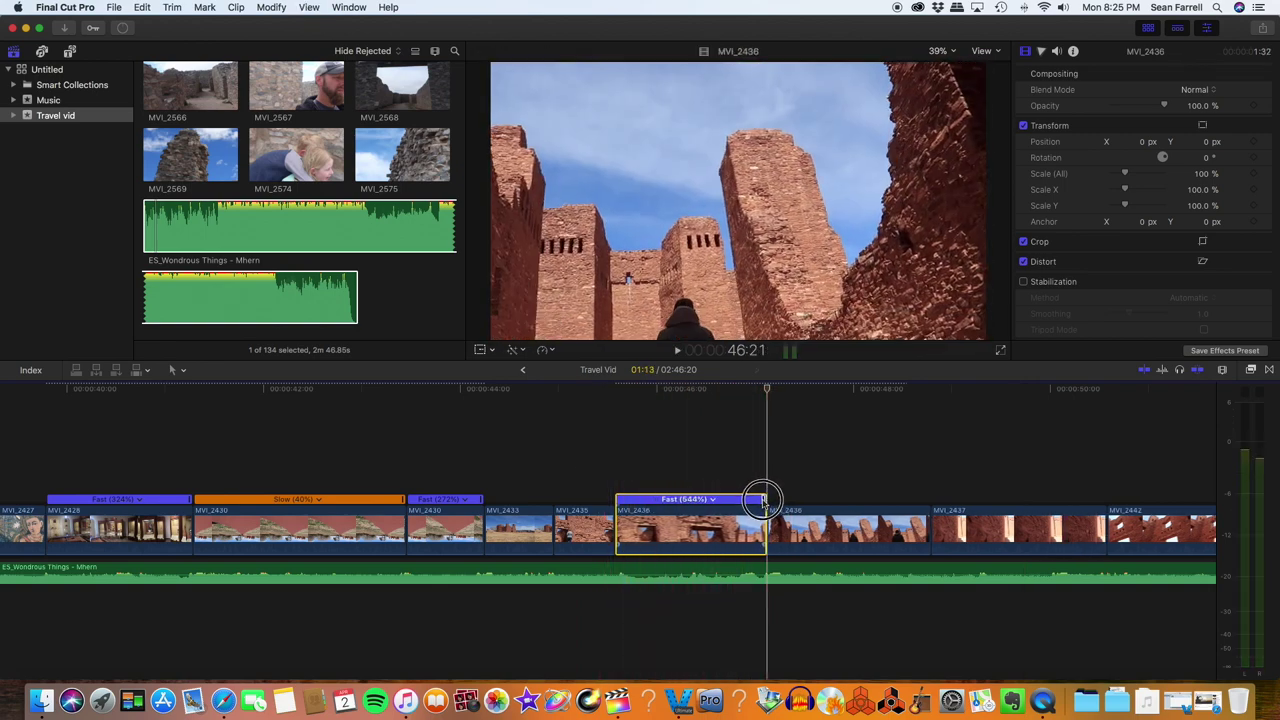
pyautogui.press('space')
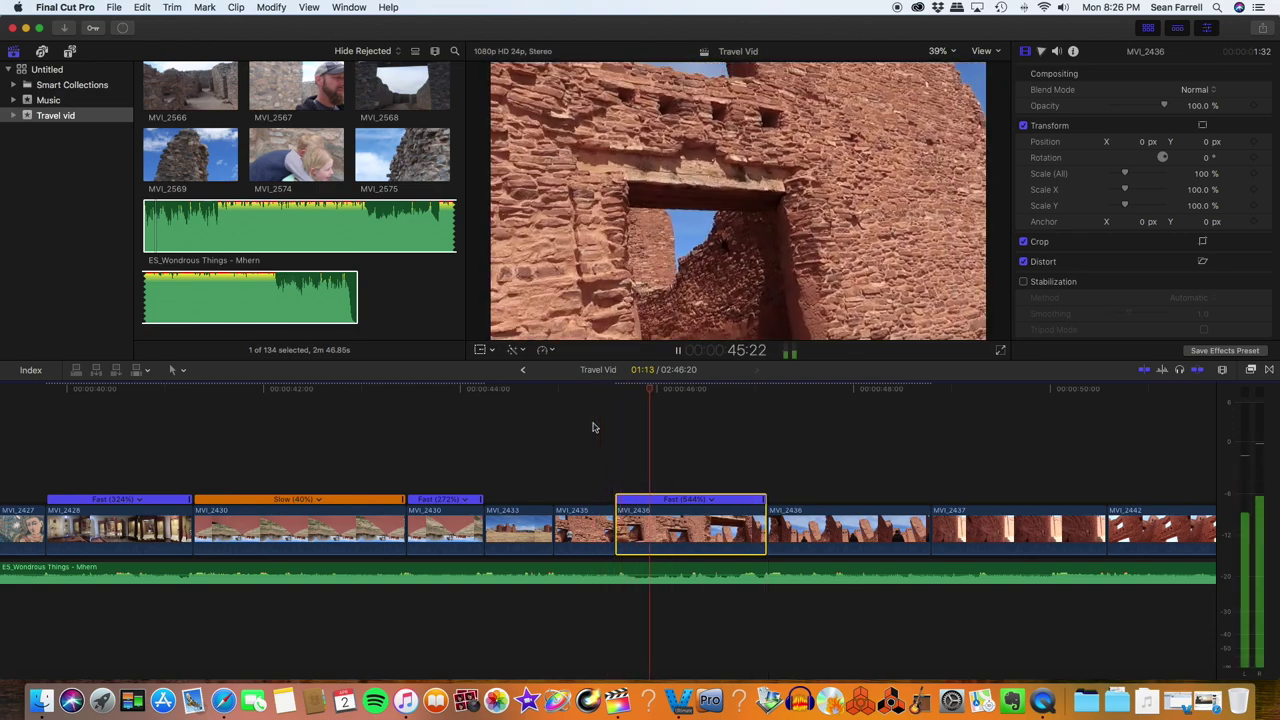
# - Slow the second part of MVI_2436 down to 40% with Automatic Speed
pyautogui.press('space')
pyautogui.click(827, 523)
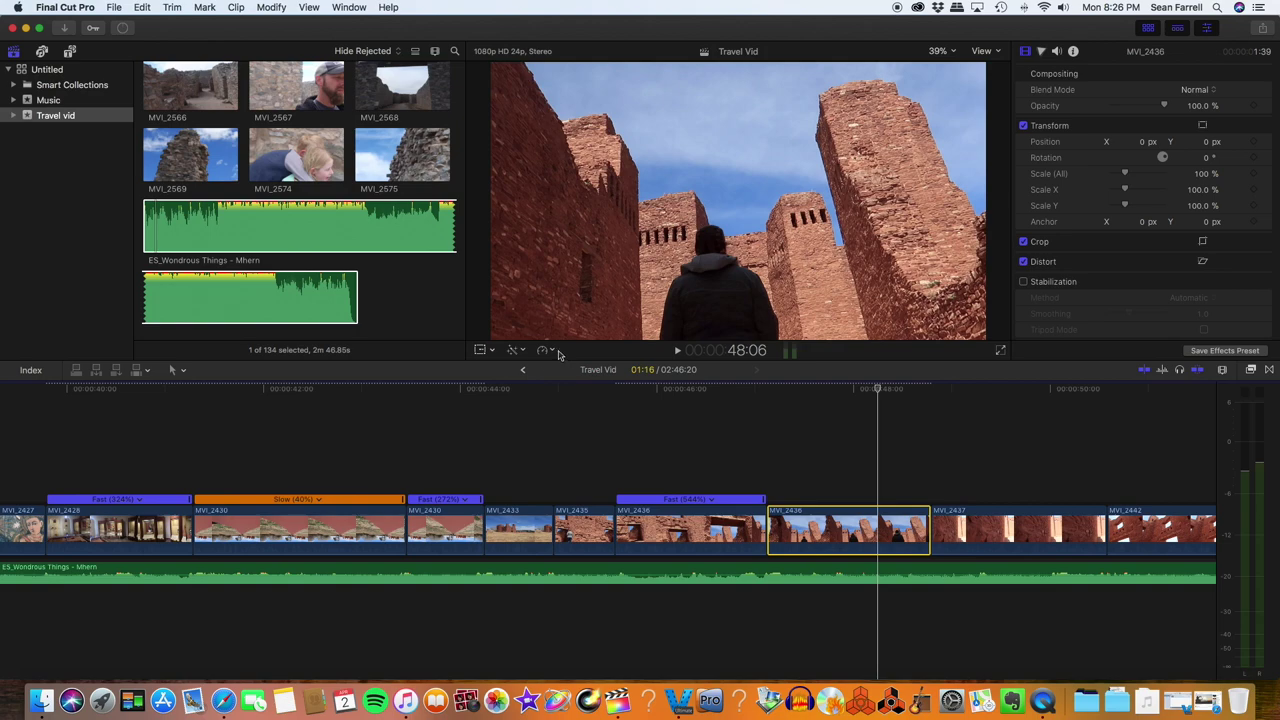
pyautogui.click(551, 352)
pyautogui.click(580, 472)
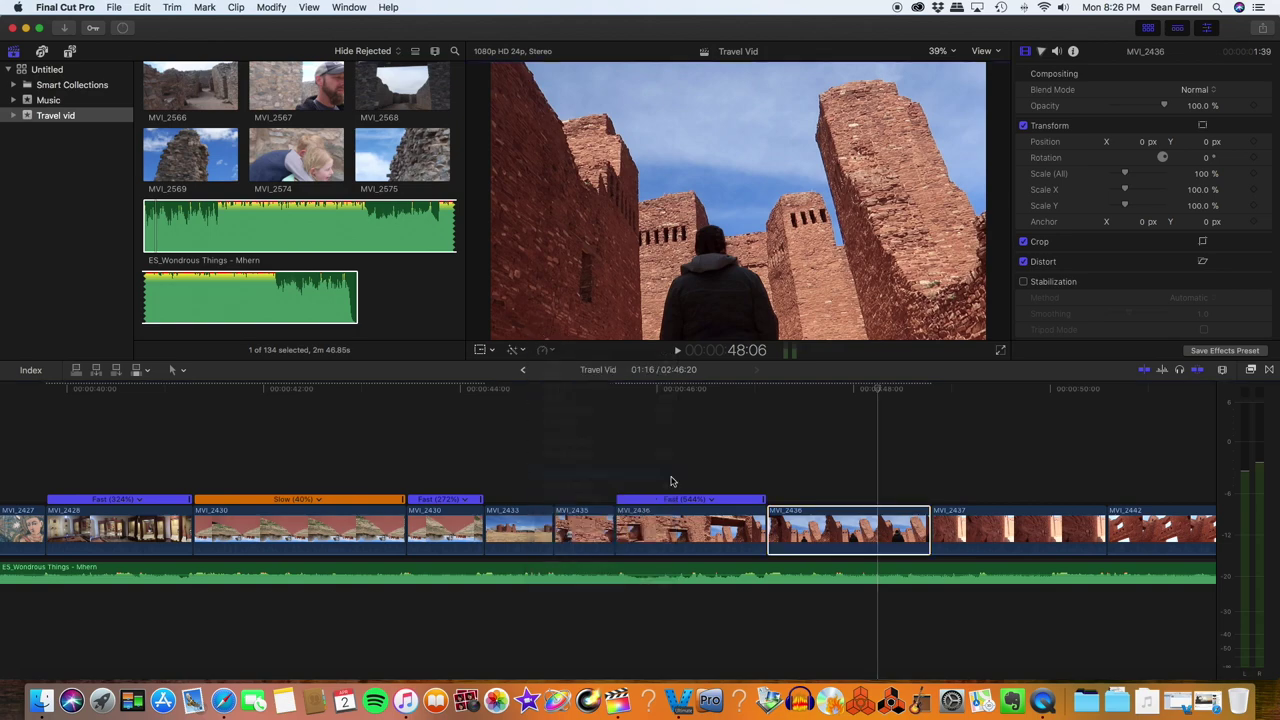
# - Play into the slowed second part of MVI_2436 and trim its end to the beat at about 48:16
pyautogui.press('space')
pyautogui.click(600, 400)
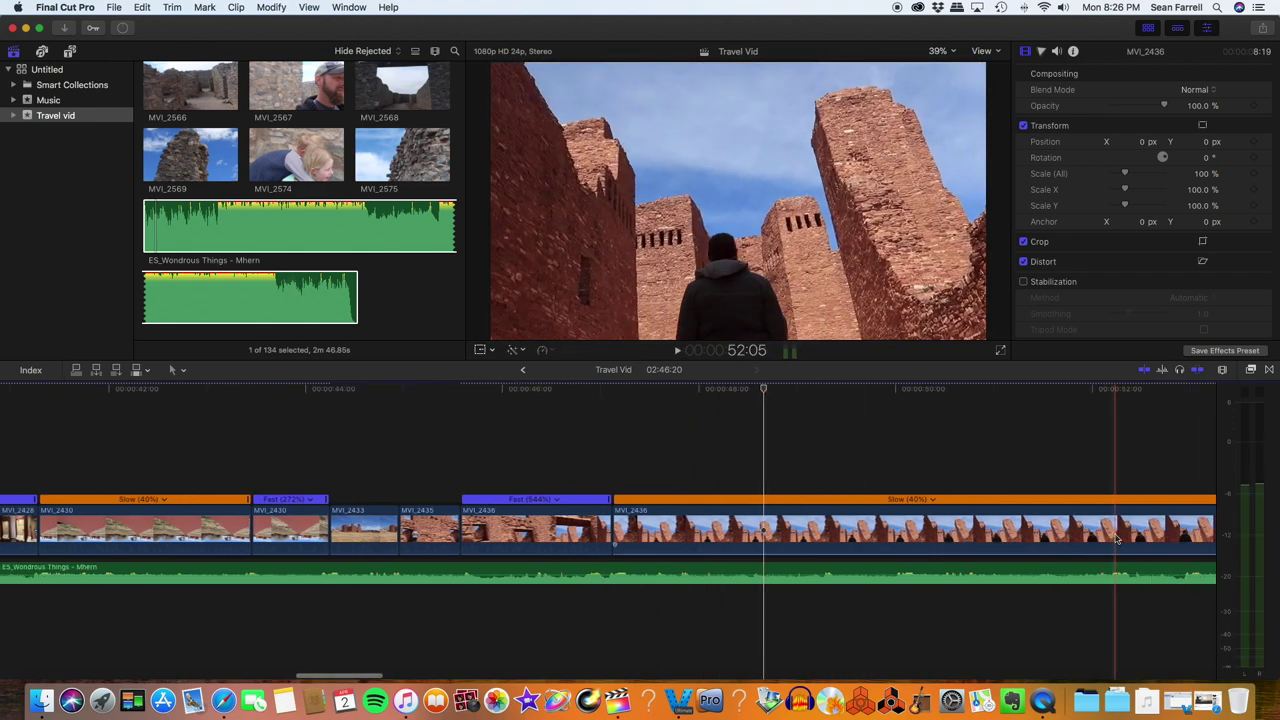
pyautogui.press('space')
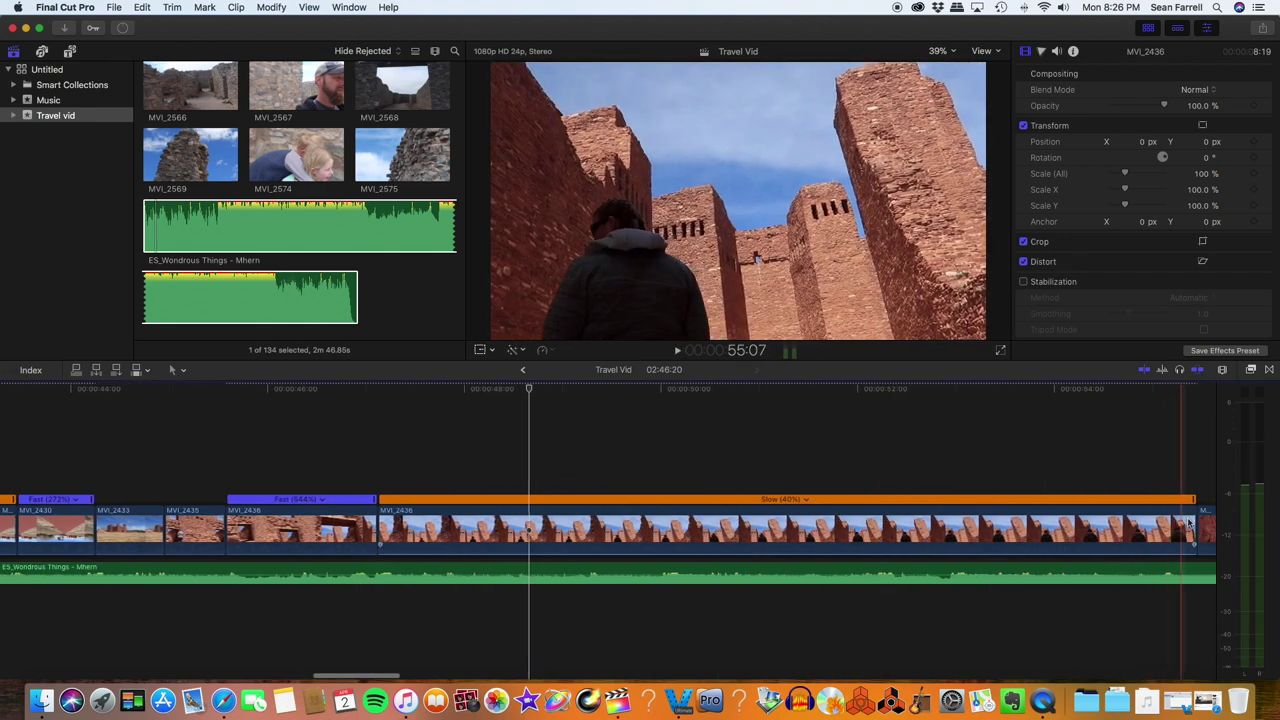
pyautogui.moveTo(1190, 525); pyautogui.dragTo(520, 527)
pyautogui.press('space')
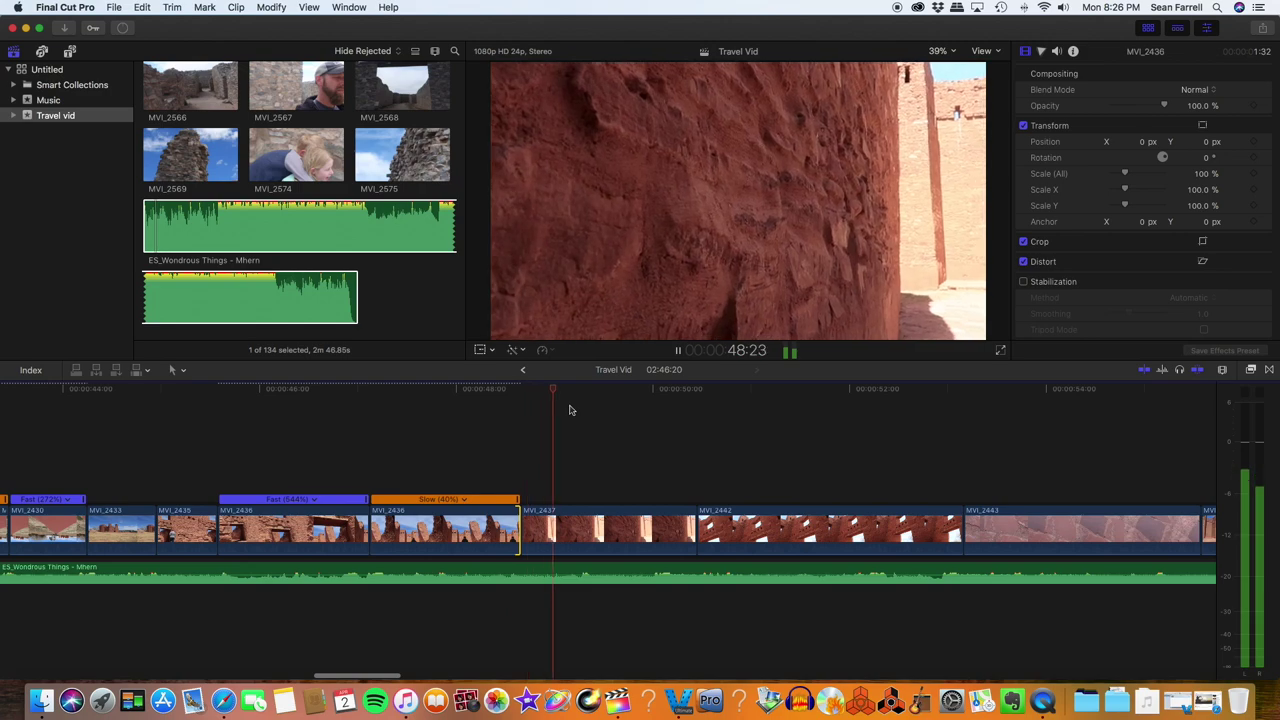
# - Trim the end of MVI_2437 back to the beat at about the 50-second mark
pyautogui.press('space')
pyautogui.moveTo(695, 527); pyautogui.dragTo(658, 527)
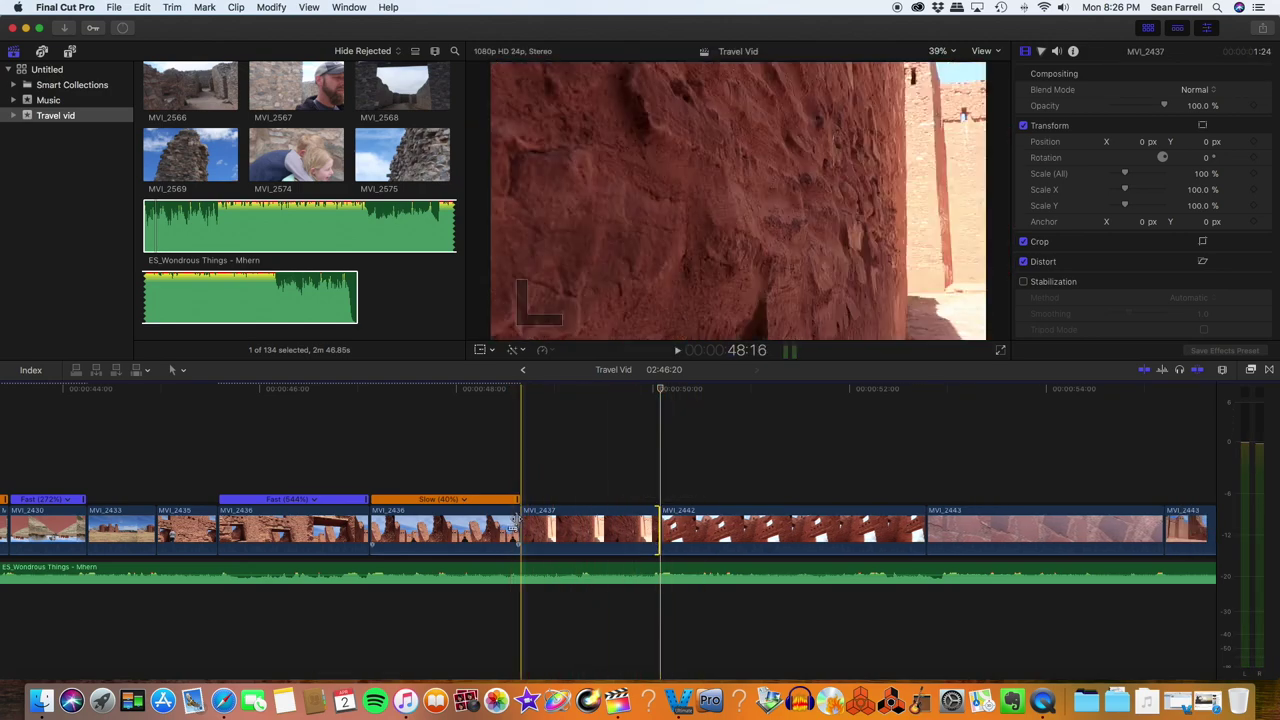
pyautogui.moveTo(658, 527)
pyautogui.mouseDown()
pyautogui.moveTo(686, 528)
pyautogui.moveTo(658, 523)
pyautogui.mouseUp()
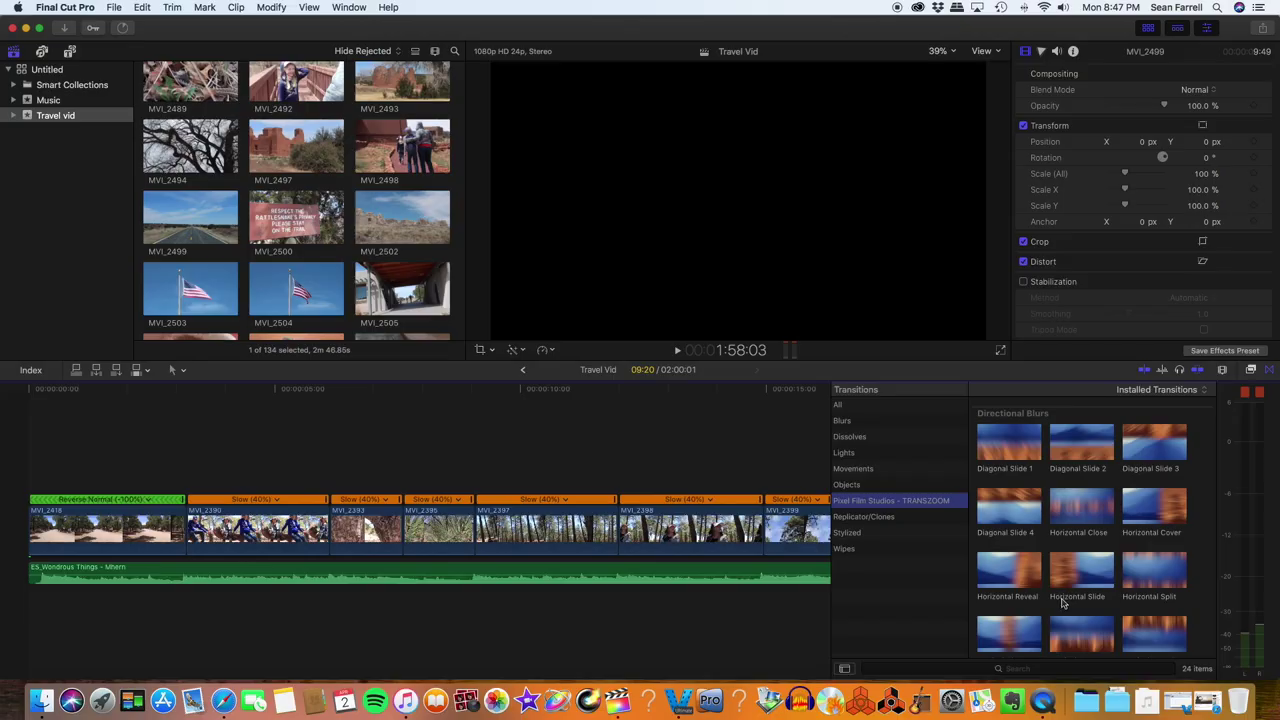
# - Add the TRANSZOOM Zoom In transition at the cut between MVI_2418 and MVI_2390
pyautogui.scroll(-1, 1063, 603)
pyautogui.scroll(-5, 1063, 603)
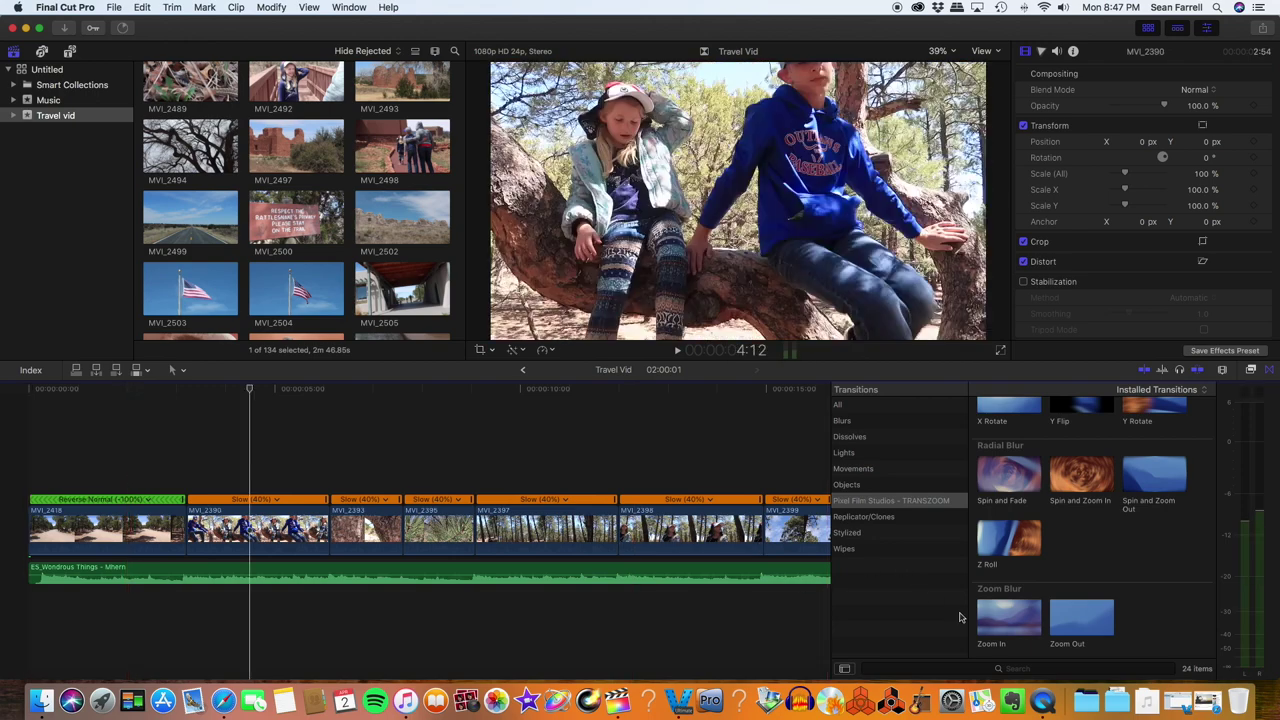
pyautogui.moveTo(1035, 624); pyautogui.dragTo(188, 525)
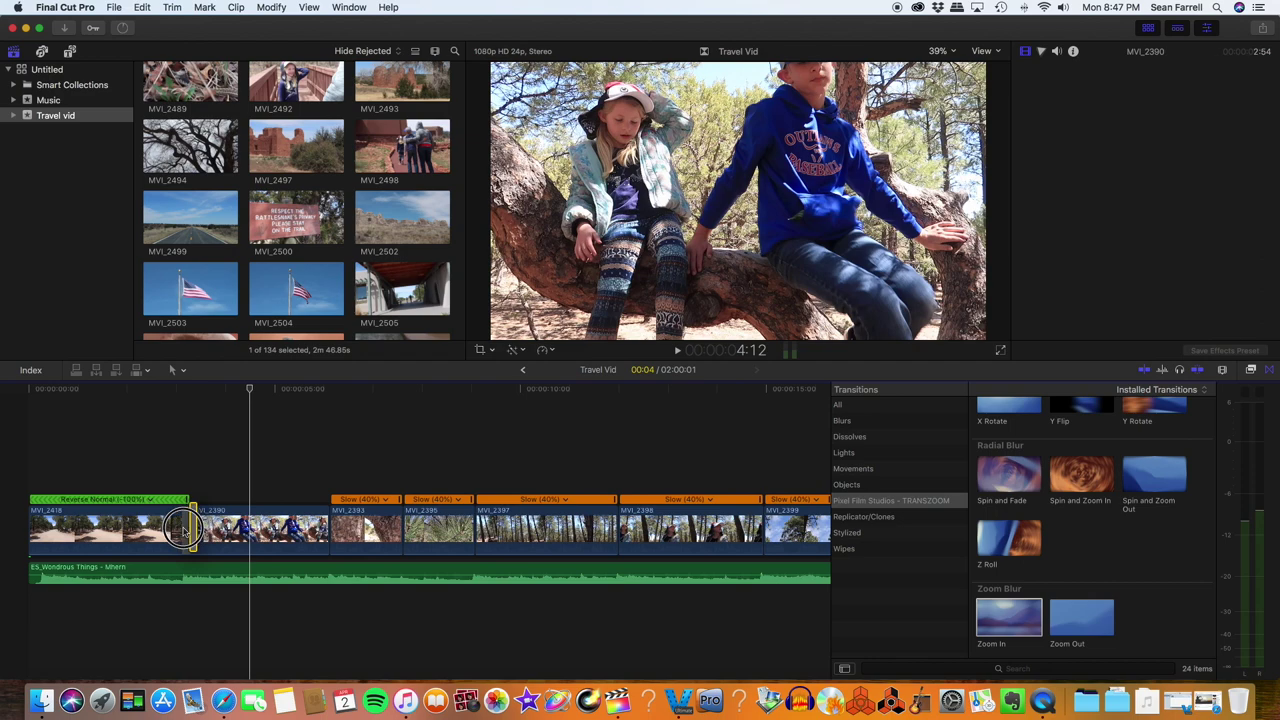
# - Play back the Zoom In transition at the cut between MVI_2418 and MVI_2390
pyautogui.press('/')
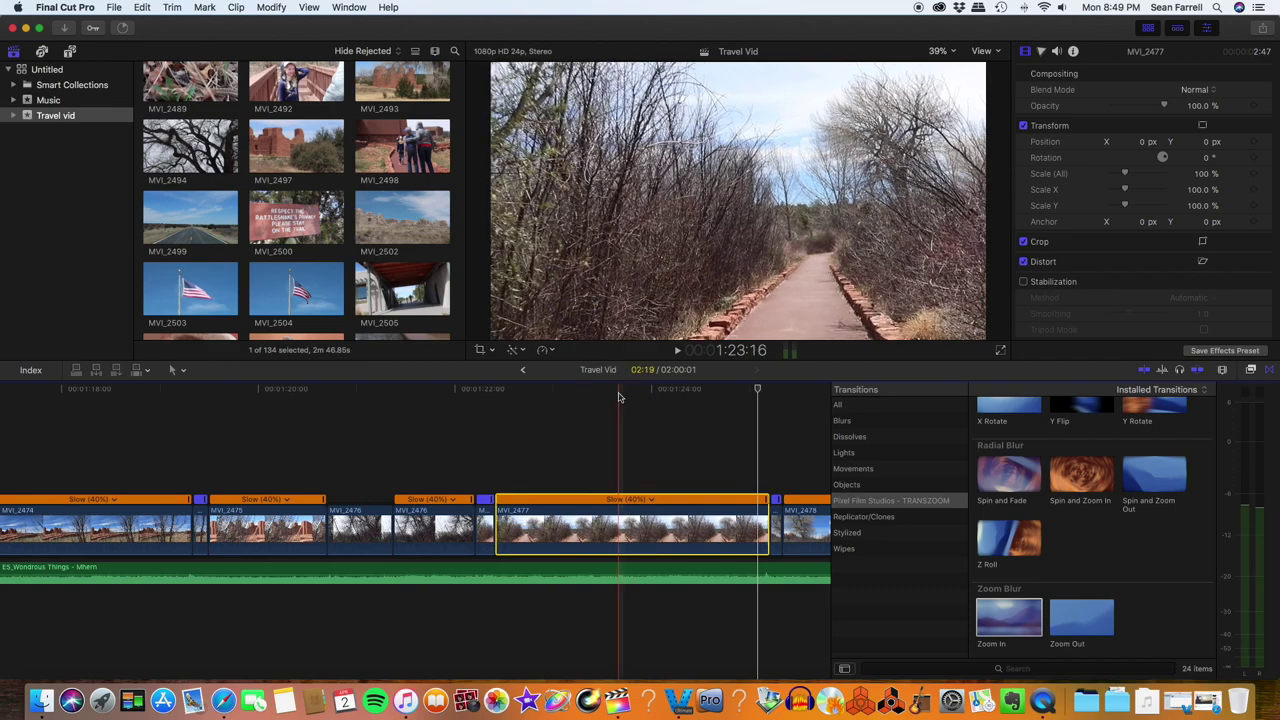
# - Apply a Ken Burns crop to MVI_2477 and swap its start and end frames for a zoom-out
pyautogui.click(617, 390)
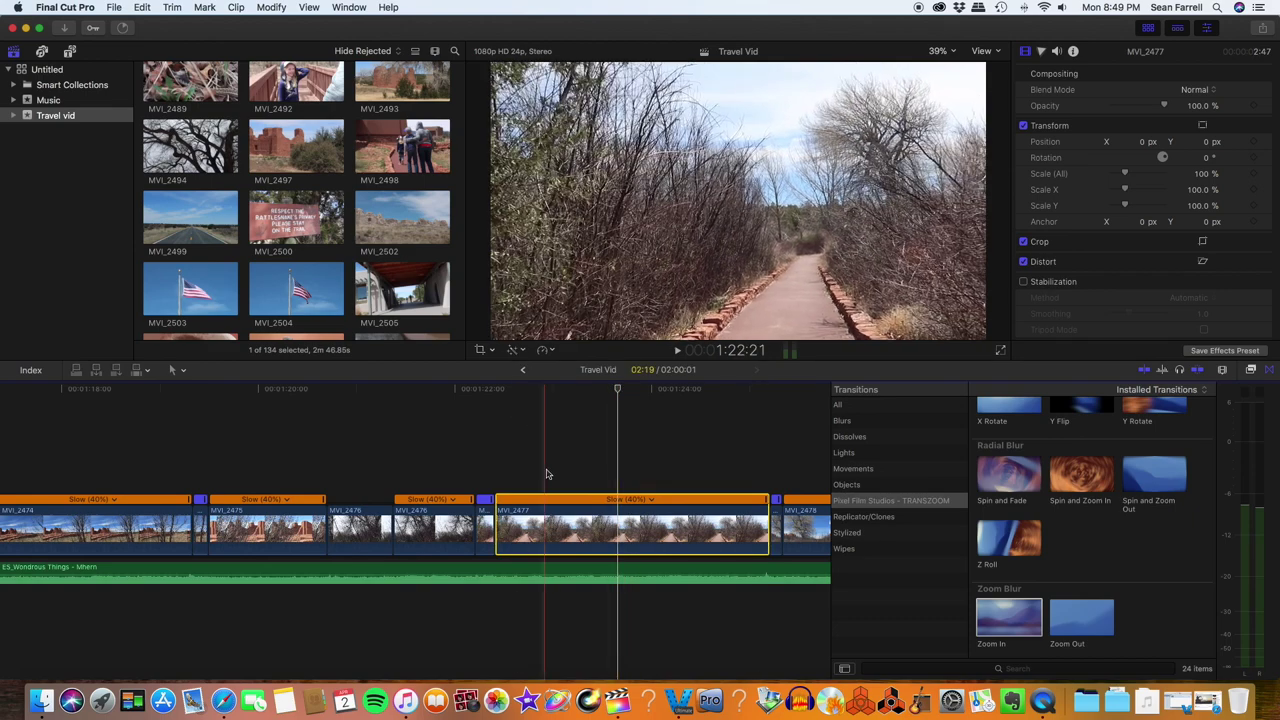
pyautogui.click(563, 390)
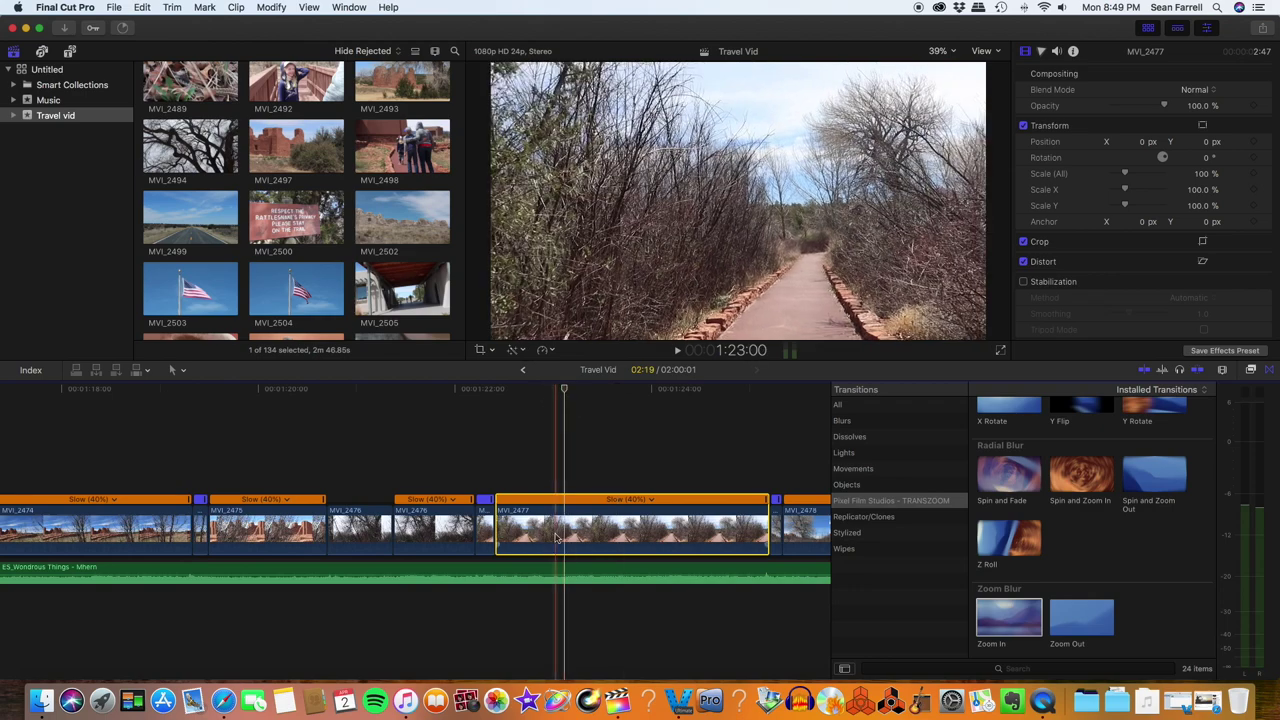
pyautogui.click(486, 349)
pyautogui.click(510, 381)
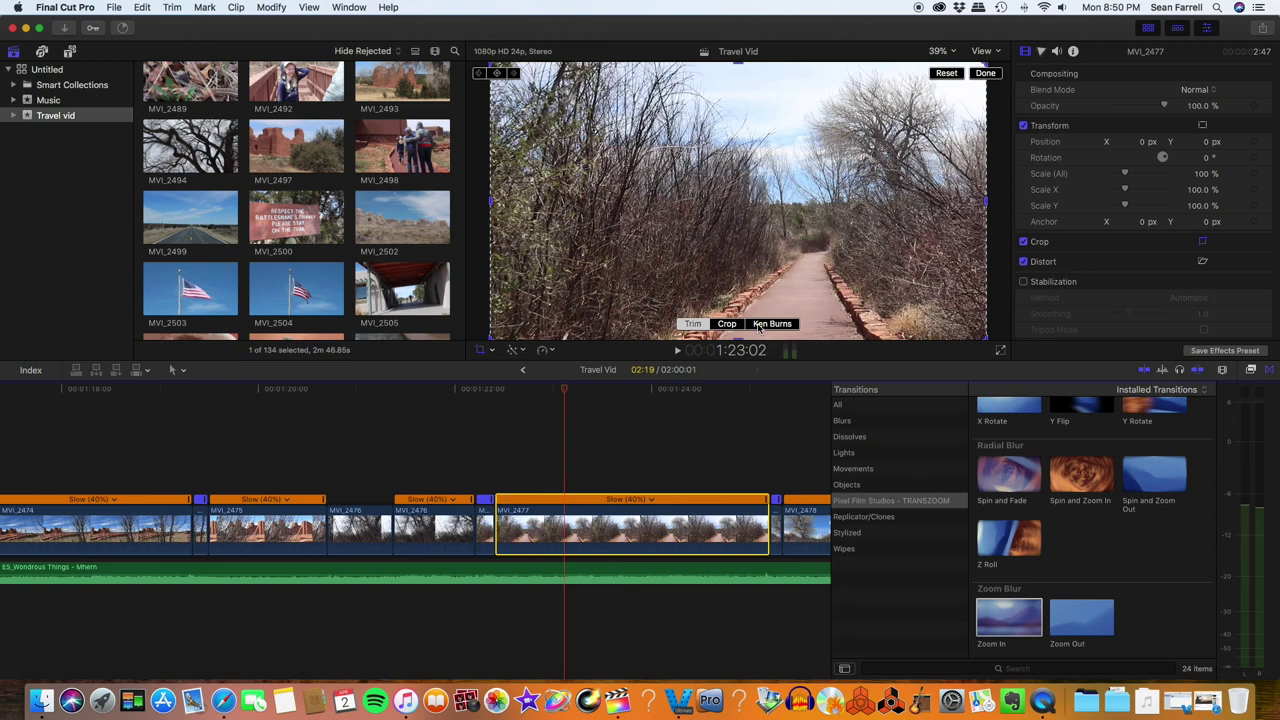
pyautogui.click(762, 323)
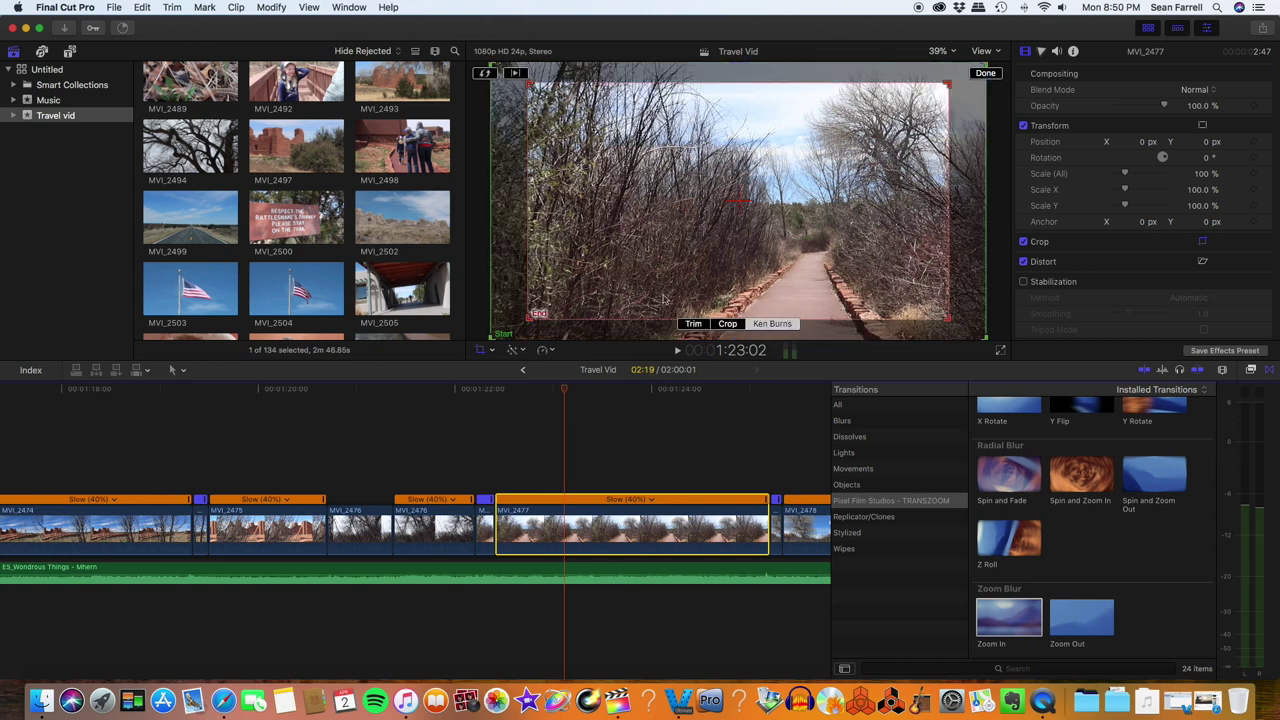
pyautogui.click(484, 73)
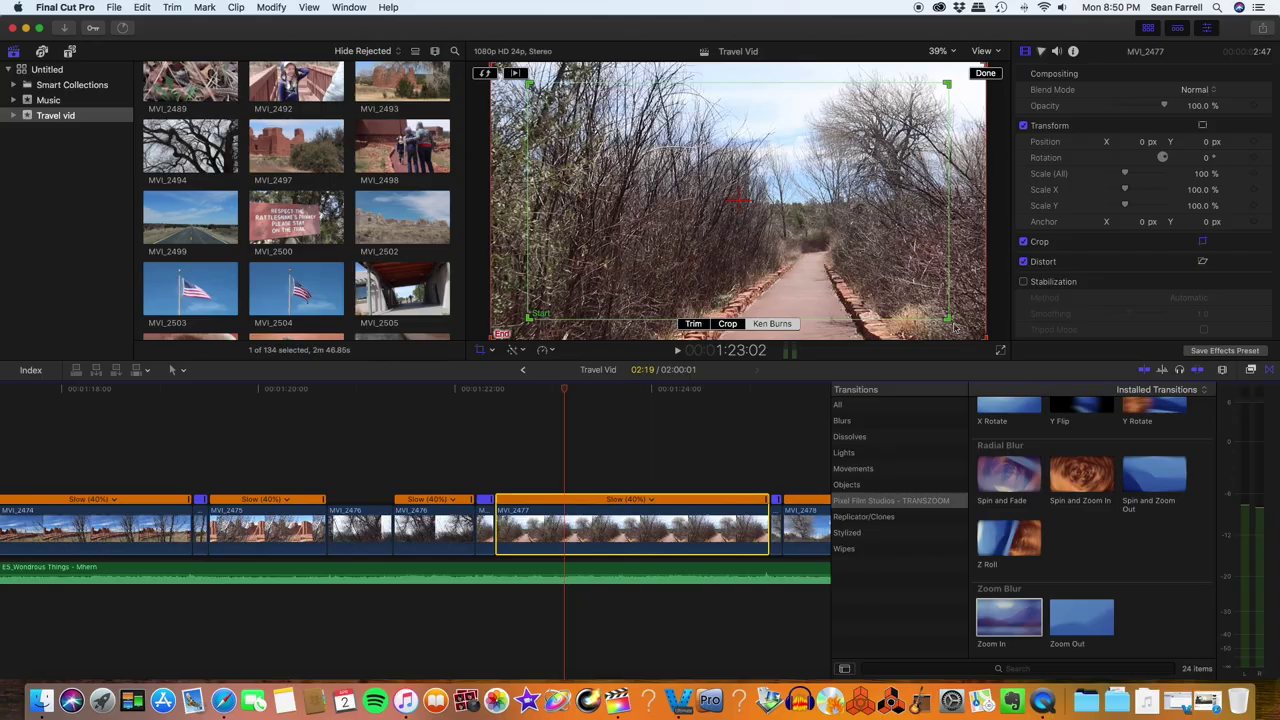
# - Shrink the Ken Burns start frame to about two-thirds of the picture width, apply it, and play the zoom-out from just before MVI_2477
pyautogui.moveTo(948, 318); pyautogui.dragTo(857, 272)
pyautogui.moveTo(720, 194); pyautogui.dragTo(746, 212)
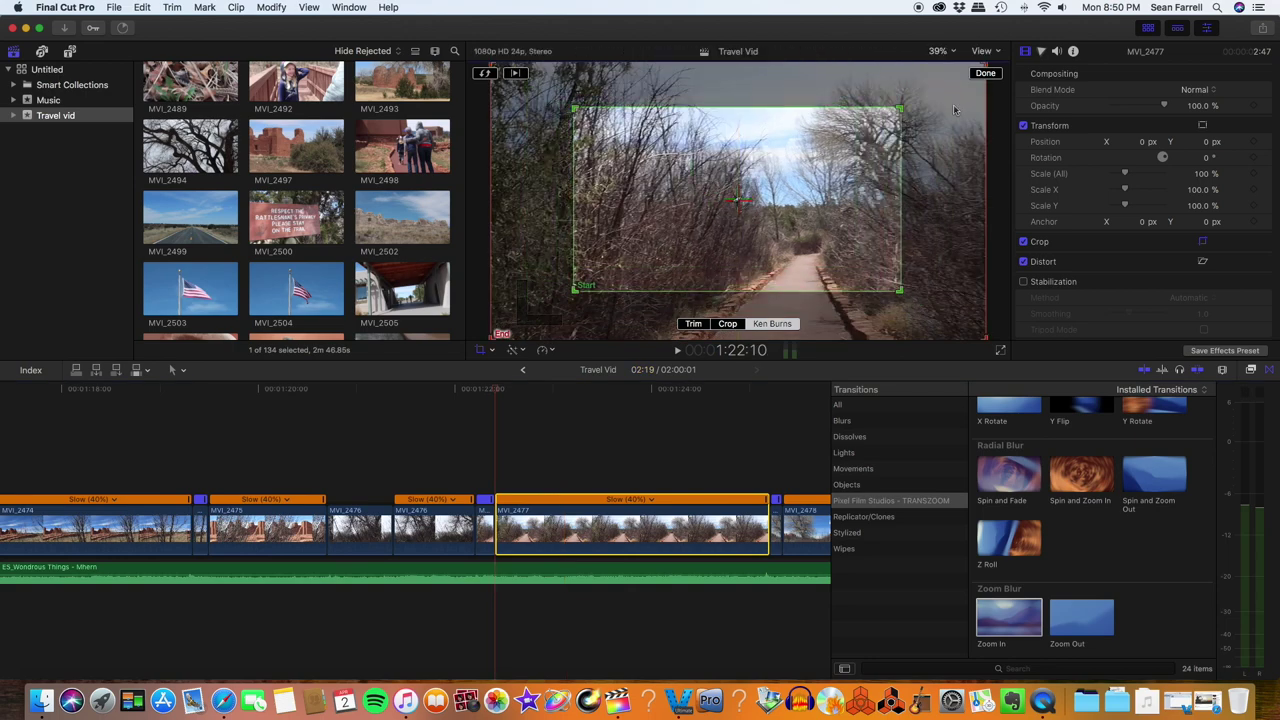
pyautogui.click(987, 75)
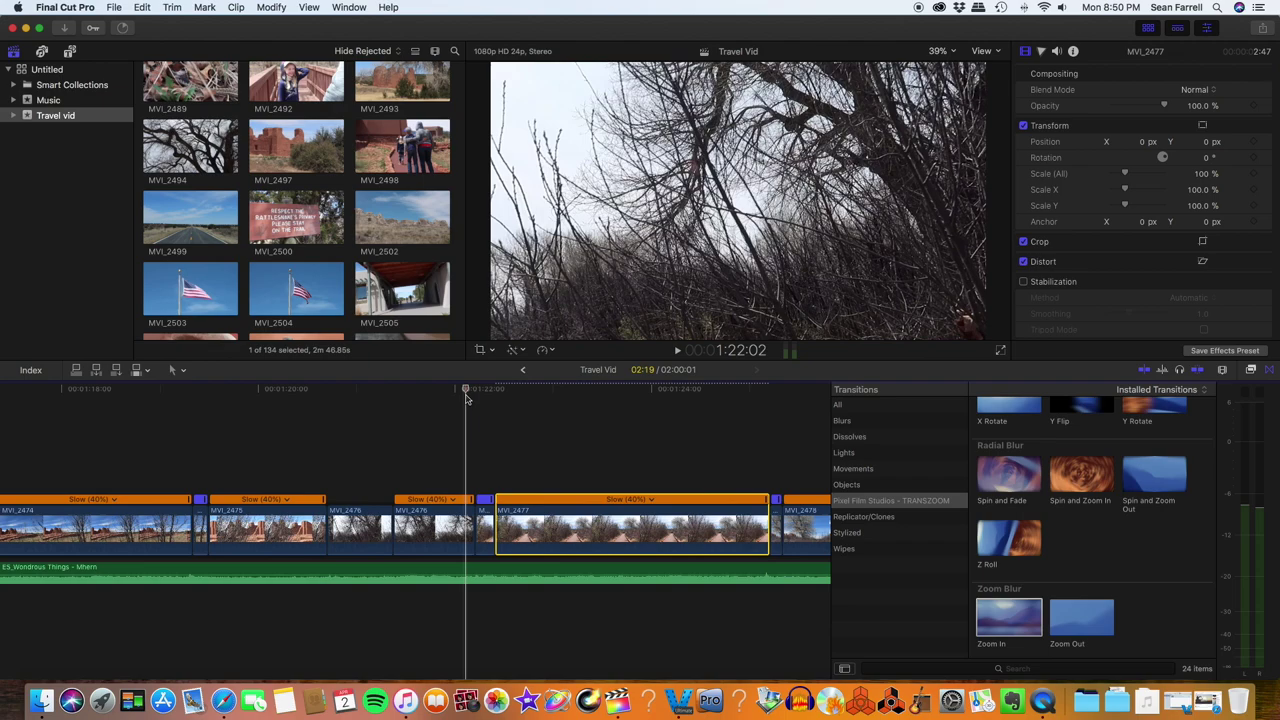
pyautogui.press('space')
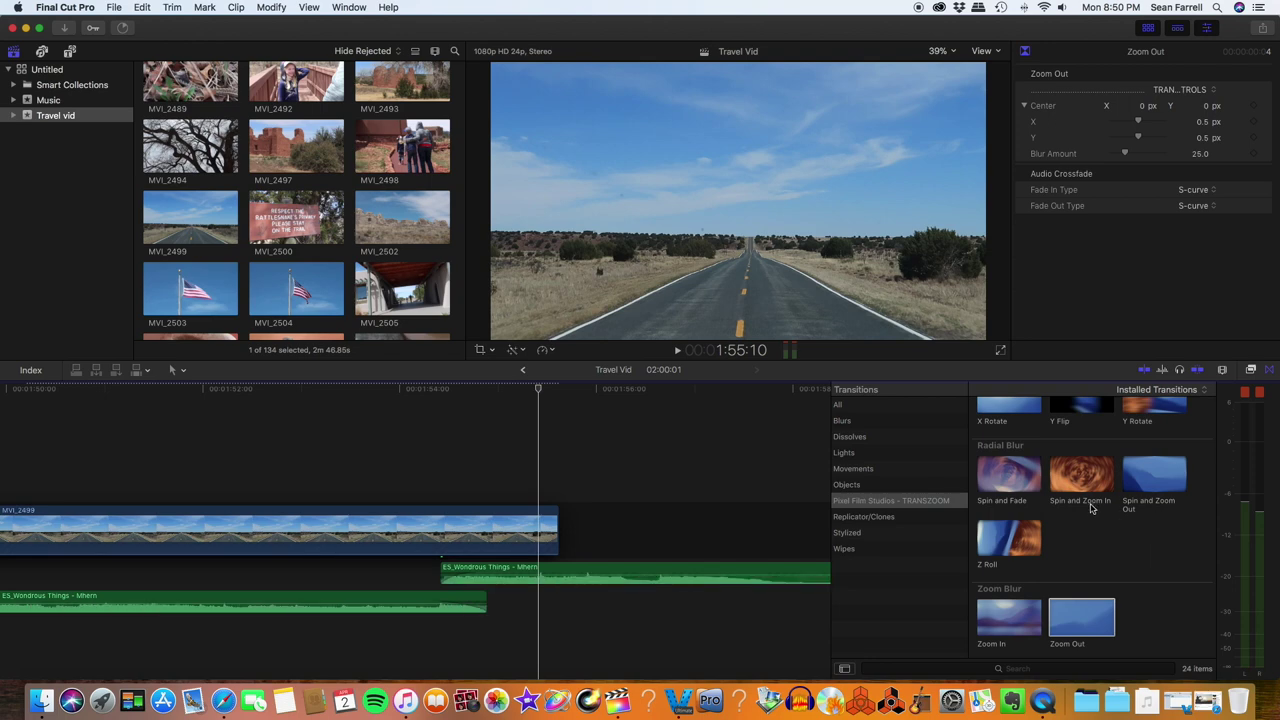
# - Add a Cross Dissolve at the end of MVI_2499 and shorten it to 19 frames
pyautogui.scroll(5, 1091, 510)
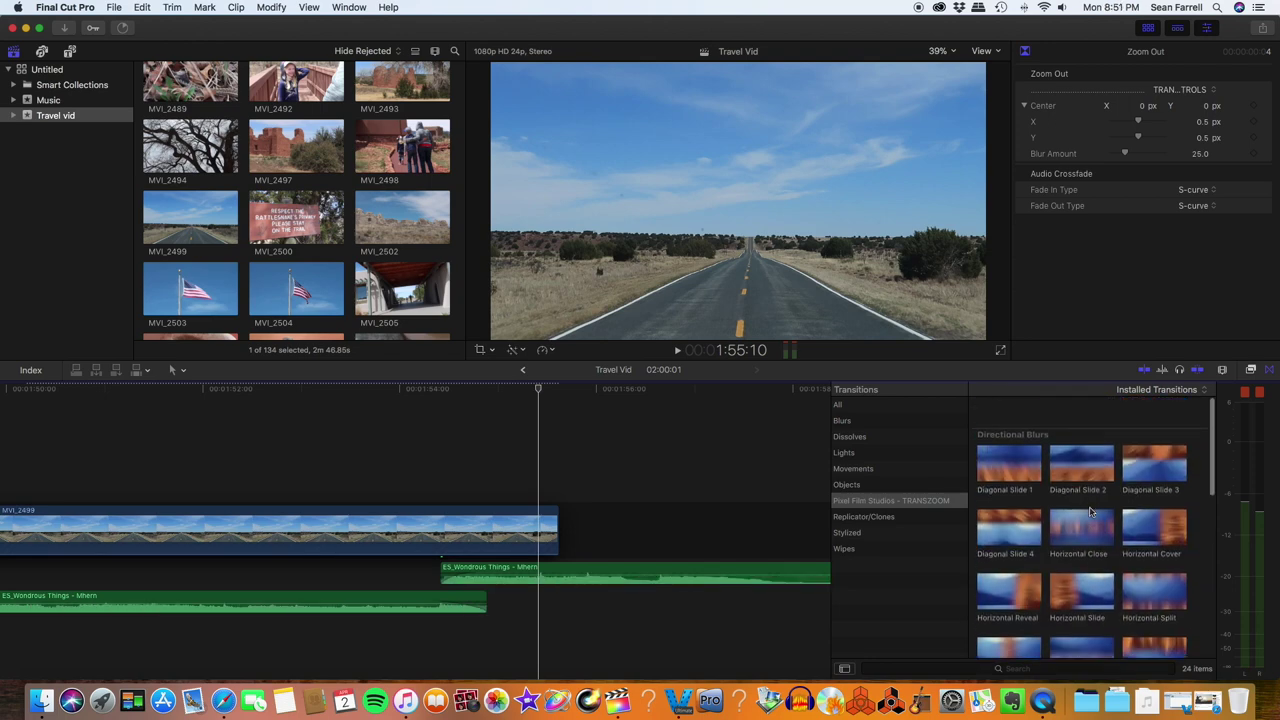
pyautogui.click(839, 404)
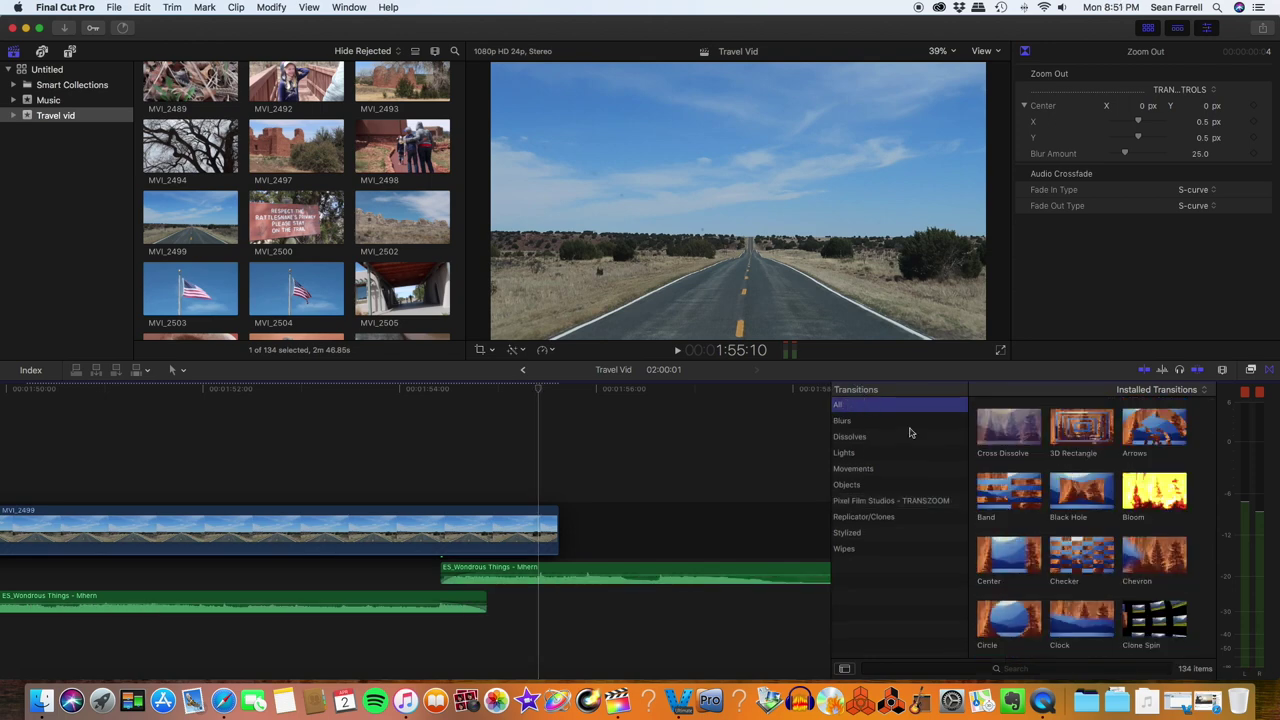
pyautogui.moveTo(1007, 428); pyautogui.dragTo(555, 530)
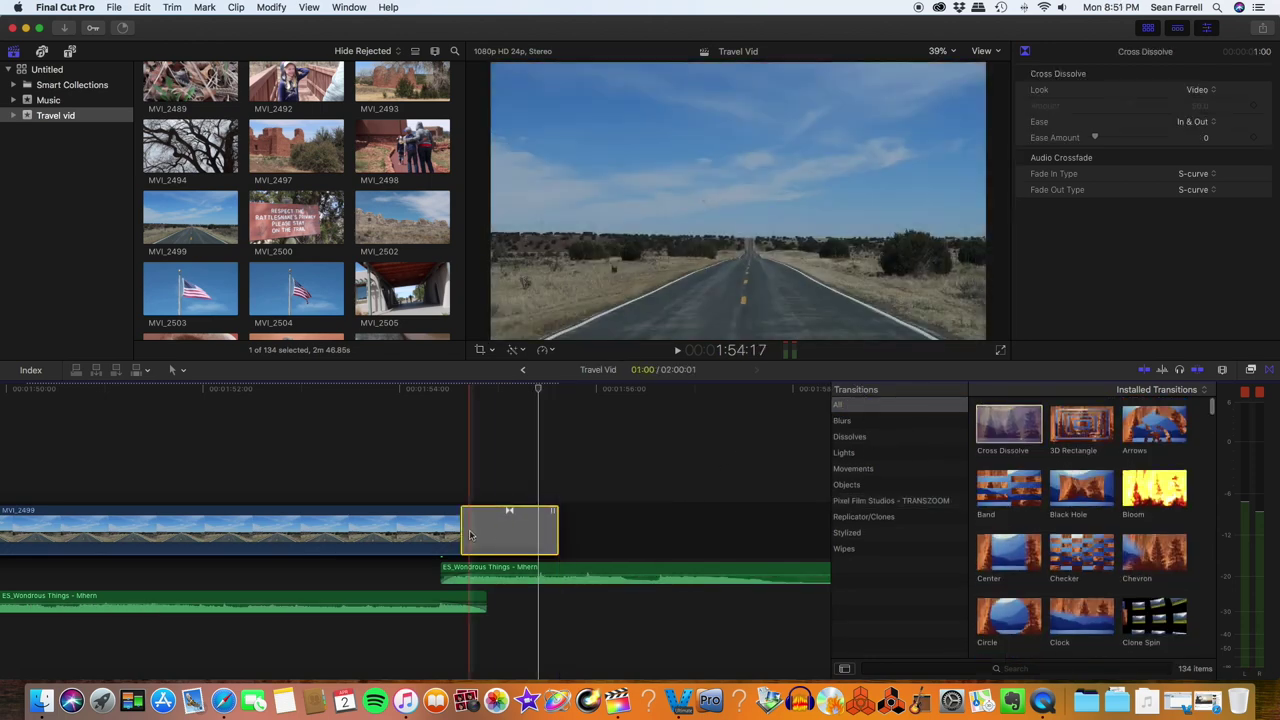
pyautogui.moveTo(470, 535); pyautogui.dragTo(483, 535)
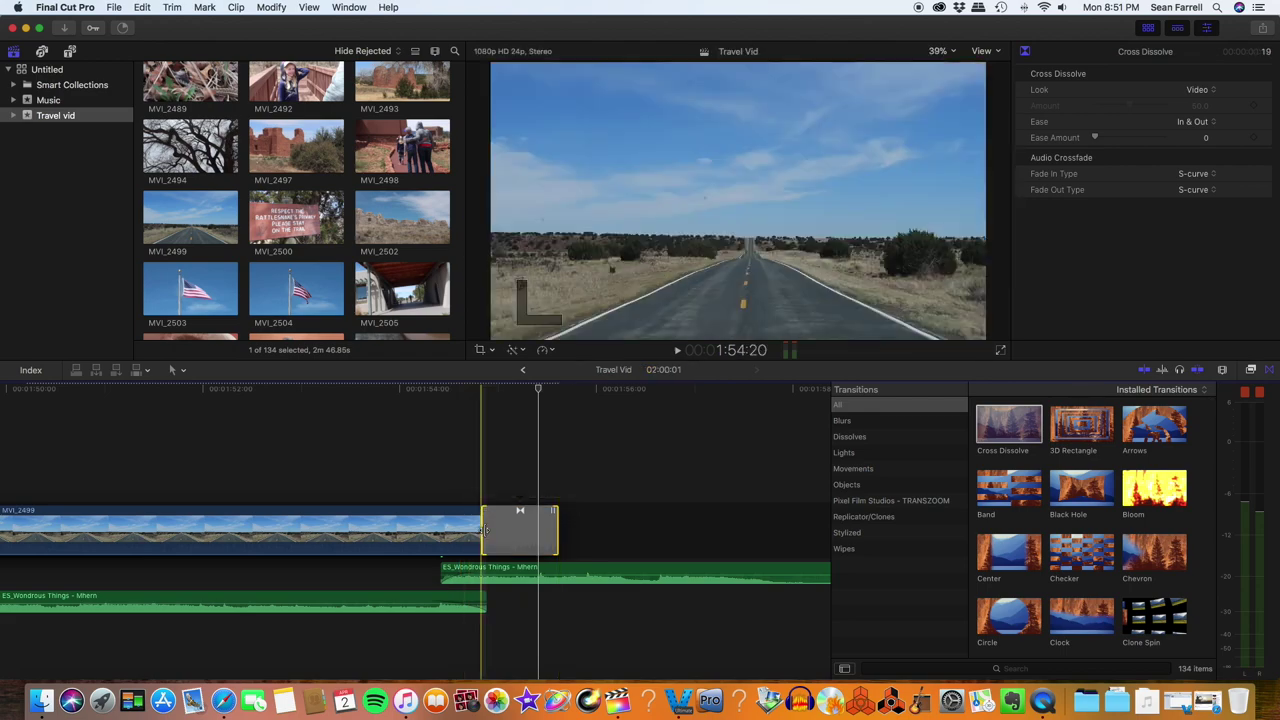
# - Combine all the selected video clips in the timeline into a compound clip named Travel Vid Clip in the Travel vid event
pyautogui.hscroll(-5, 485, 535)
pyautogui.scroll(-5, 485, 535)
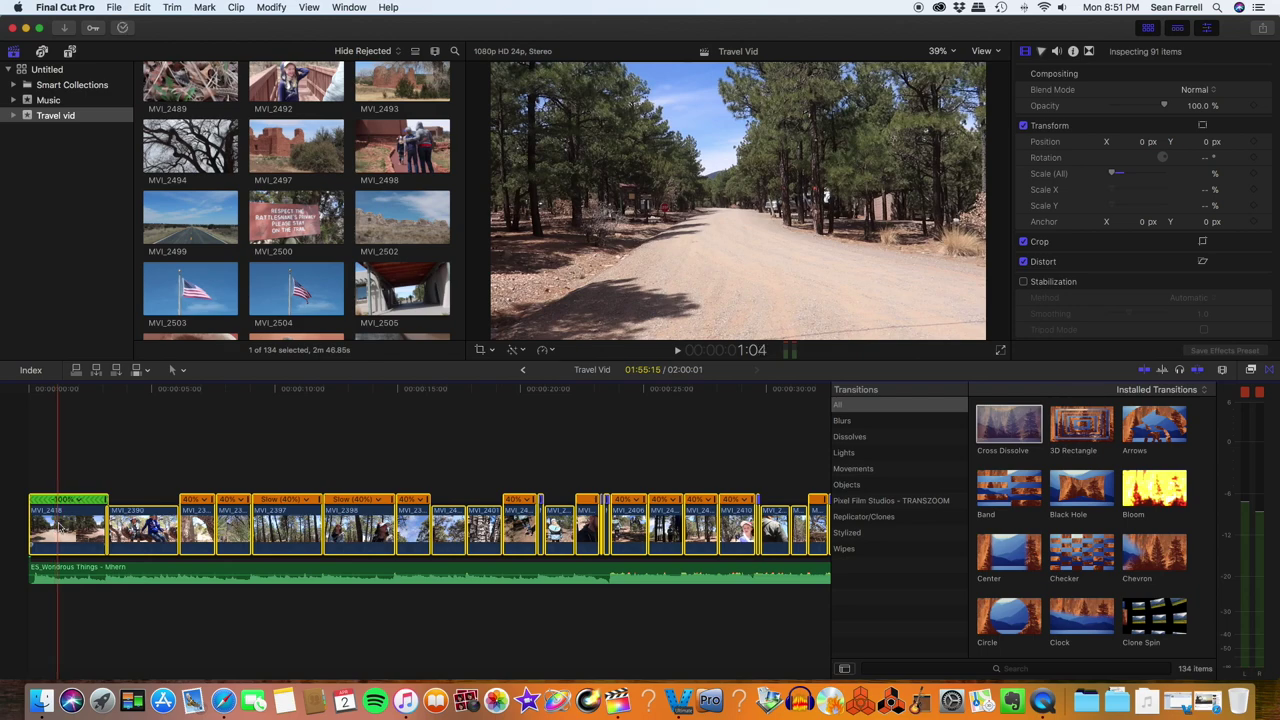
pyautogui.rightClick(75, 525)
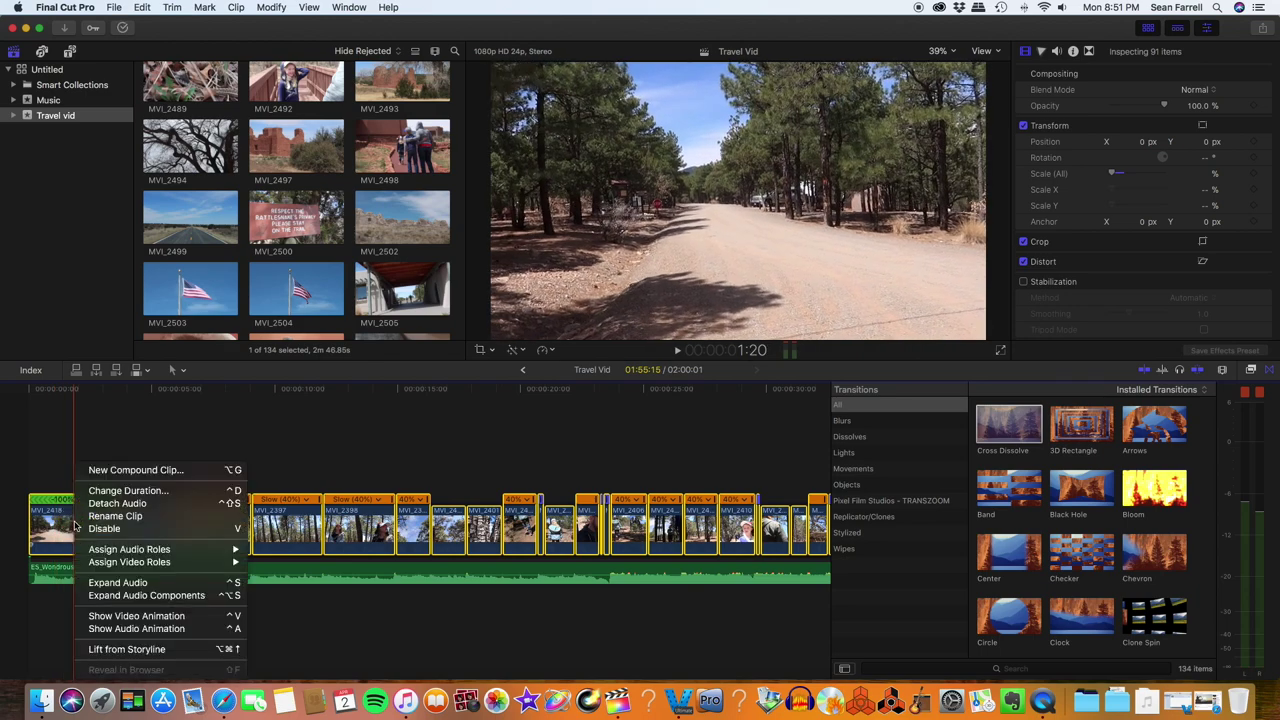
pyautogui.click(110, 471)
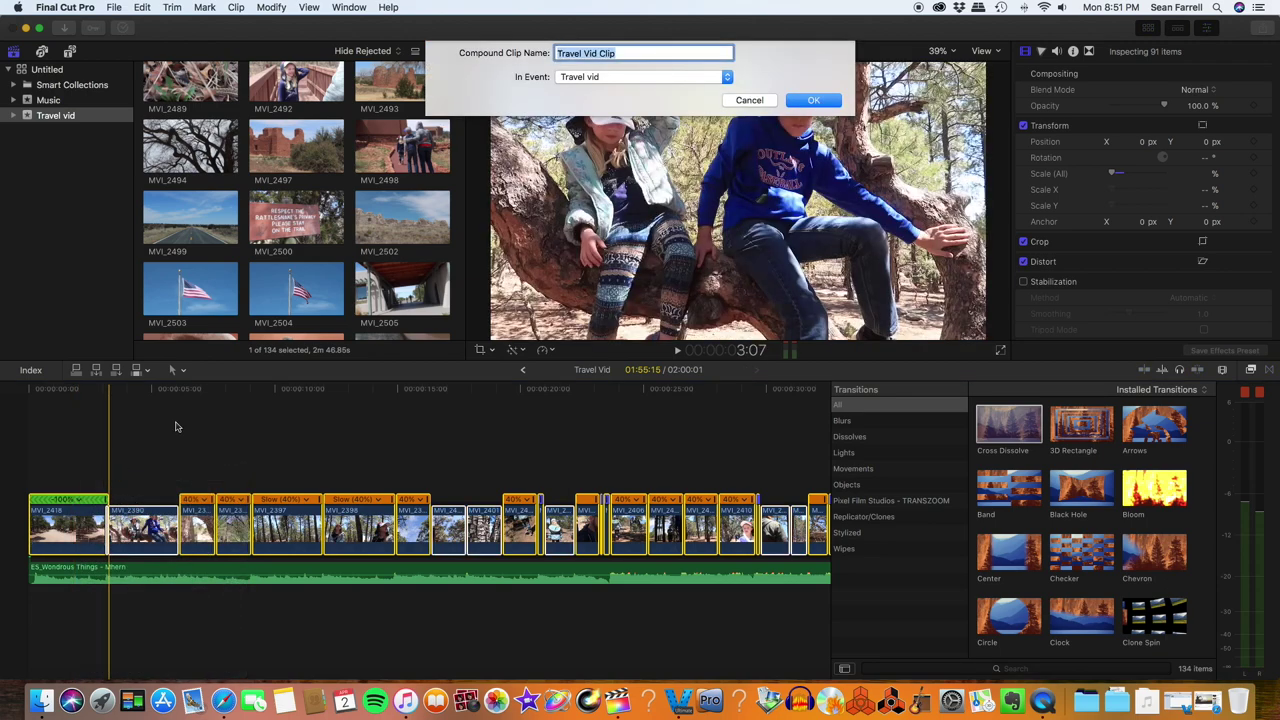
pyautogui.click(812, 101)
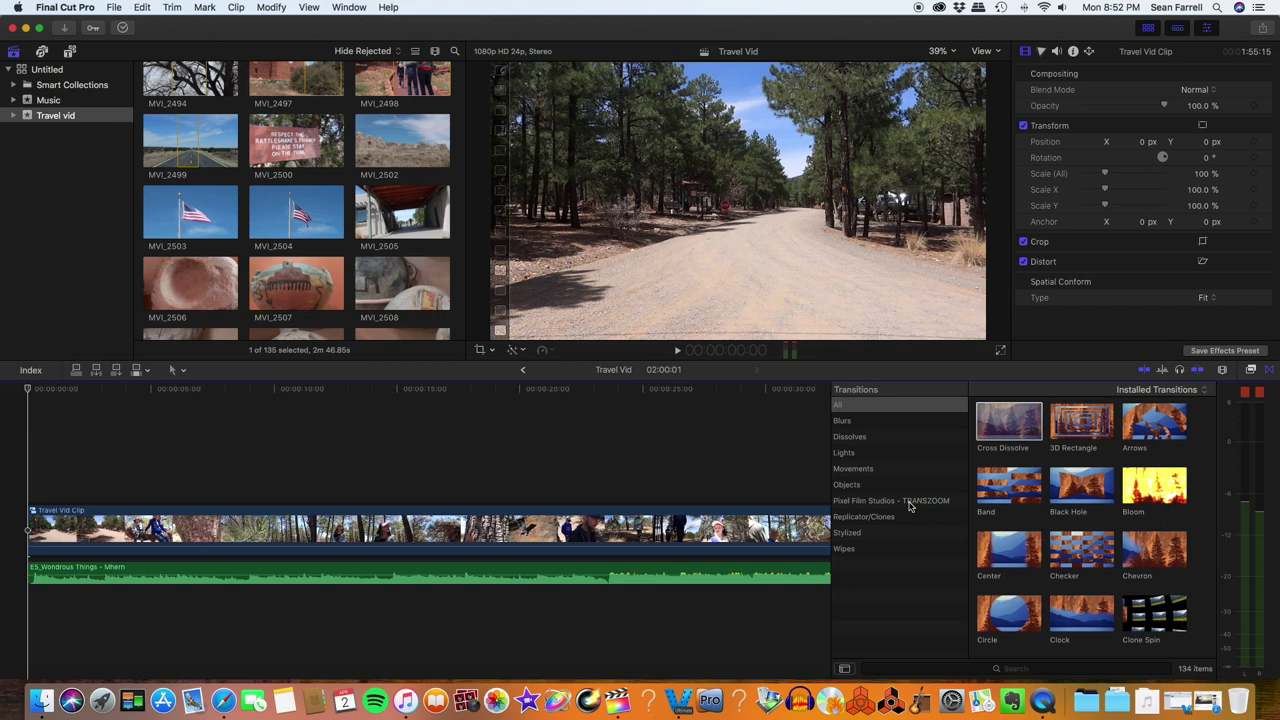
# - Apply the FCPX LUT Cinematic Volume 3 effect to Travel Vid Clip and show its settings with the playhead at about 3:05
pyautogui.click(1252, 372)
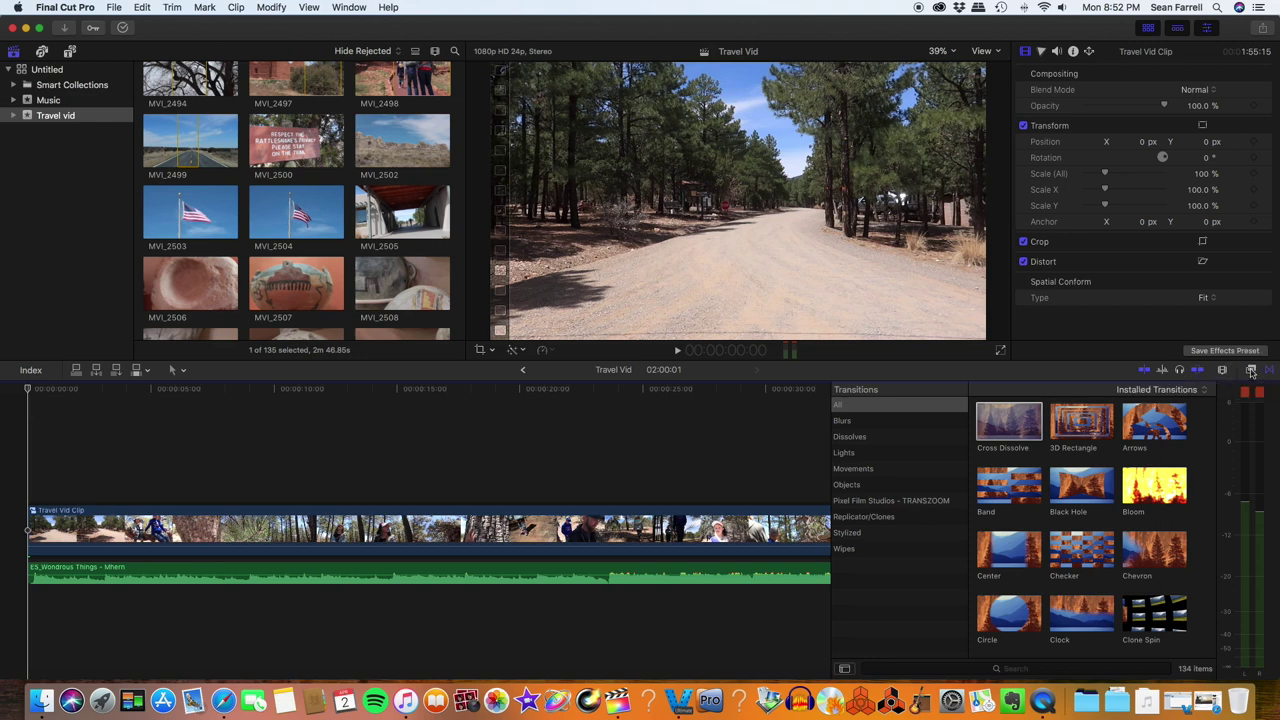
pyautogui.scroll(-3, 912, 593)
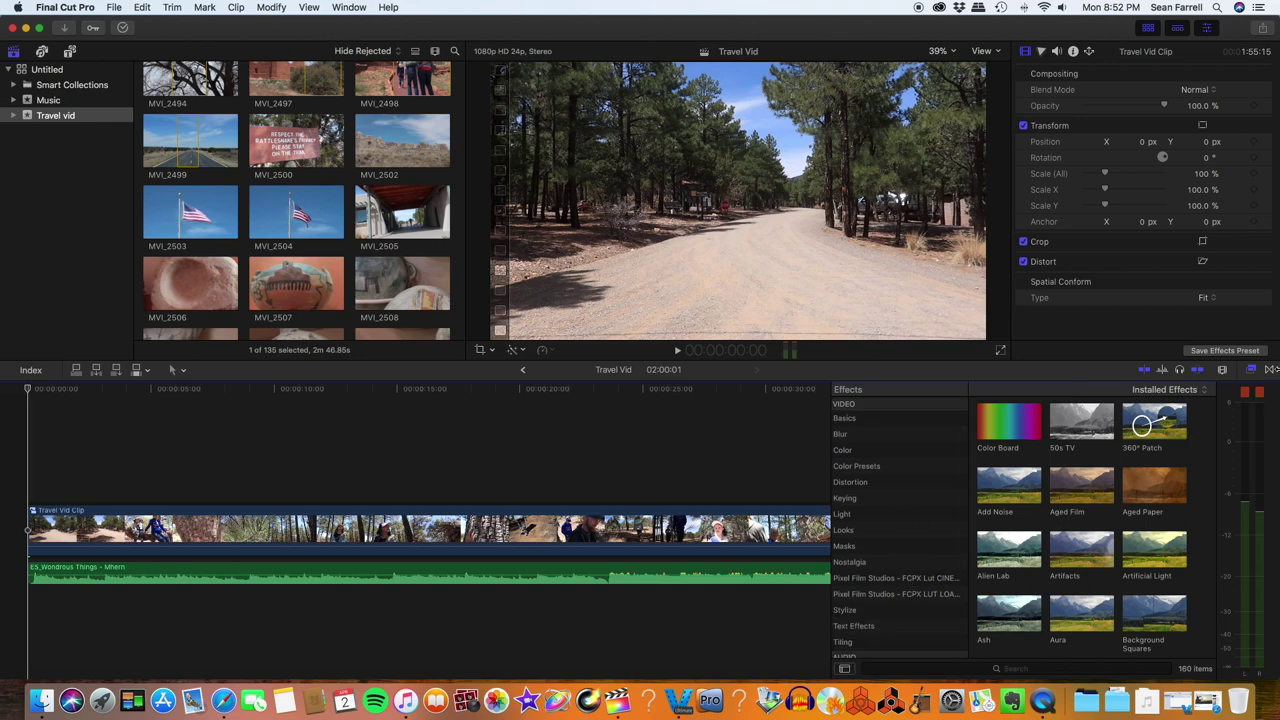
pyautogui.click(925, 580)
pyautogui.click(997, 452)
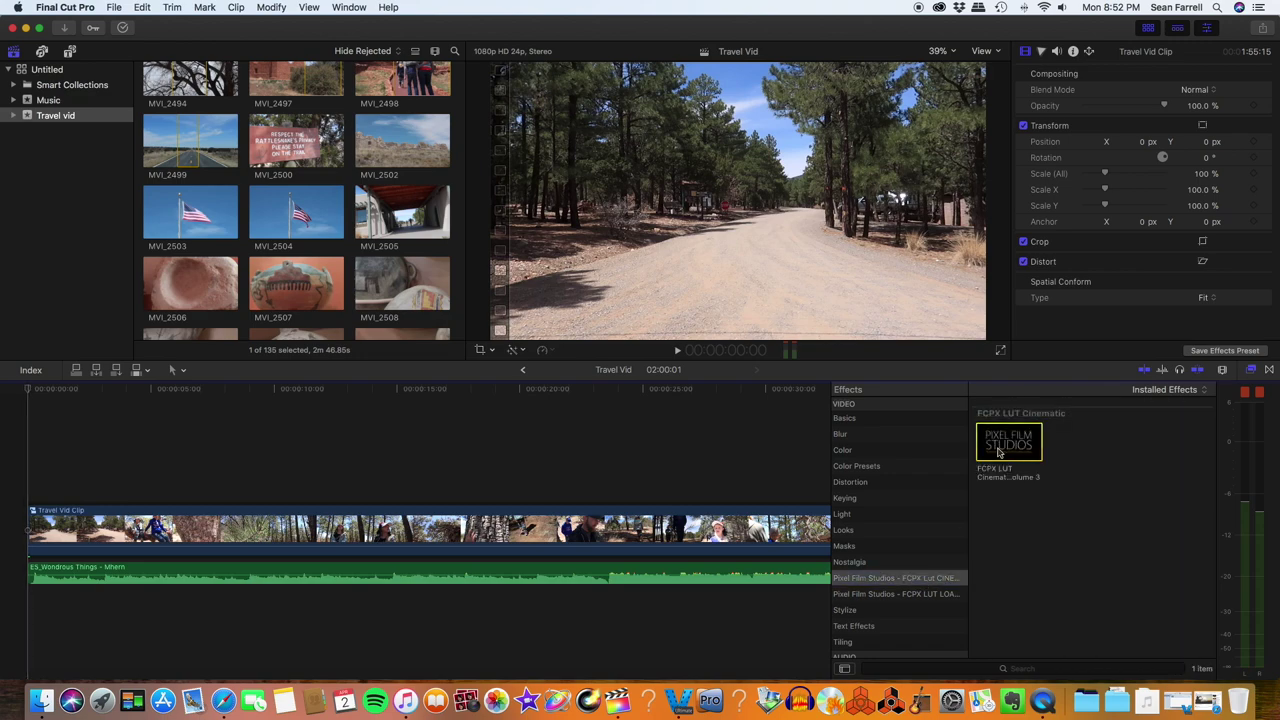
pyautogui.moveTo(997, 452); pyautogui.dragTo(596, 524)
pyautogui.click(120, 514)
pyautogui.click(107, 392)
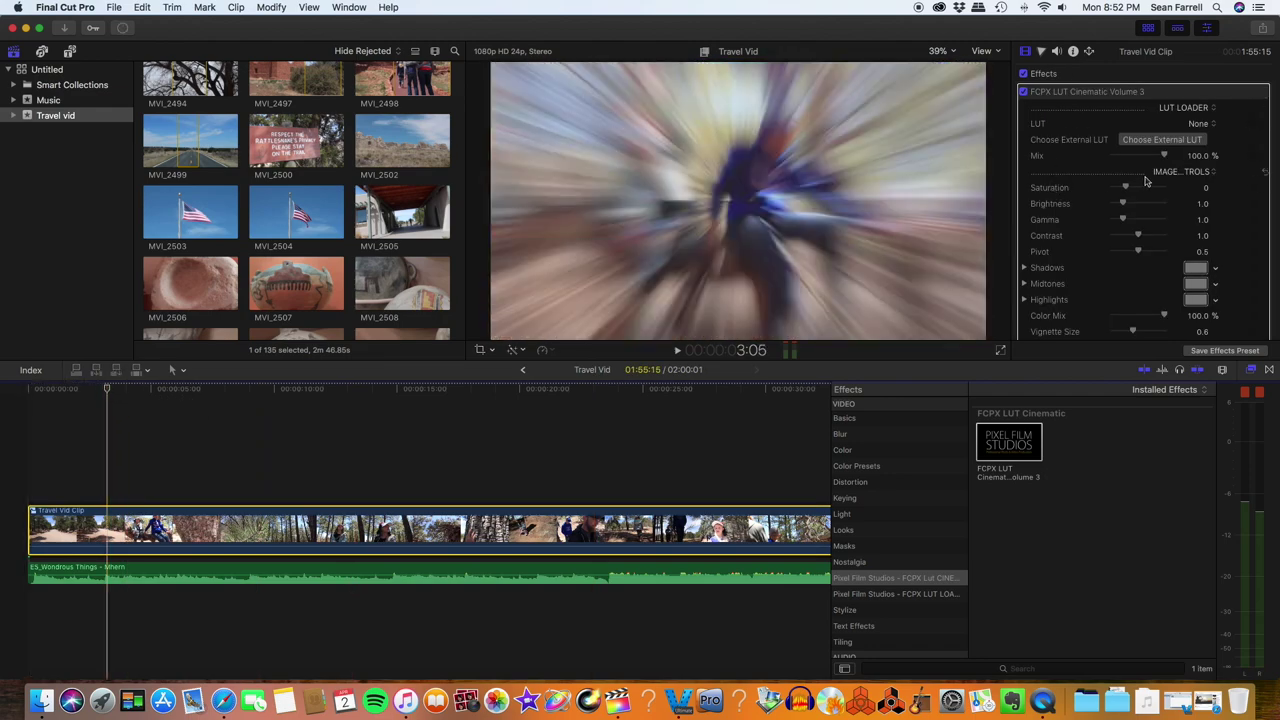
# - Set the effect's LUT to Rec709 > PFS Cinematic Earth.cube and play the compound clip from the start
pyautogui.click(1200, 124)
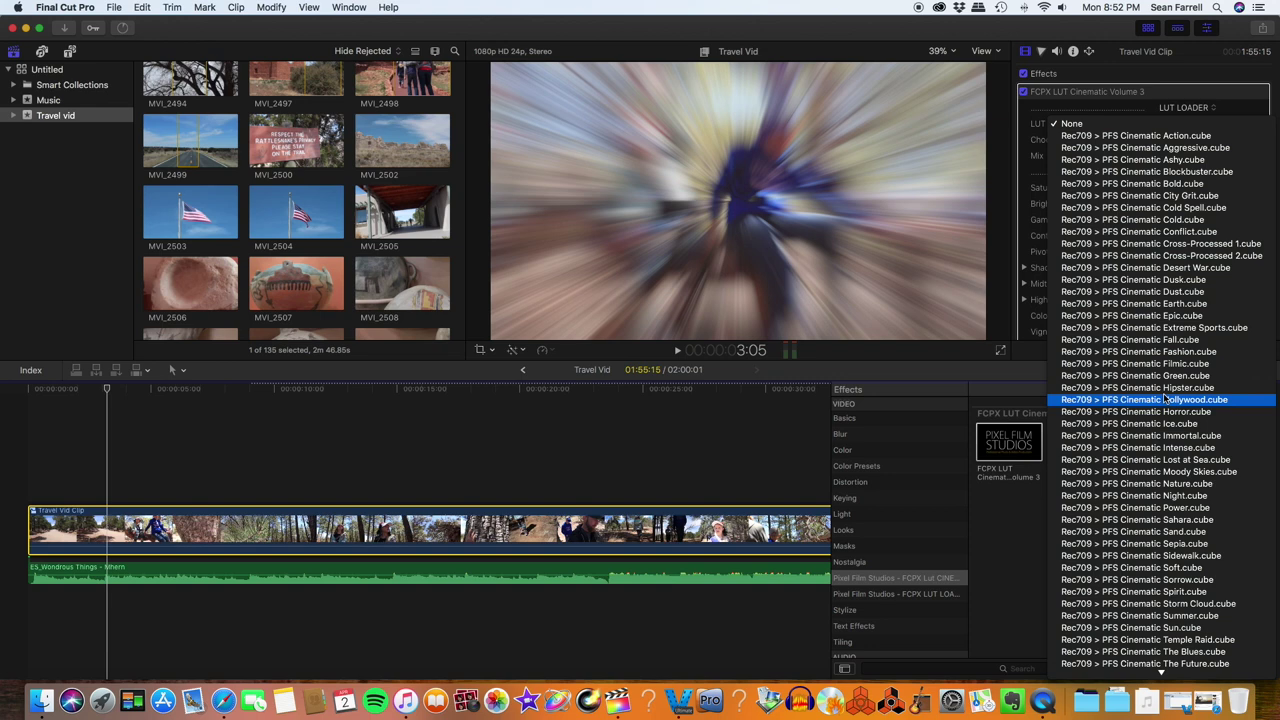
pyautogui.click(1172, 302)
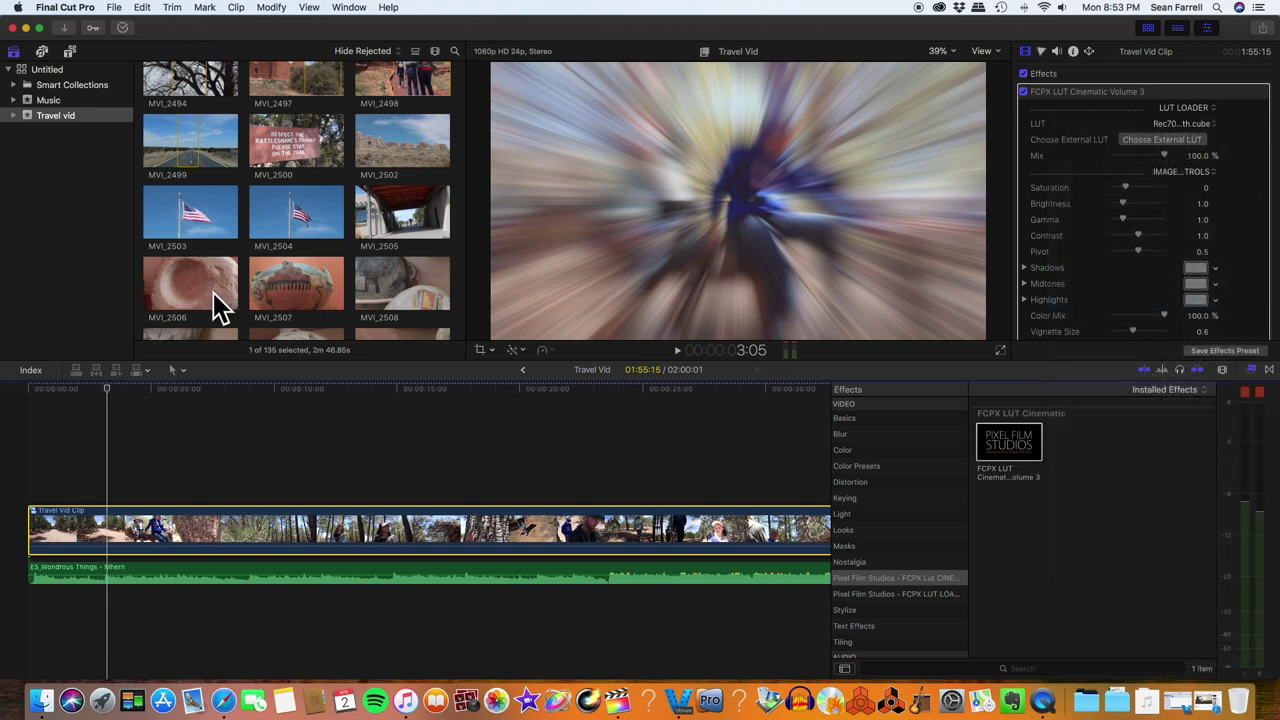
pyautogui.click(30, 393)
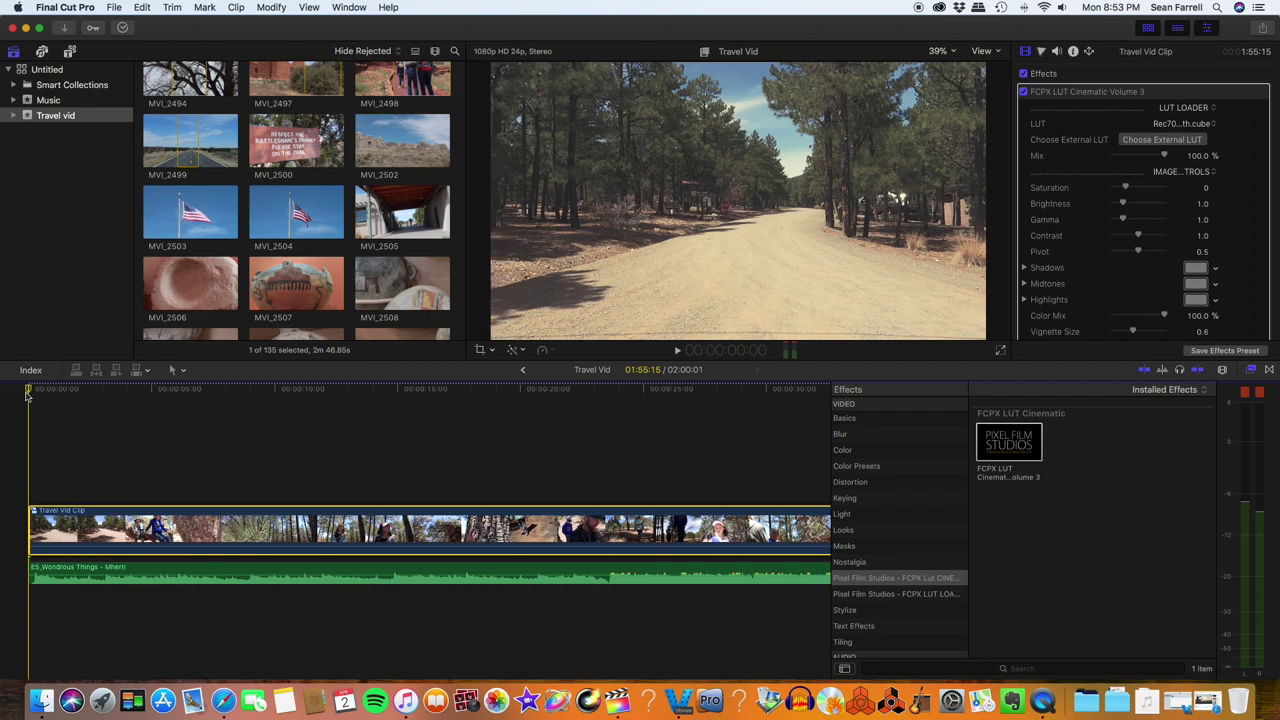
pyautogui.press('space')
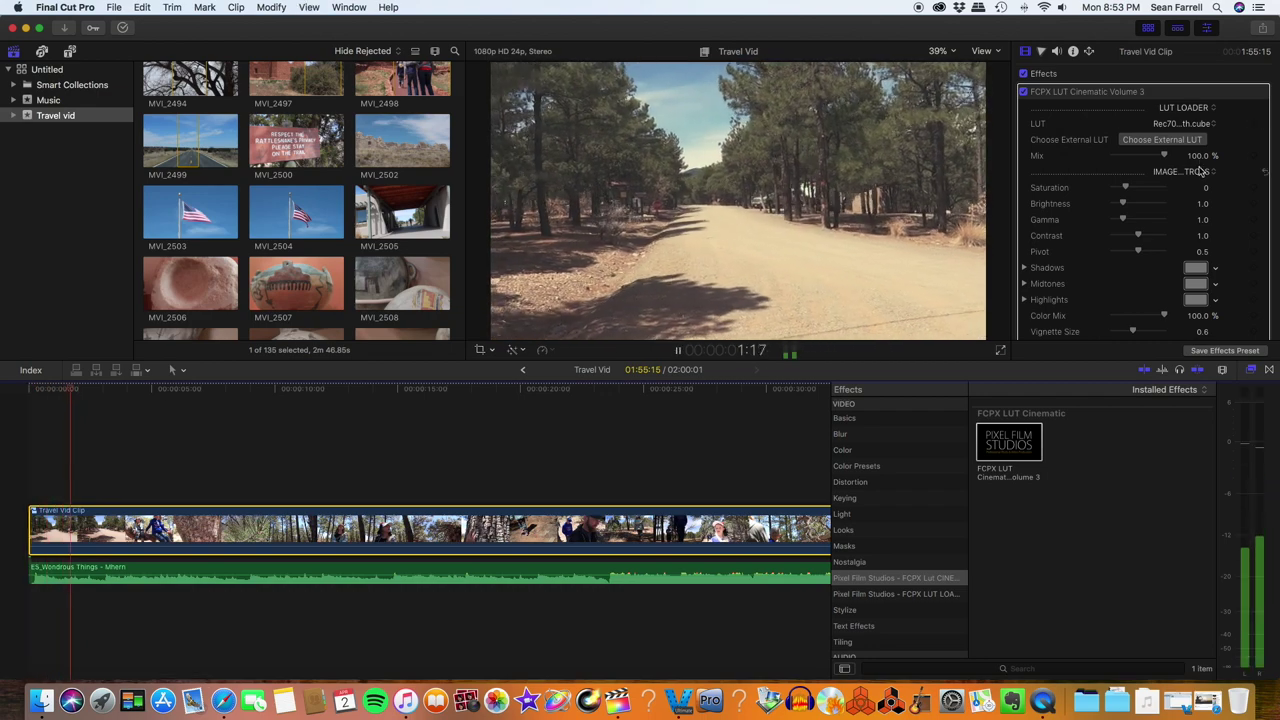
# - Try the Rec709 > PFS Cinematic Epic.cube and Cross-Processed 2.cube LUTs while the clip plays
pyautogui.click(1188, 125)
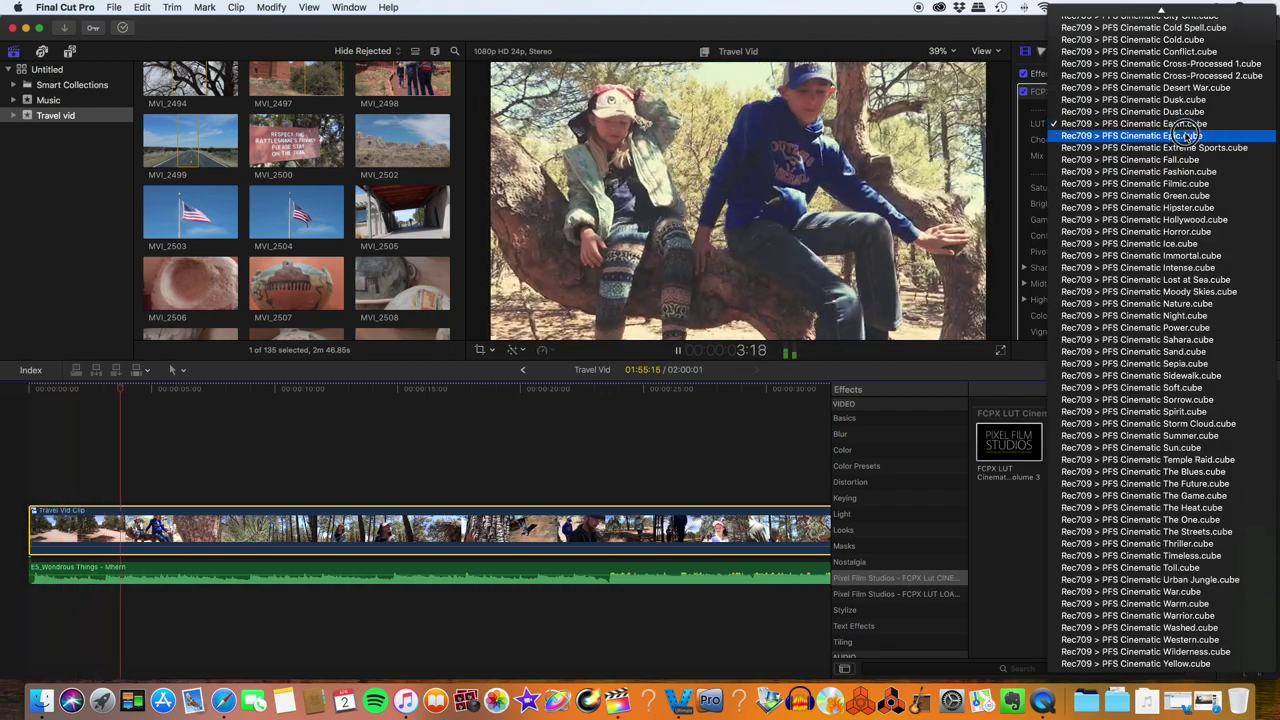
pyautogui.click(1186, 137)
pyautogui.click(1185, 124)
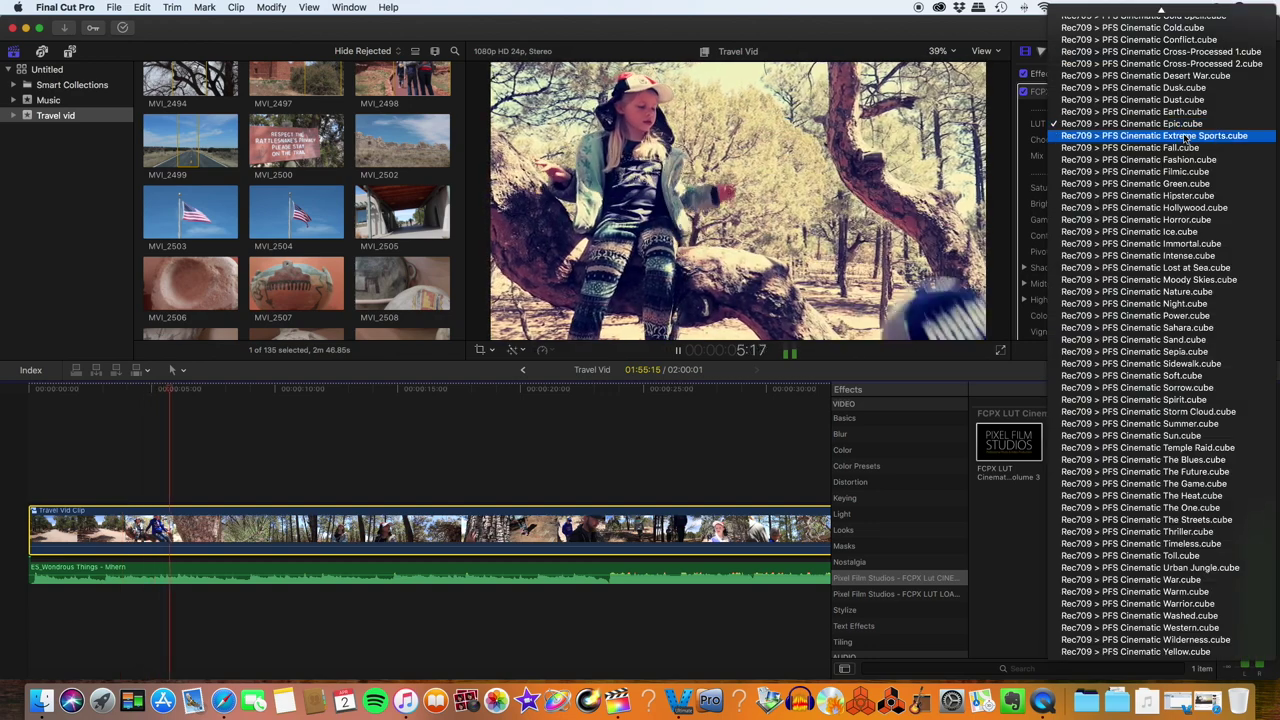
pyautogui.scroll(3, 1183, 136)
pyautogui.click(1185, 134)
# - Set the LUT to Rec709 > PFS Cinematic Cross-Processed 1.cube and stop playback
pyautogui.click(1186, 124)
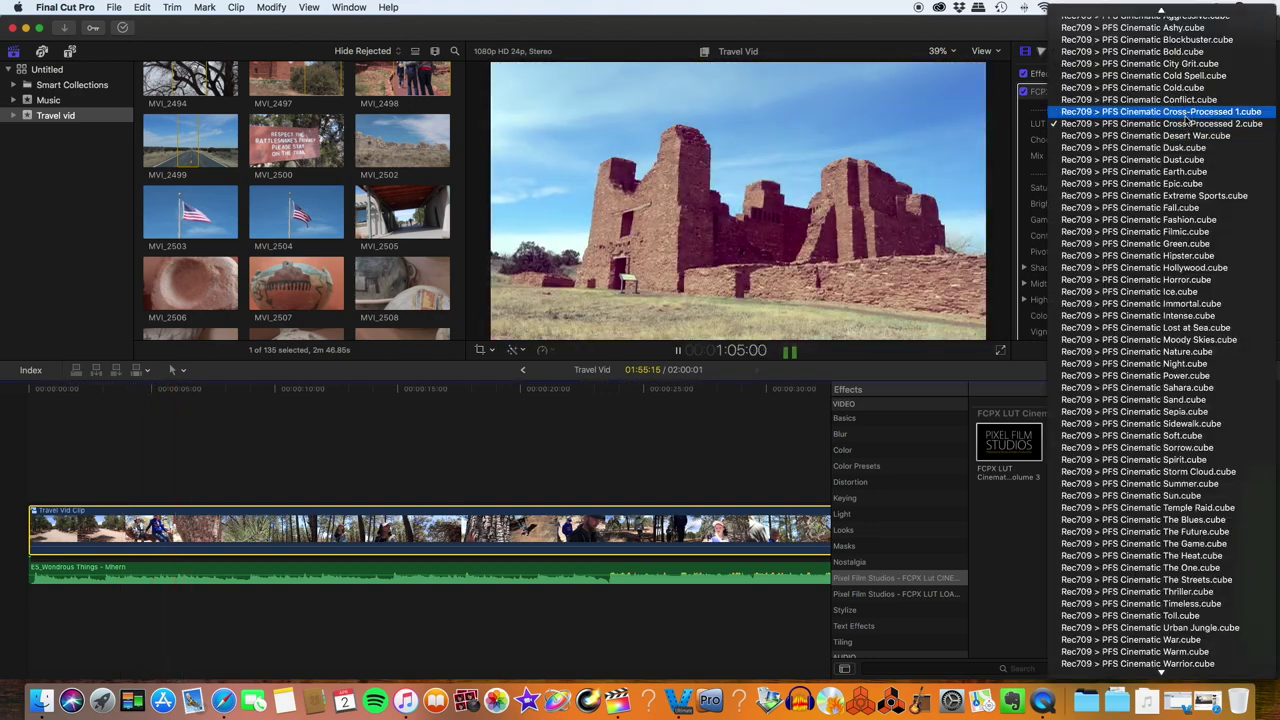
pyautogui.click(1187, 113)
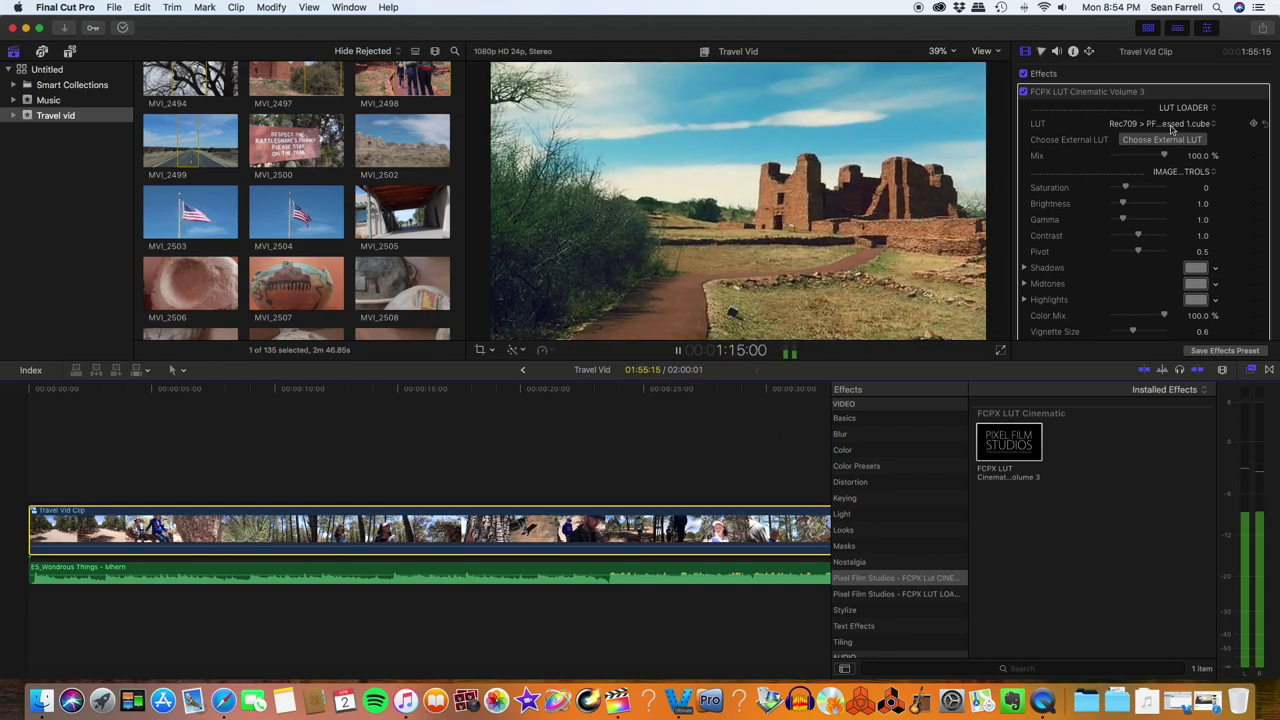
pyautogui.click(679, 354)
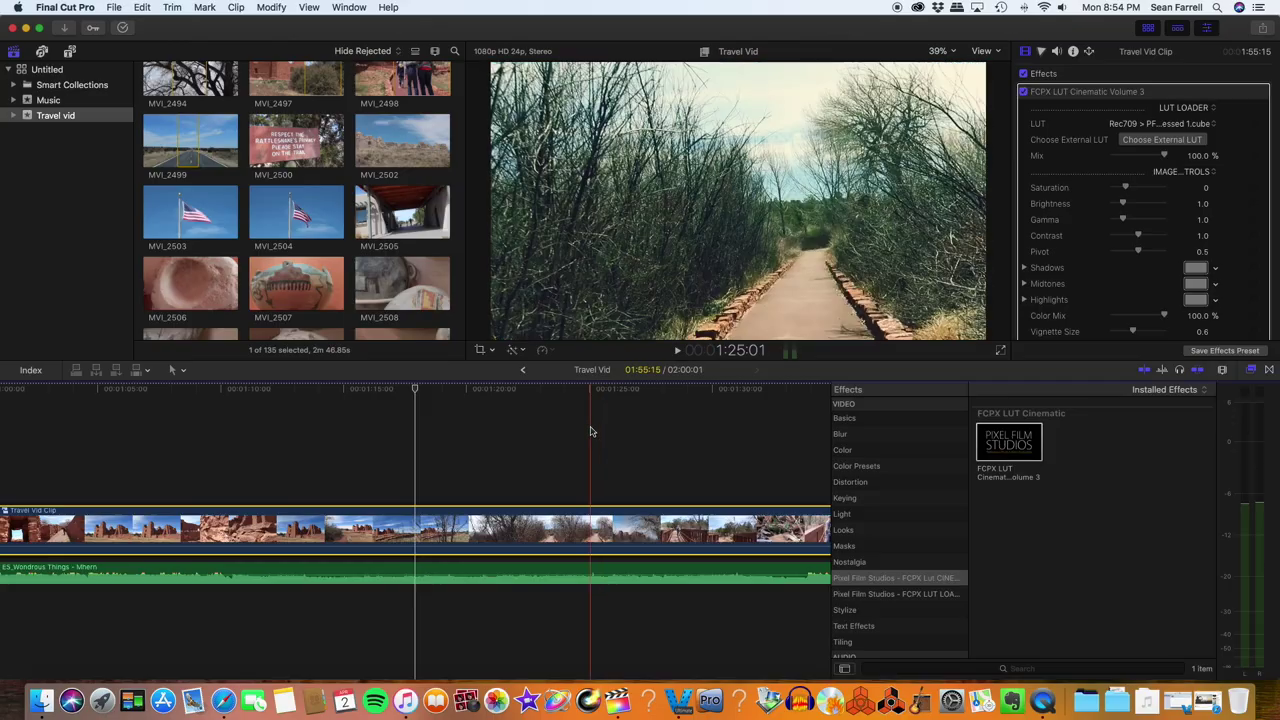
# - Return to the beginning of the timeline, deselect the compound clip, and close the Effects browser
pyautogui.hscroll(-10, 590, 431)
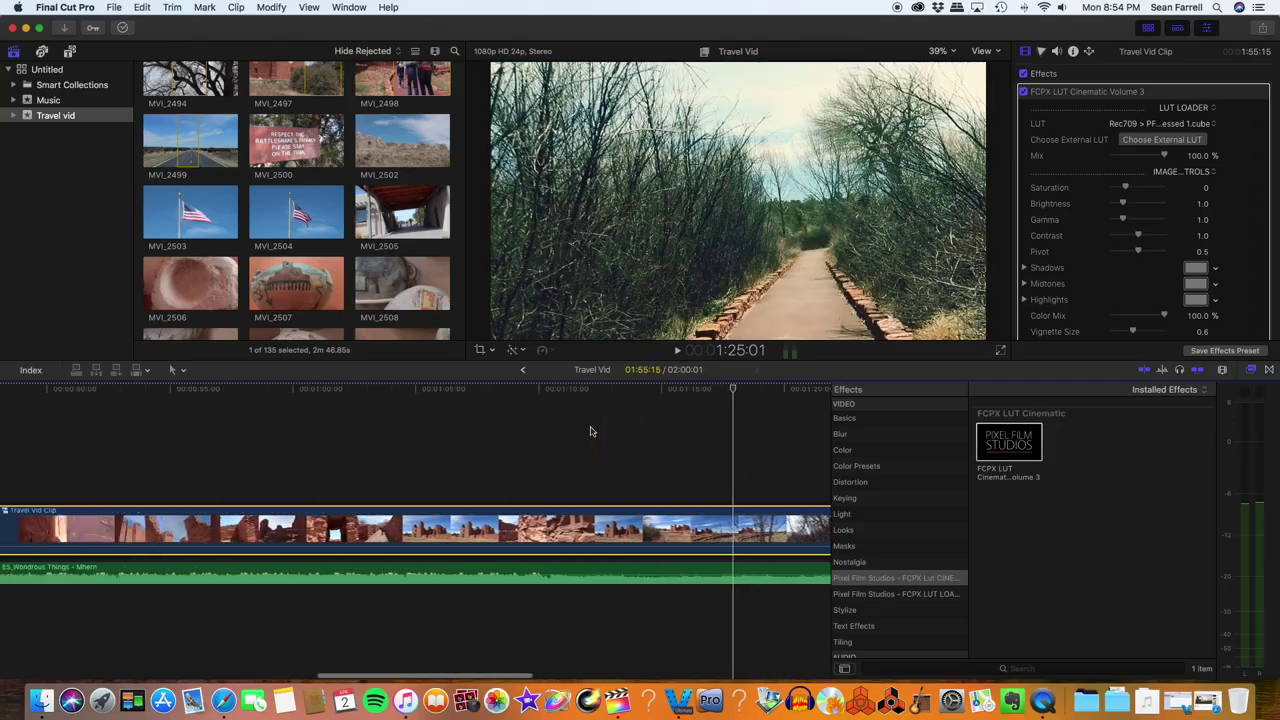
pyautogui.hscroll(-10, 443, 420)
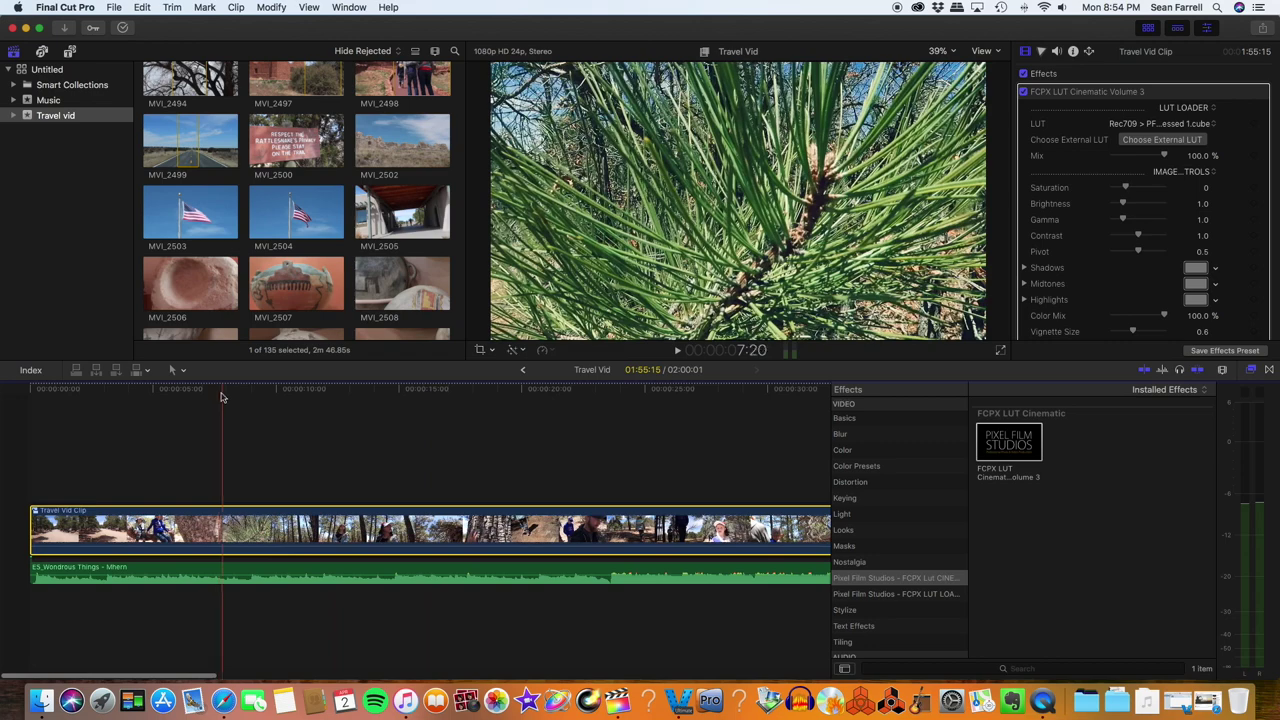
pyautogui.click(18, 398)
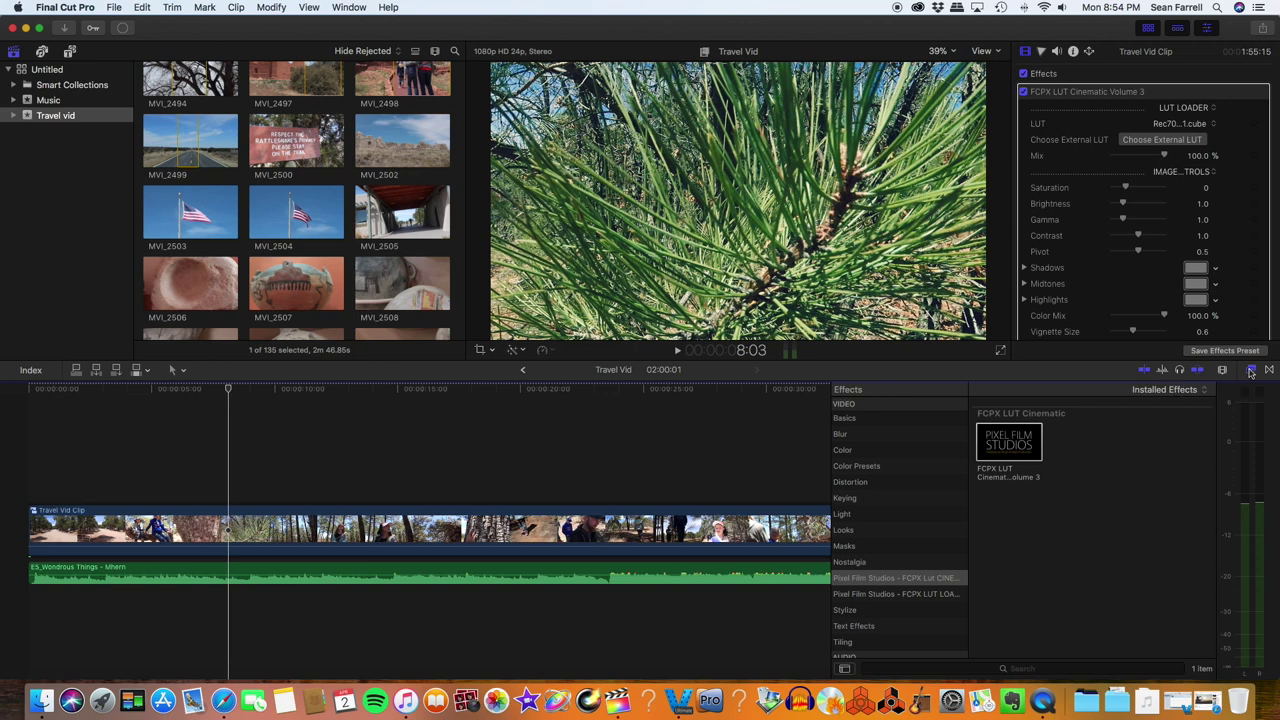
pyautogui.scroll(3, 841, 580)
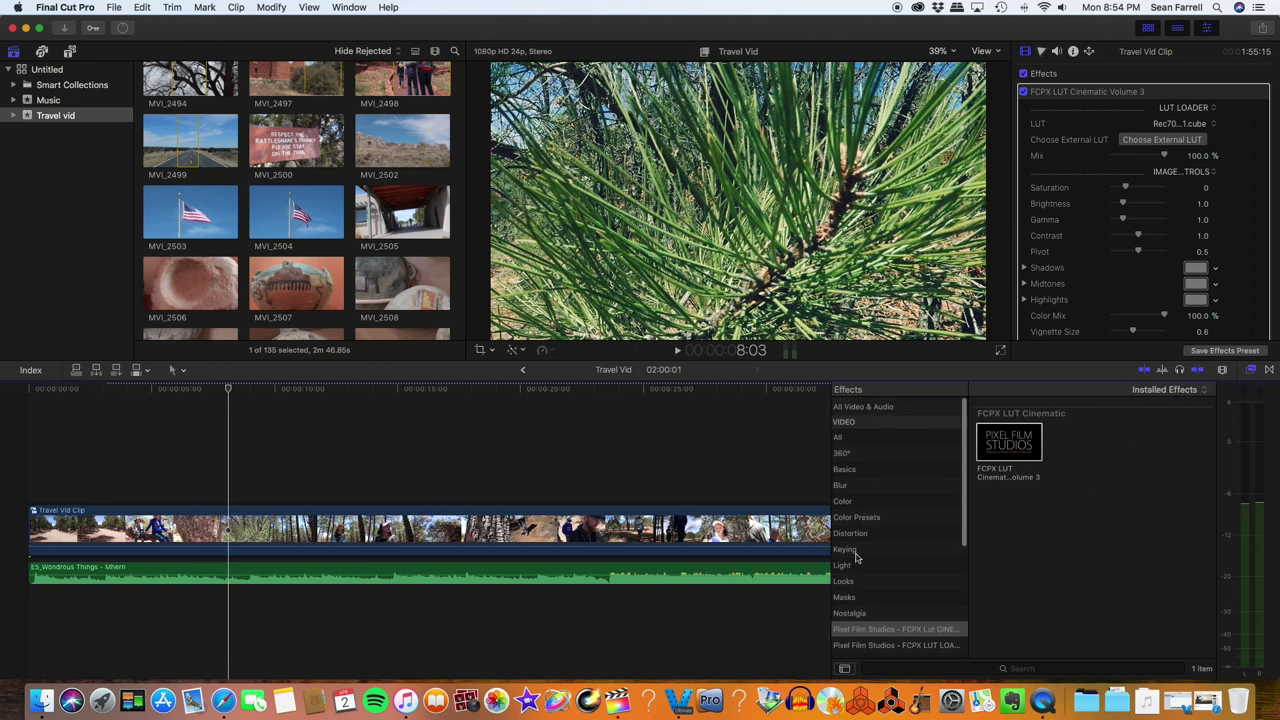
pyautogui.click(1250, 370)
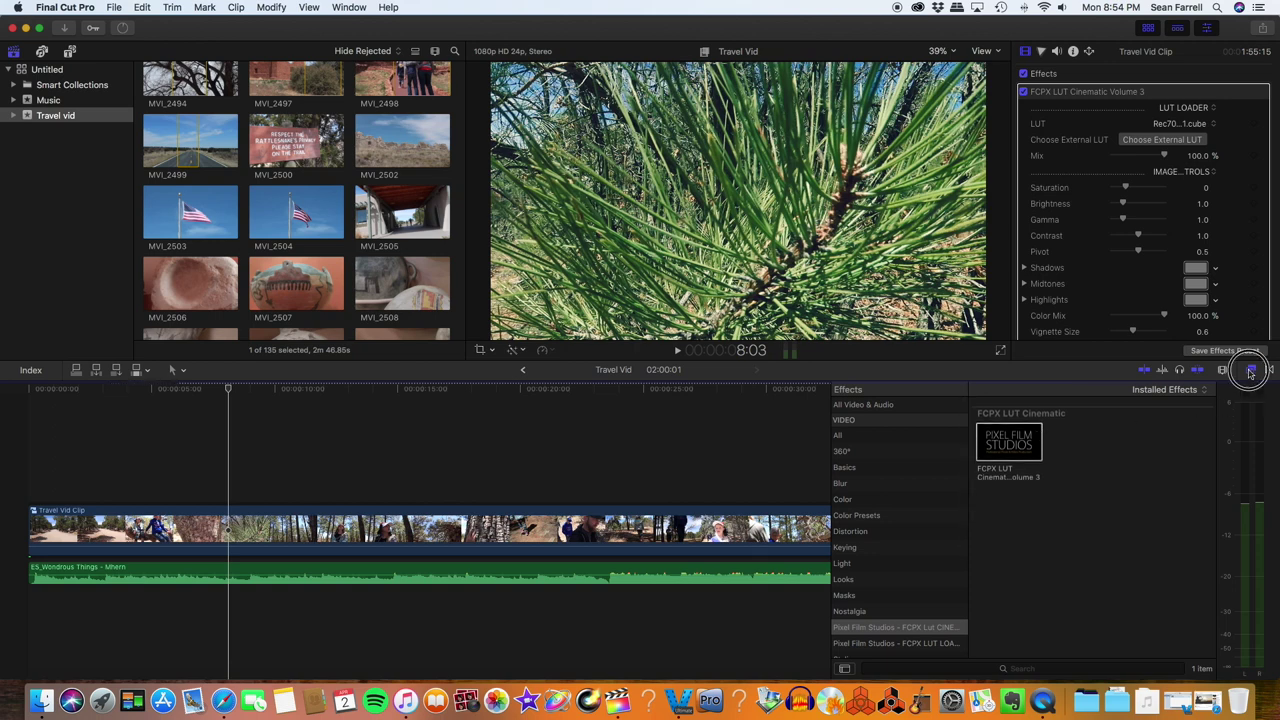
# - Apply the Letterbox effect from the full video effects collection to the compound clip and place the playhead at about 23:20
pyautogui.click(1250, 370)
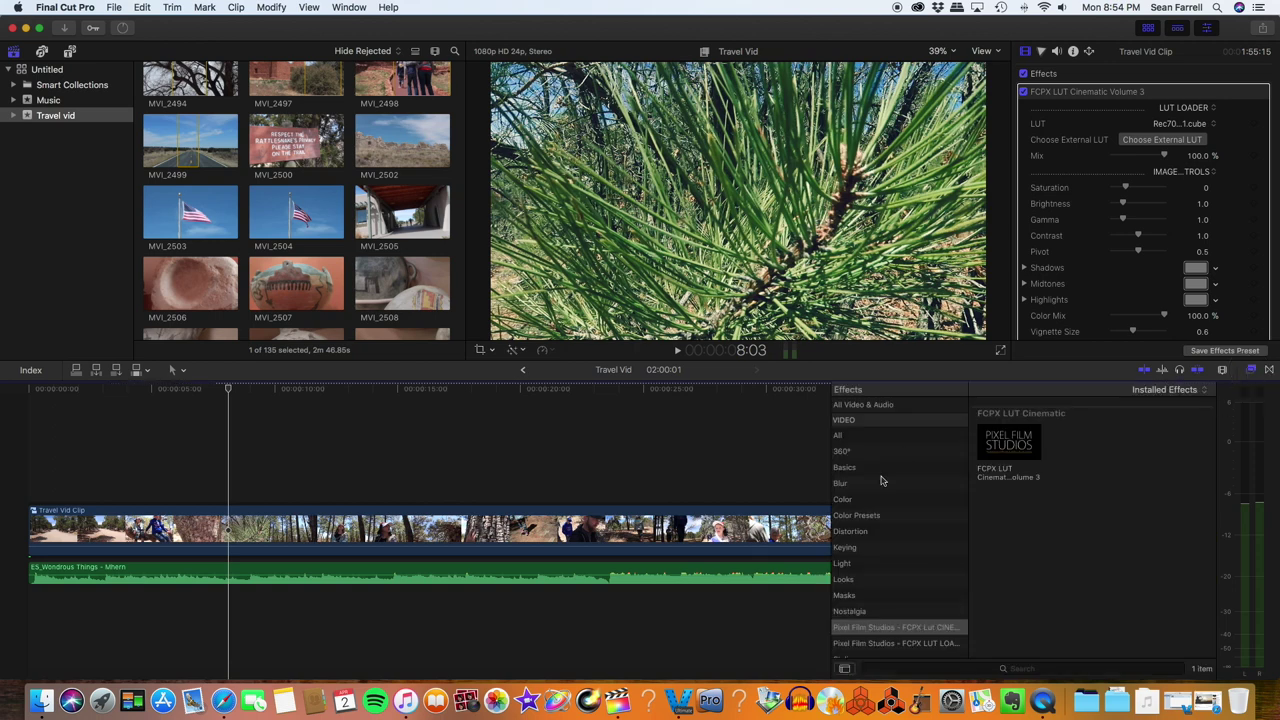
pyautogui.scroll(-3, 876, 510)
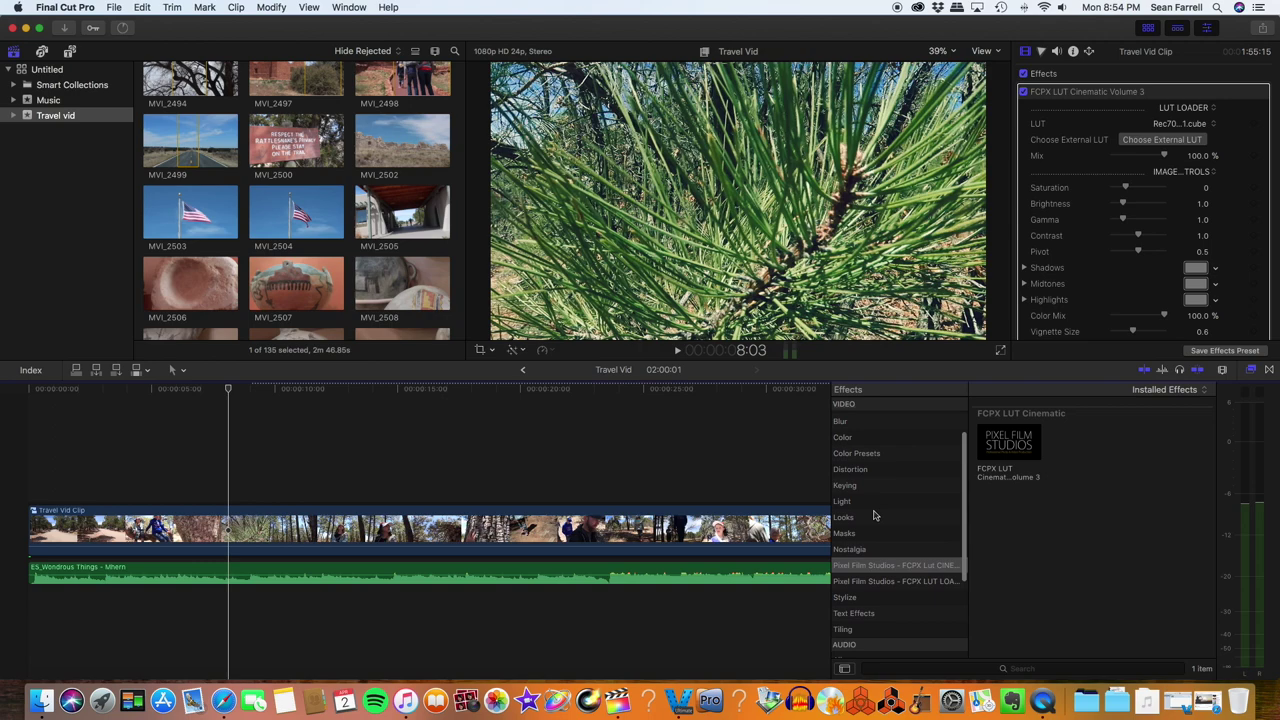
pyautogui.scroll(3, 871, 514)
pyautogui.click(840, 435)
pyautogui.scroll(-5, 1080, 493)
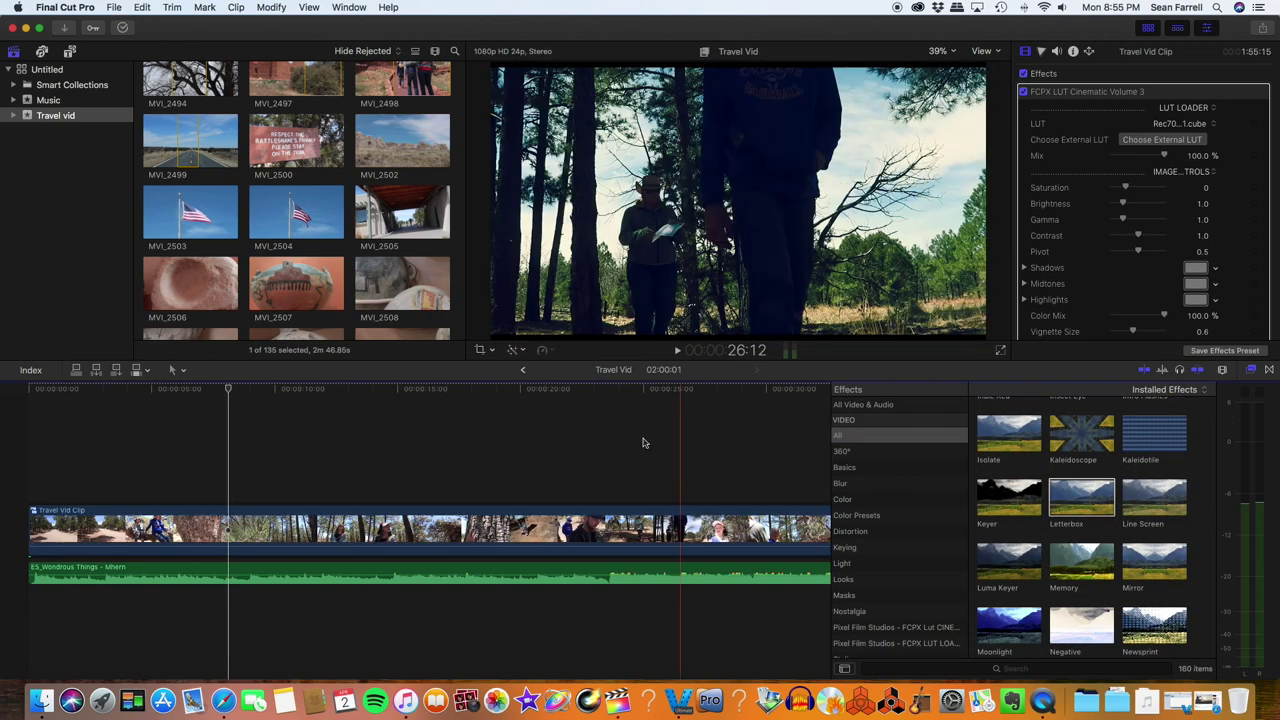
pyautogui.click(617, 418)
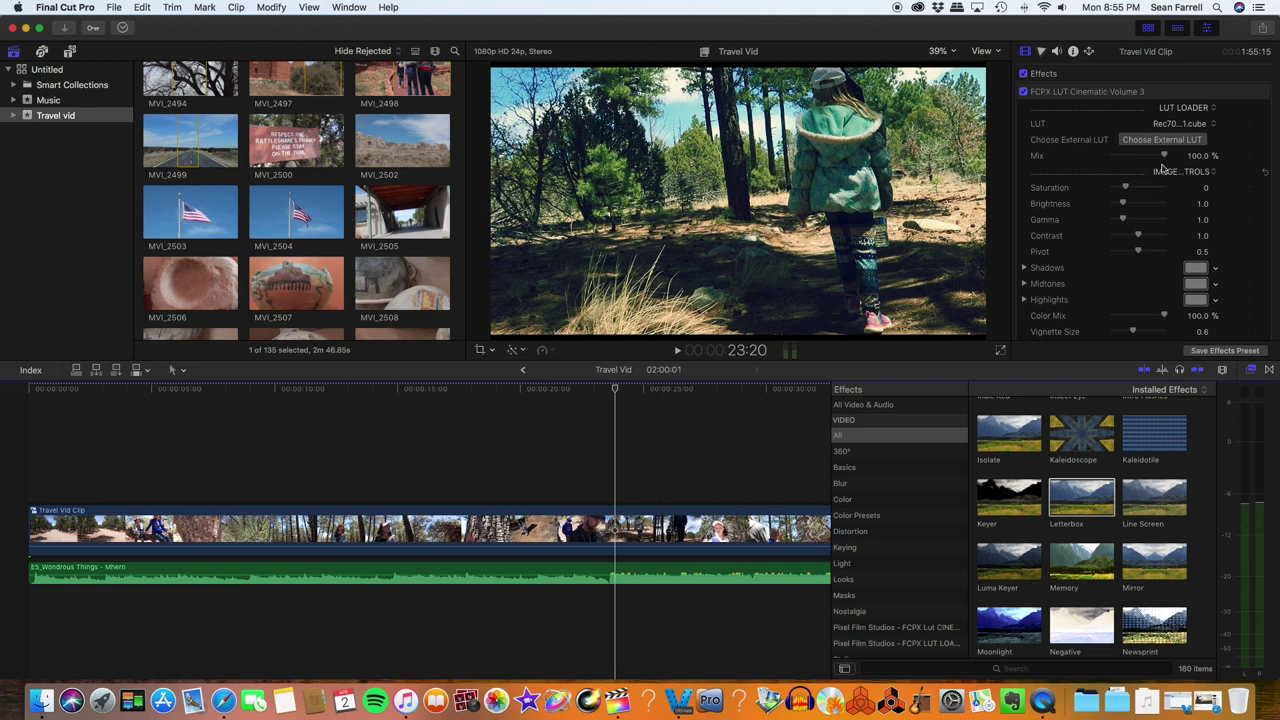
# - Set the Letterbox effect's aspect ratio to 2.35:1 and play the compound clip from about 19:06
pyautogui.scroll(-10, 1143, 181)
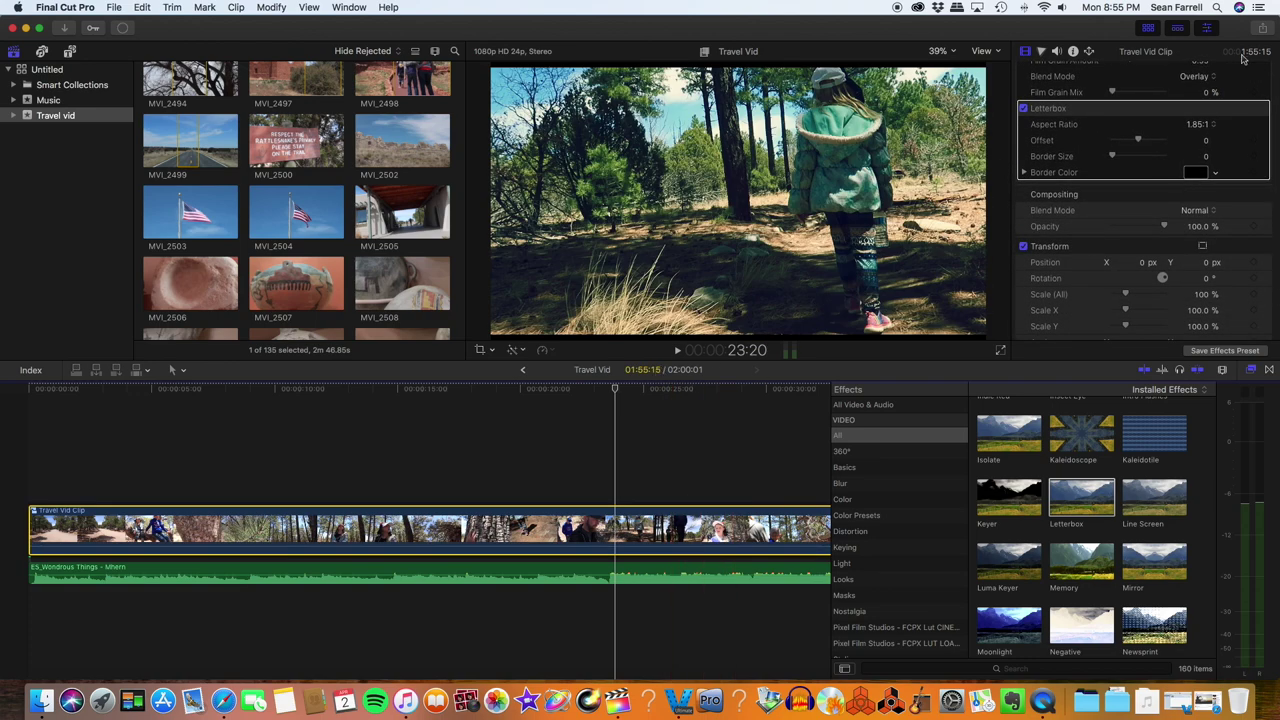
pyautogui.scroll(-5, 1094, 125)
pyautogui.scroll(5, 1094, 125)
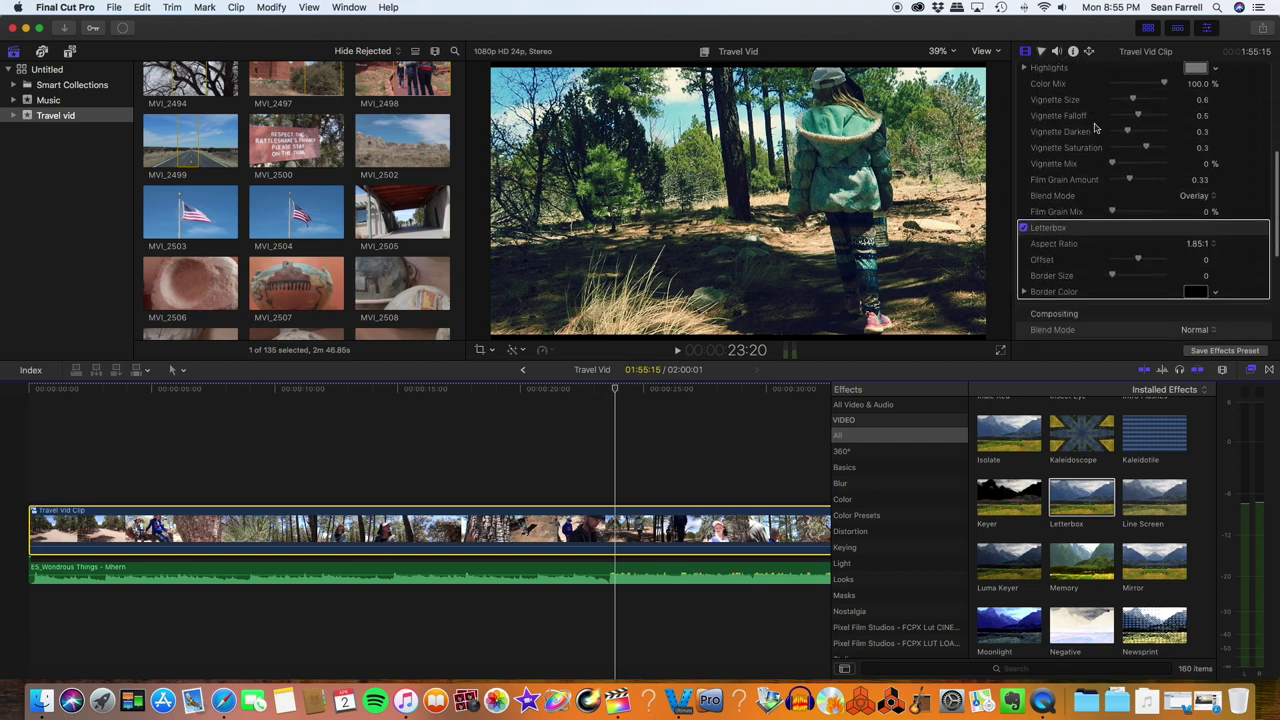
pyautogui.scroll(-3, 1094, 127)
pyautogui.scroll(-1, 1094, 128)
pyautogui.click(1205, 115)
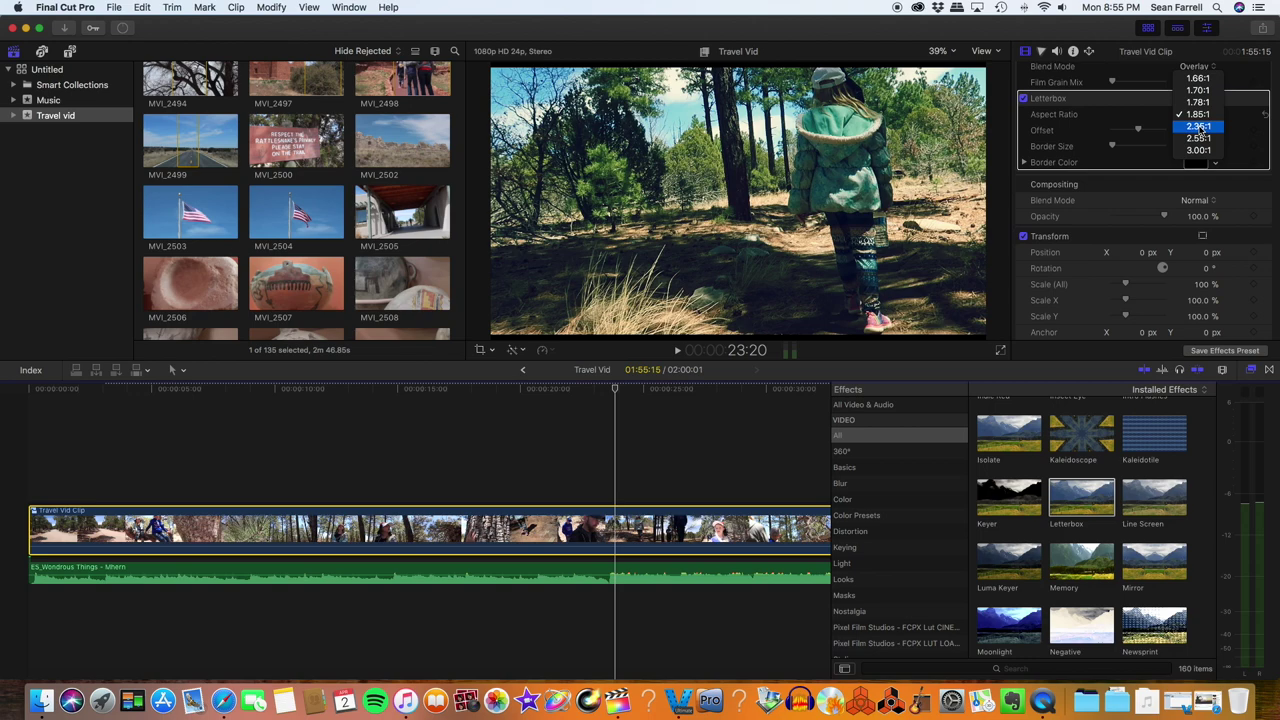
pyautogui.click(1198, 127)
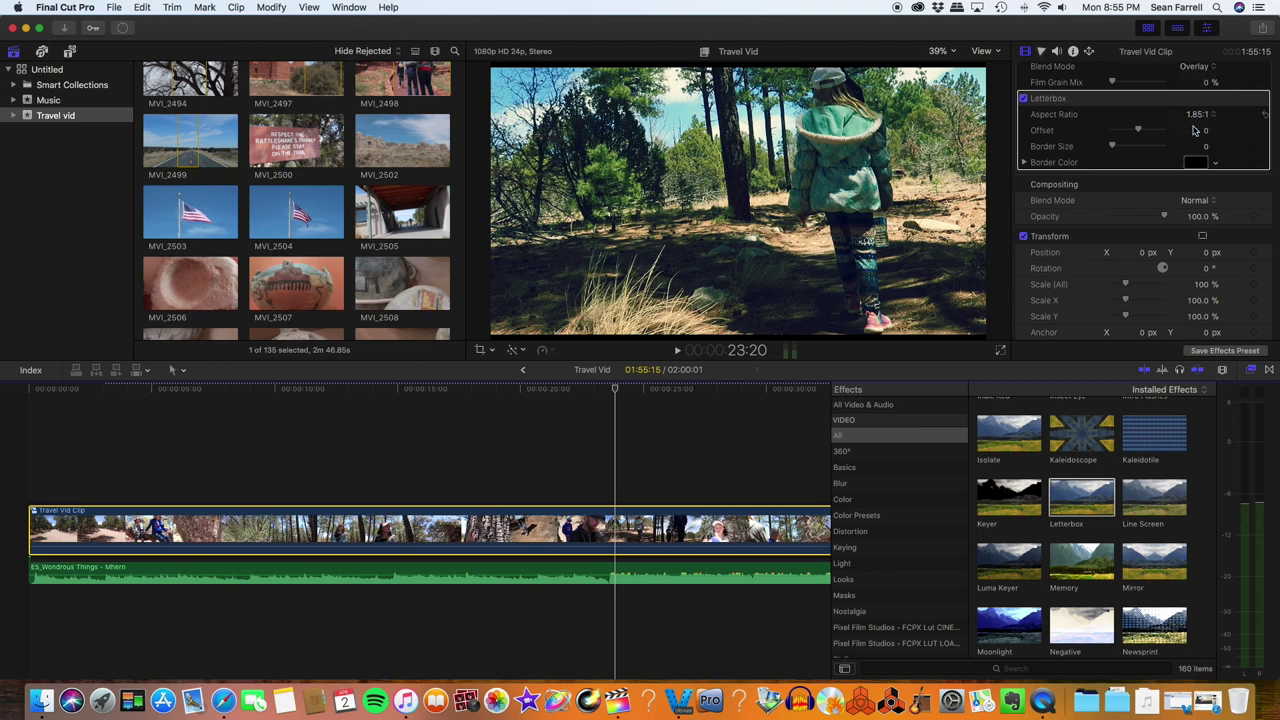
pyautogui.click(502, 389)
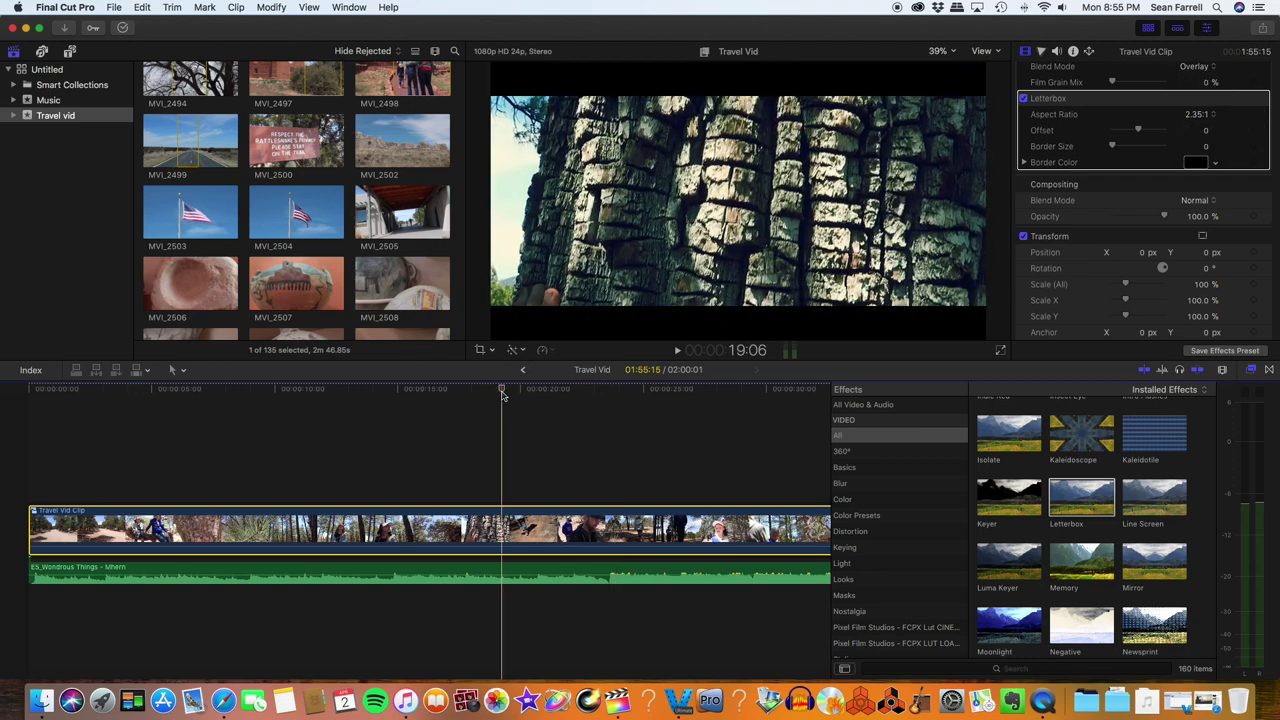
pyautogui.press('space')
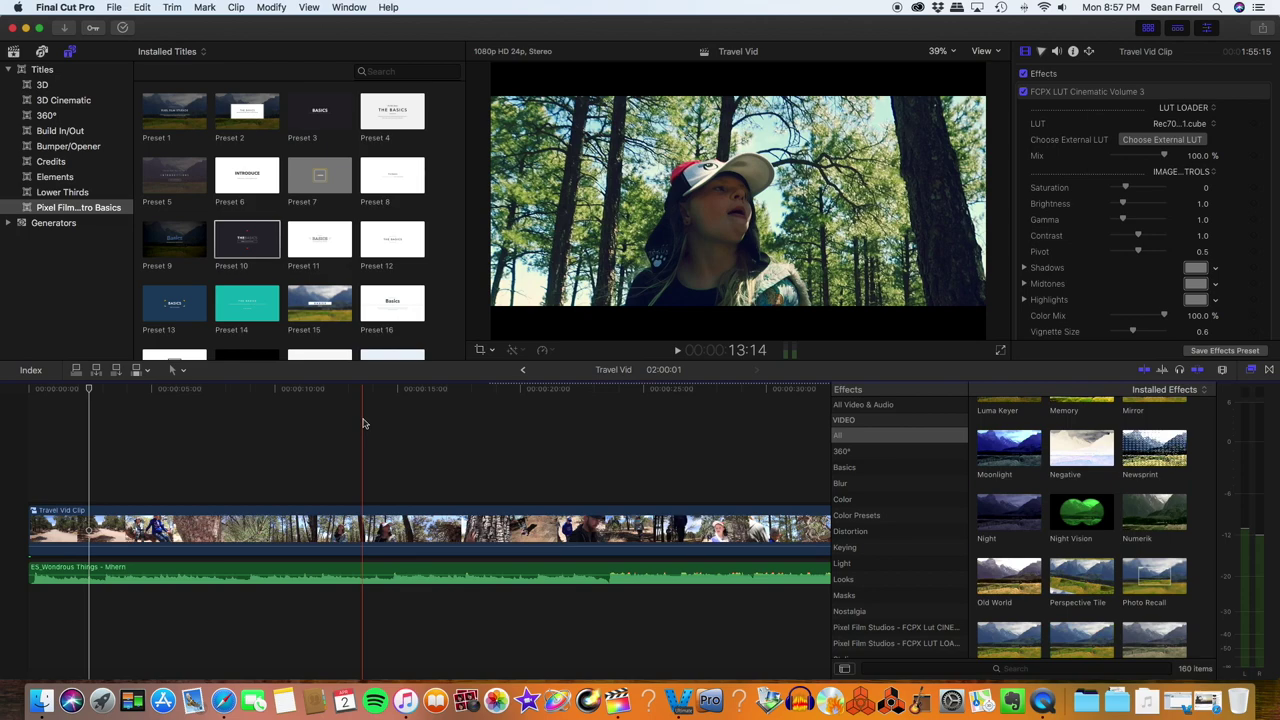
# - Look along the timeline and return the playhead to the beginning of the project
pyautogui.hscroll(15, 363, 423)
pyautogui.hscroll(-15, 363, 423)
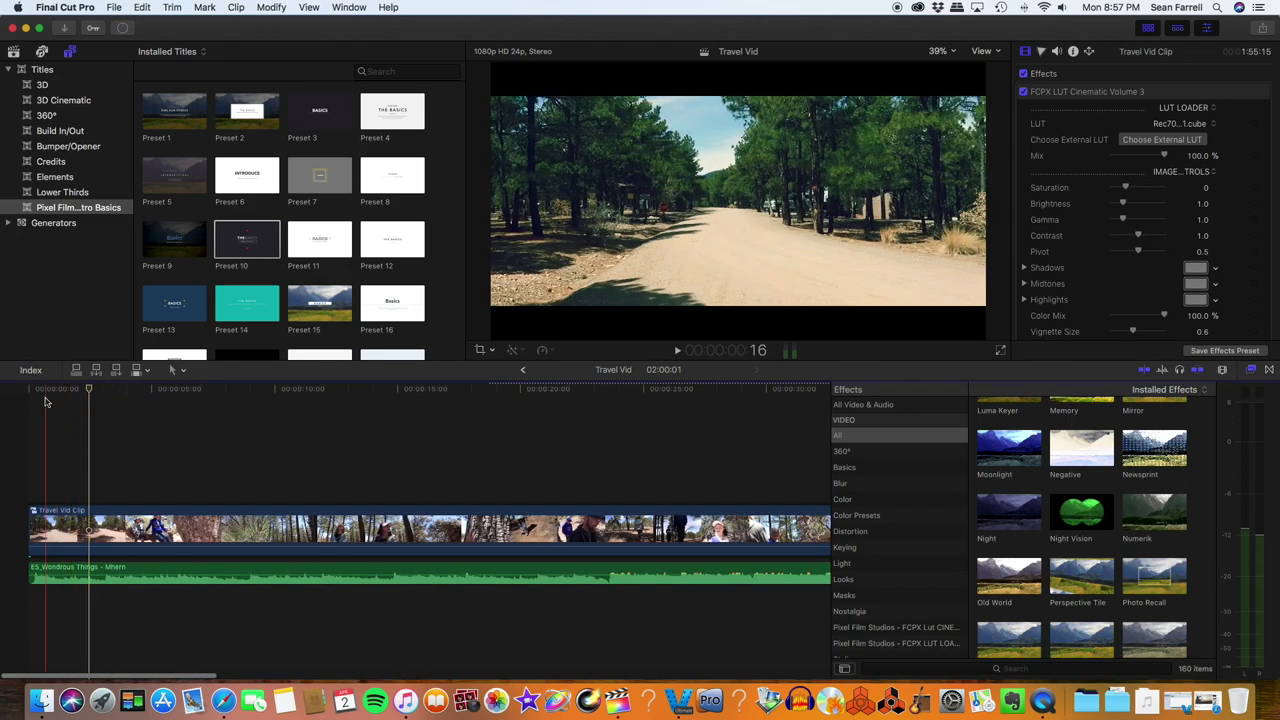
pyautogui.click(31, 401)
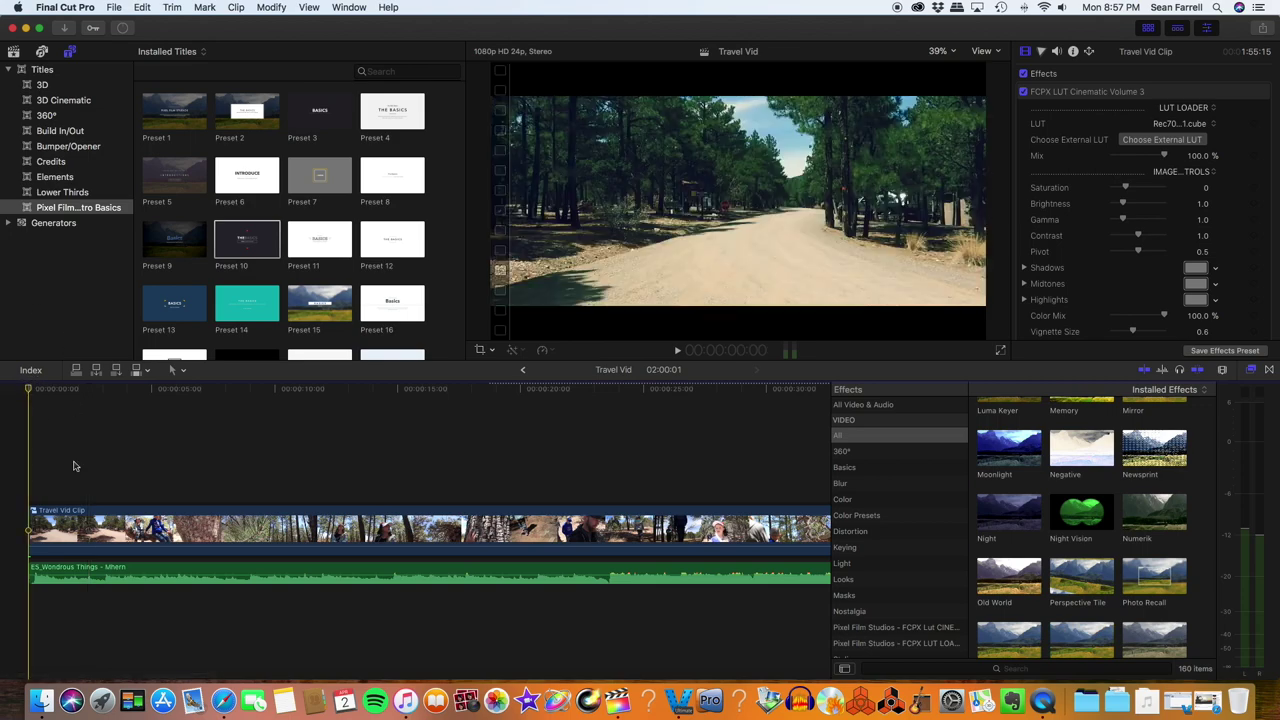
pyautogui.click(48, 391)
pyautogui.click(30, 390)
# - Share the project as Apple Devices 1080p with the title Travel Vid, and expand the sharing progress in Background Tasks
pyautogui.click(114, 8)
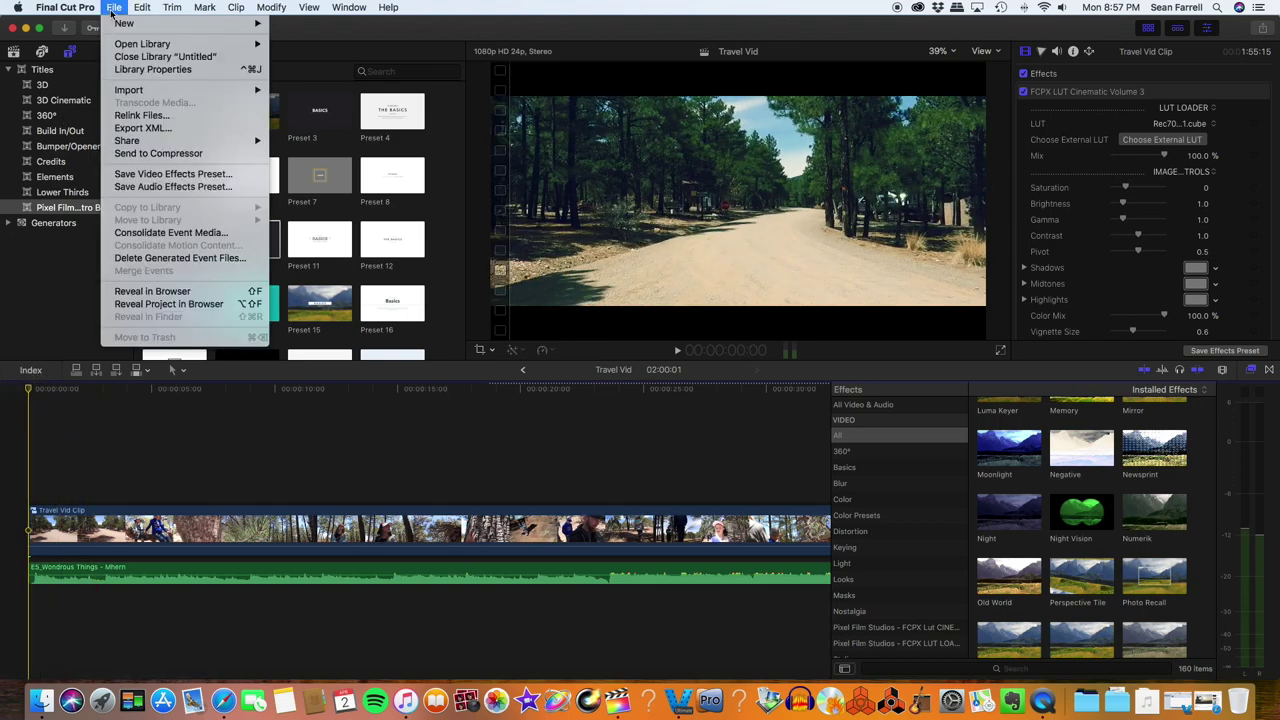
pyautogui.moveTo(171, 145)
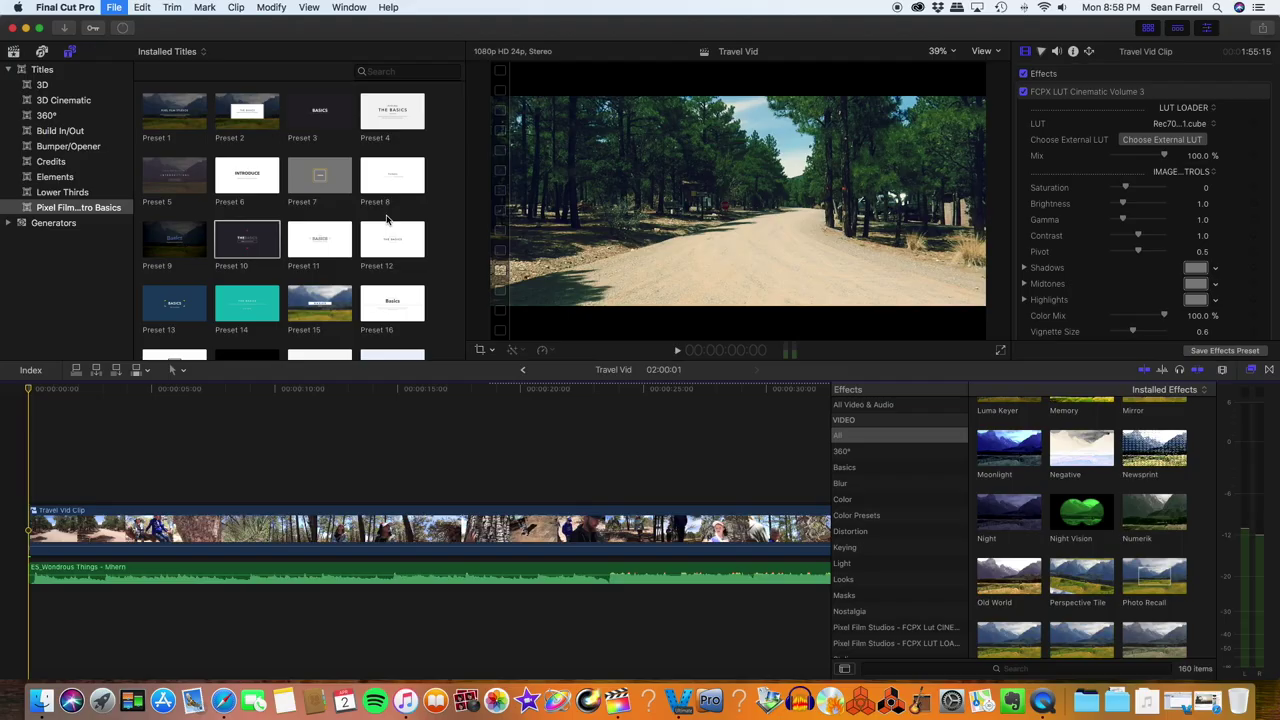
pyautogui.click(388, 220)
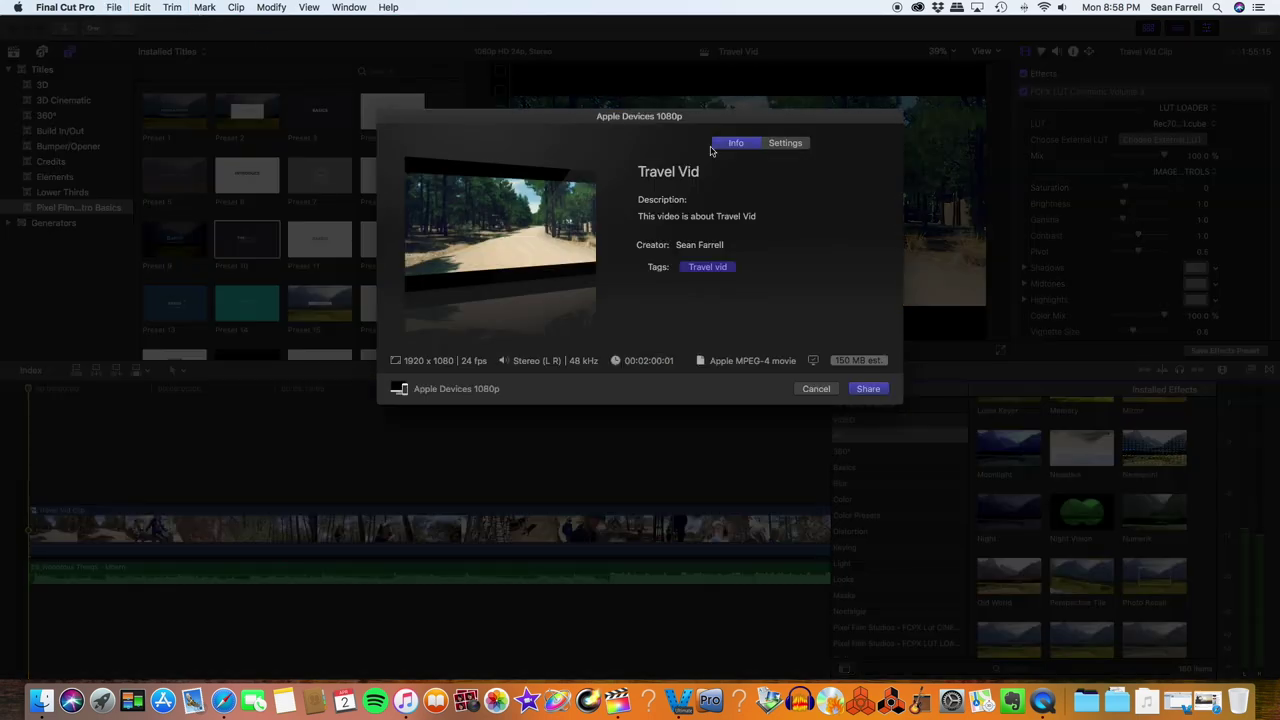
pyautogui.click(711, 172)
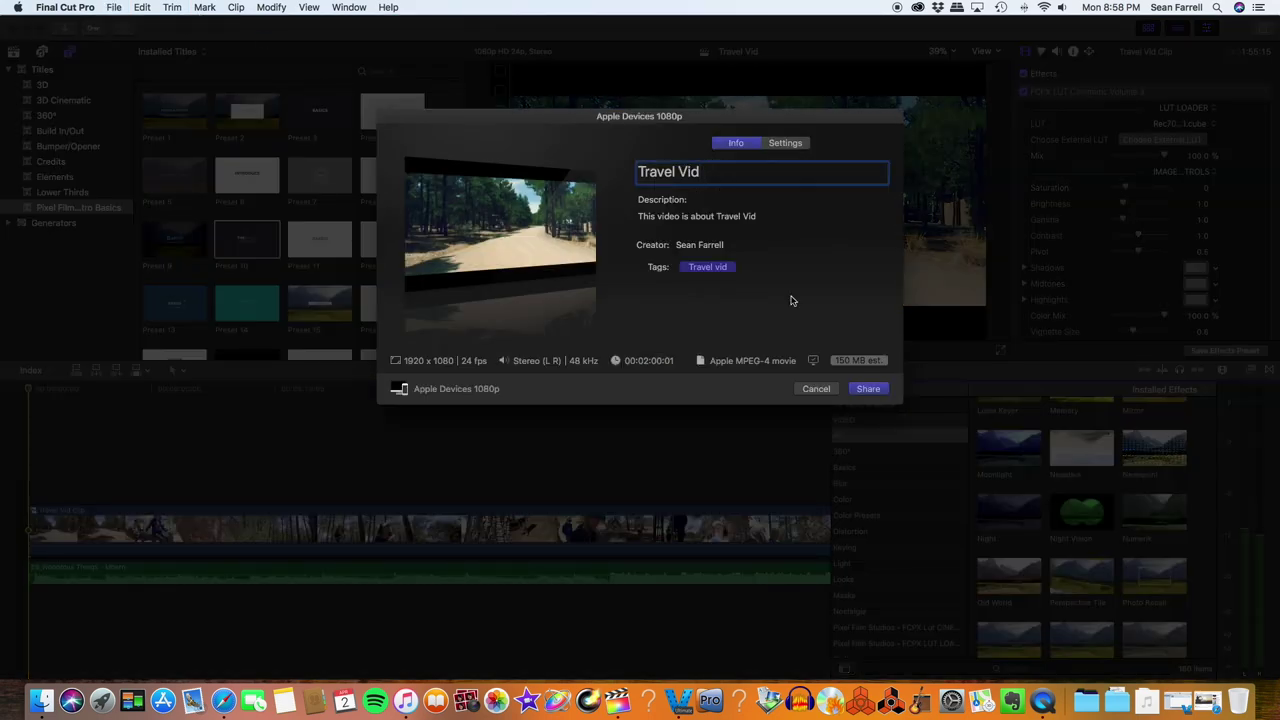
pyautogui.click(866, 389)
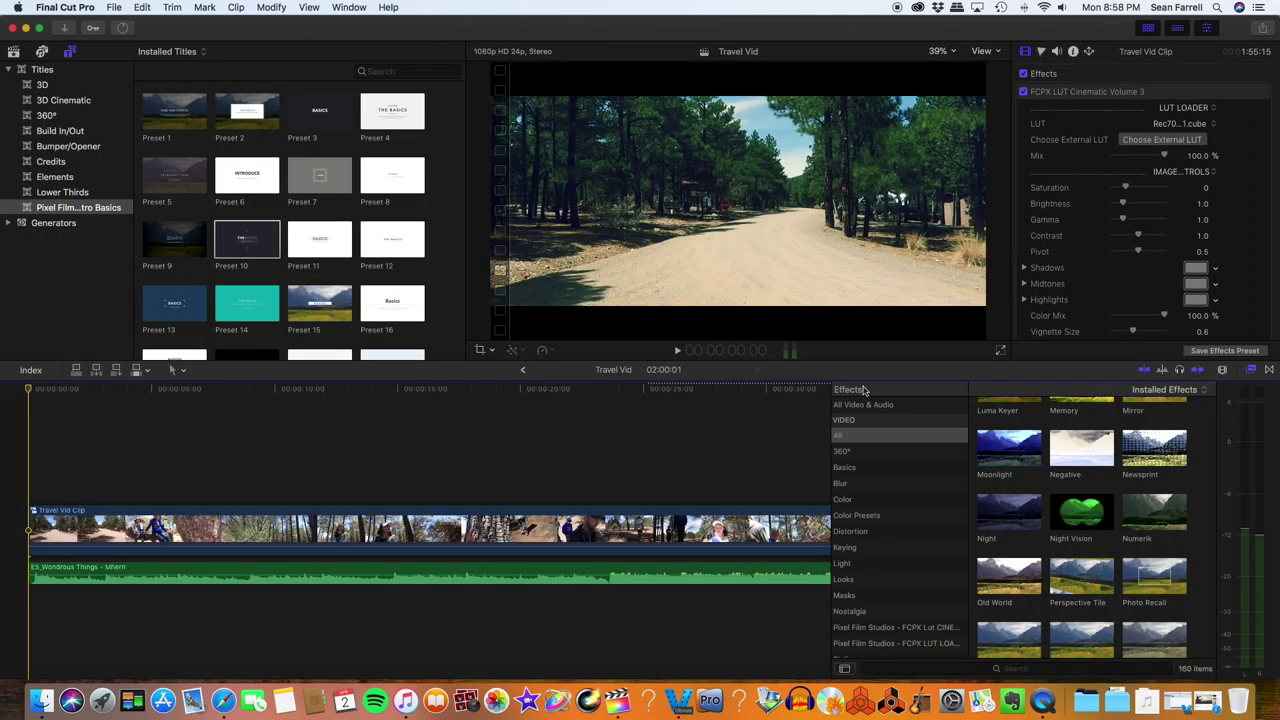
pyautogui.click(122, 29)
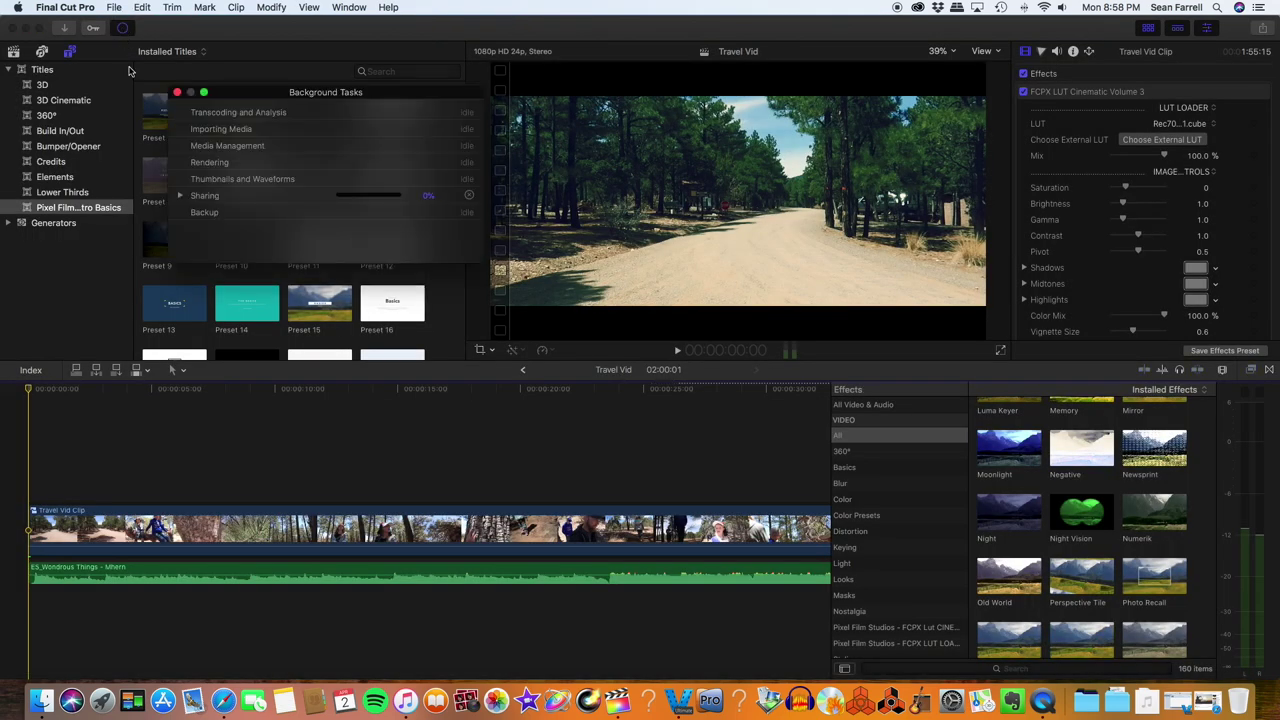
pyautogui.click(180, 196)
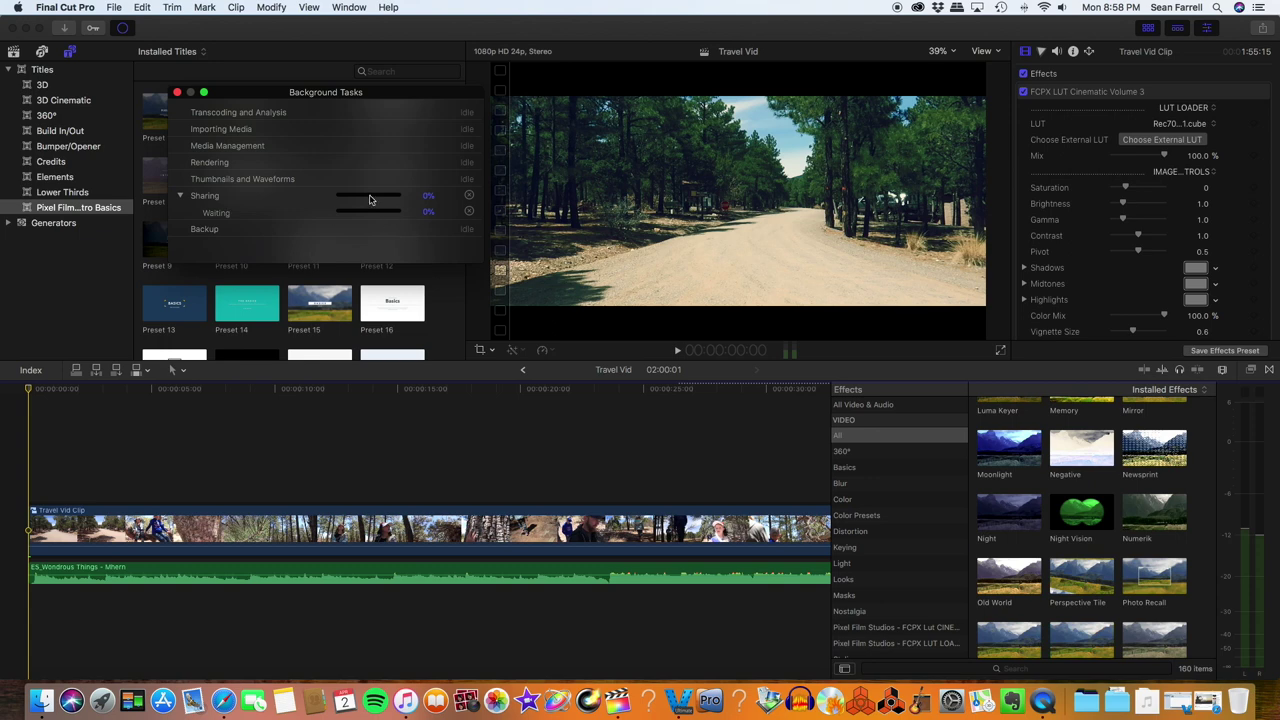